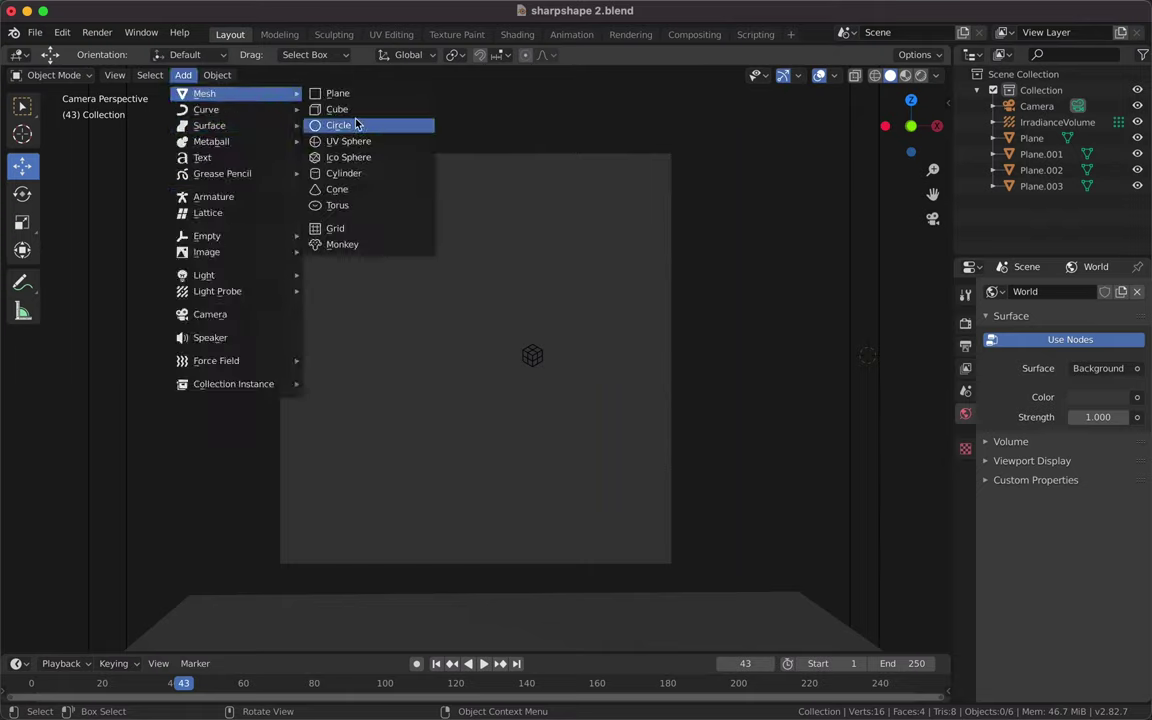
Add a UV sphere with a Subdivision Surface and an Un-Subdivide Decimate modifier.
{"action": "left_click", "coordinate": [1060, 291]}
{"action": "left_click", "coordinate": [765, 553]}
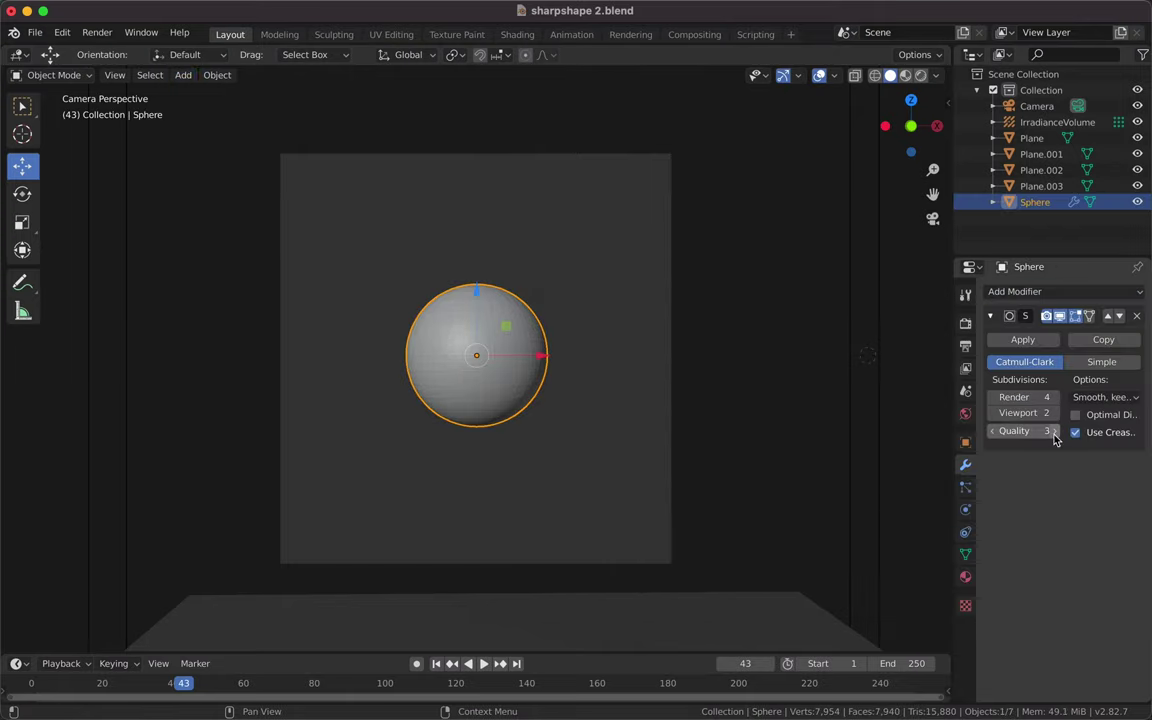
{"action": "left_click", "coordinate": [1060, 291]}
{"action": "left_click", "coordinate": [818, 401]}
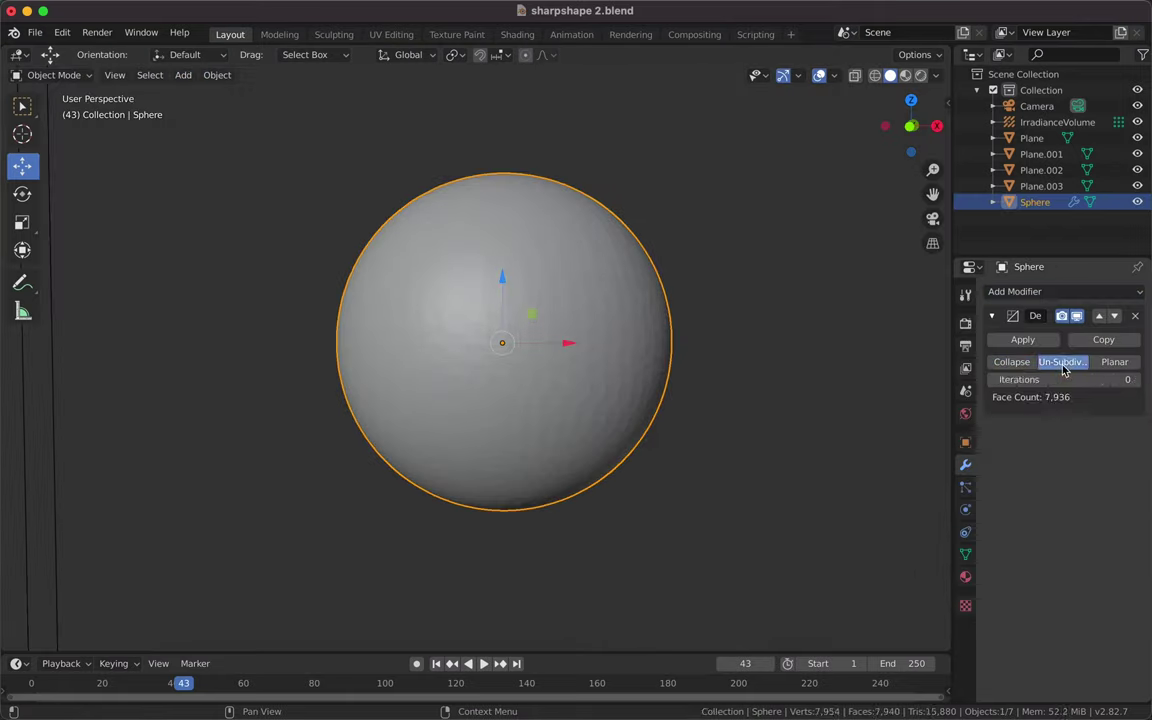
Displace the sphere with a Musgrave texture: Voronoi Crackle basis, fBM type, lowered intensity.
{"action": "left_click", "coordinate": [1060, 291]}
{"action": "left_click", "coordinate": [1115, 315]}
{"action": "left_click", "coordinate": [1085, 339]}
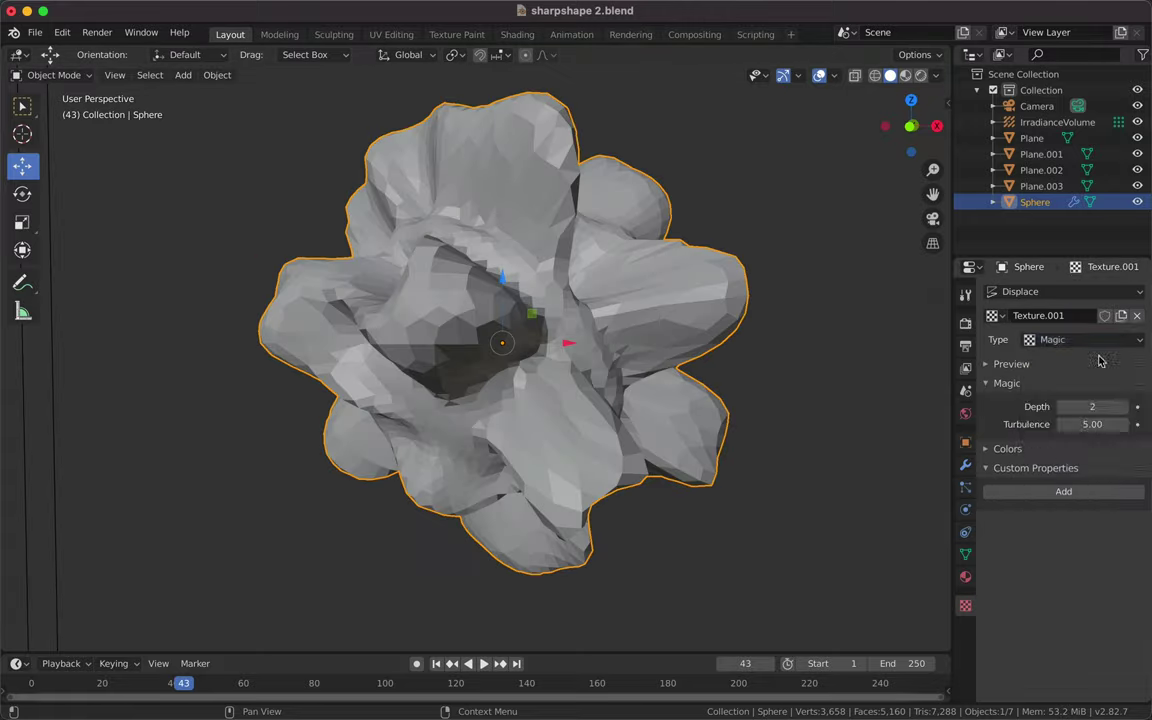
{"action": "left_click", "coordinate": [1092, 406]}
{"action": "left_click", "coordinate": [1050, 571]}
{"action": "left_click", "coordinate": [1092, 430]}
{"action": "left_click", "coordinate": [1046, 484]}
{"action": "left_click", "coordinate": [1092, 430]}
{"action": "left_click", "coordinate": [1016, 501]}
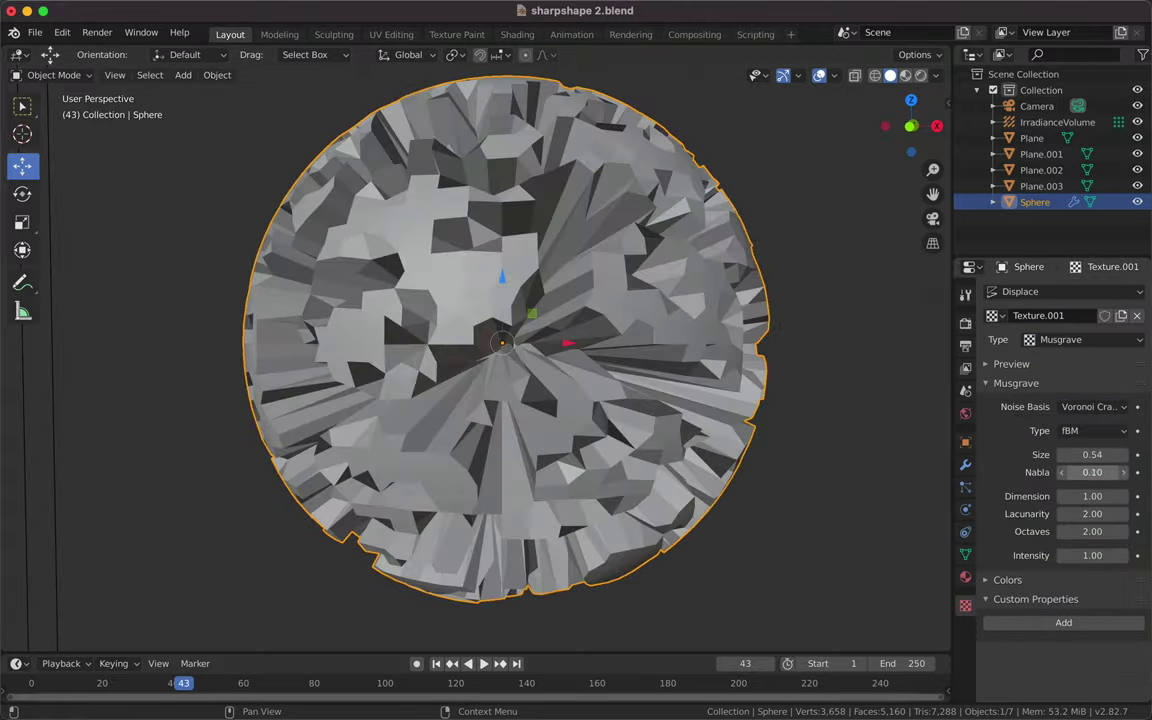
{"action": "mouse_move", "coordinate": [1092, 513]}
{"action": "left_mouse_down"}
{"action": "mouse_move", "coordinate": [1080, 513]}
{"action": "mouse_move", "coordinate": [1047, 586]}
{"action": "left_mouse_up"}
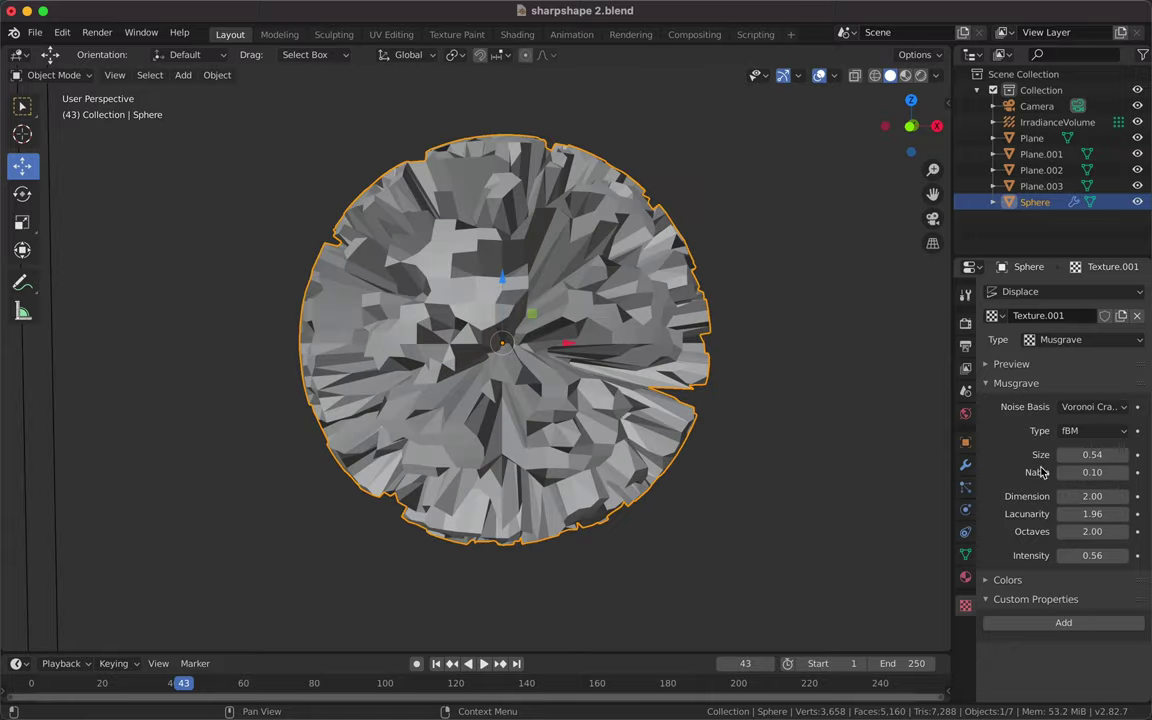
Enlarge the bottom node area and switch the viewport to rendered shading.
{"action": "left_click", "coordinate": [965, 465]}
{"action": "scroll", "coordinate": [745, 375], "scroll_direction": "down", "scroll_amount": 5}
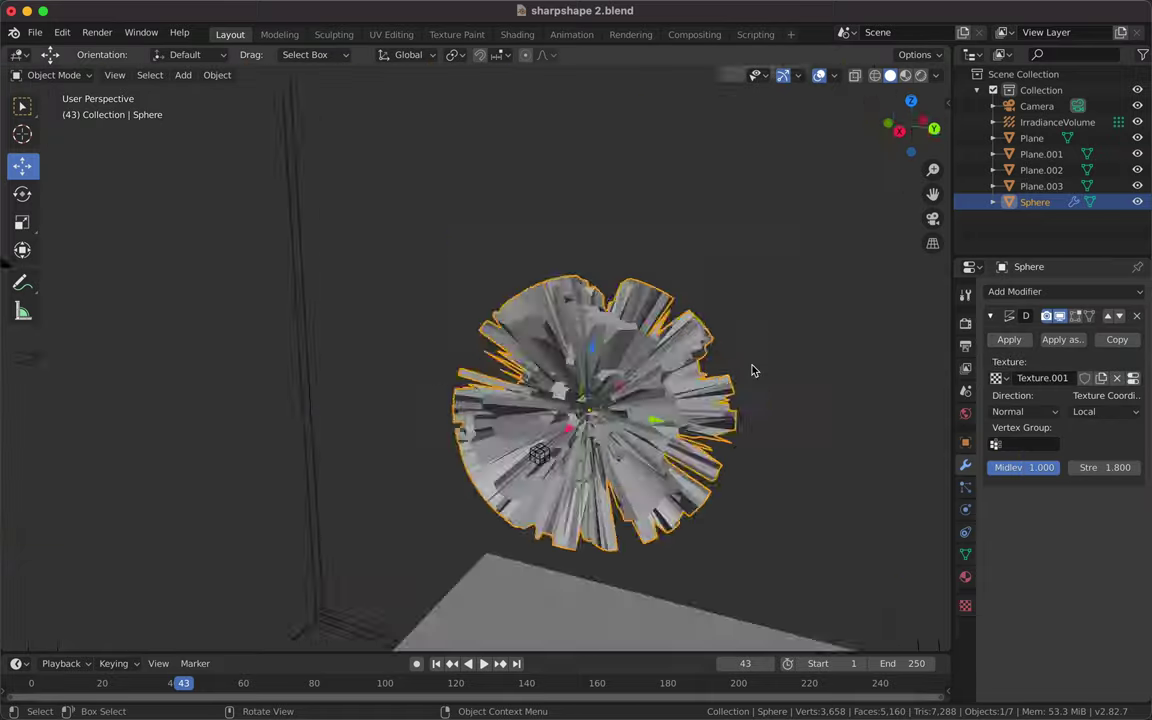
{"action": "left_click_drag", "start_coordinate": [631, 650], "coordinate": [420, 494]}
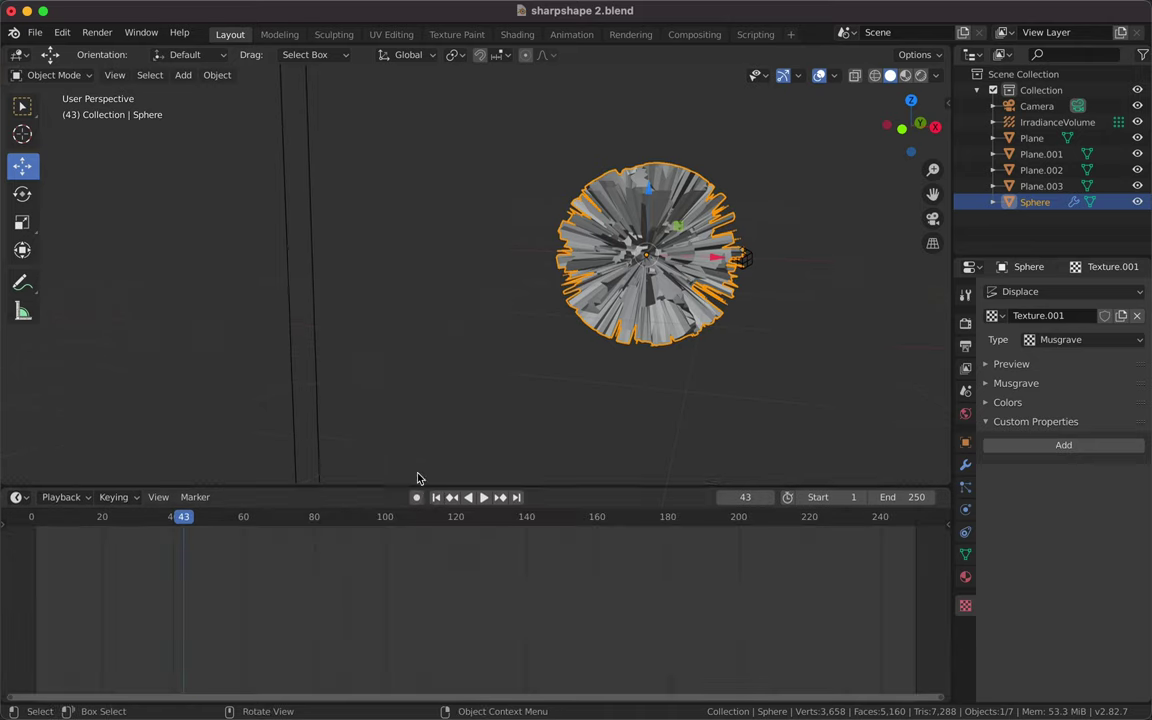
{"action": "key", "text": "shift+F3"}
Add an Image Texture node loaded with Asphalt010_4K_Color.jpg.
{"action": "scroll", "coordinate": [247, 540], "scroll_direction": "up", "scroll_amount": 5}
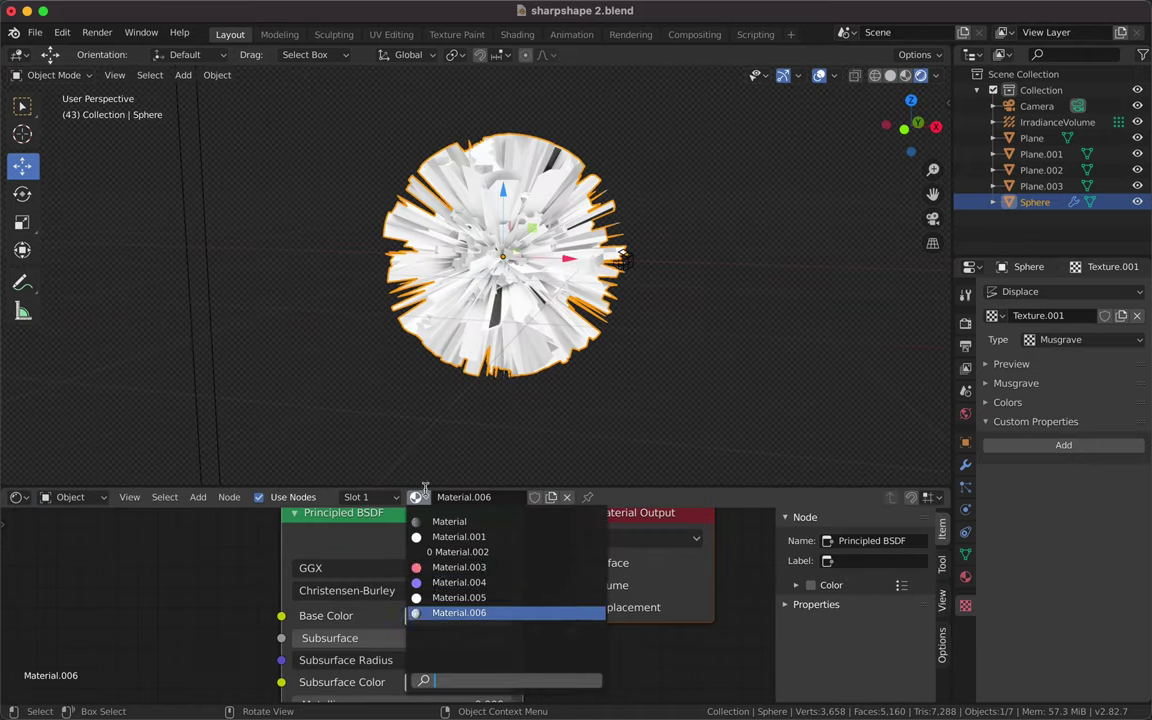
{"action": "left_click_drag", "start_coordinate": [300, 489], "coordinate": [300, 404]}
{"action": "left_click", "coordinate": [198, 412]}
{"action": "left_click", "coordinate": [260, 416]}
{"action": "left_click", "coordinate": [210, 520]}
{"action": "left_click", "coordinate": [257, 548]}
{"action": "scroll", "coordinate": [600, 380], "scroll_direction": "down", "scroll_amount": 5}
{"action": "scroll", "coordinate": [600, 380], "scroll_direction": "down", "scroll_amount": 5}
{"action": "scroll", "coordinate": [600, 380], "scroll_direction": "up", "scroll_amount": 10}
{"action": "scroll", "coordinate": [600, 380], "scroll_direction": "down", "scroll_amount": 5}
{"action": "left_click", "coordinate": [437, 316]}
{"action": "left_click", "coordinate": [908, 597]}
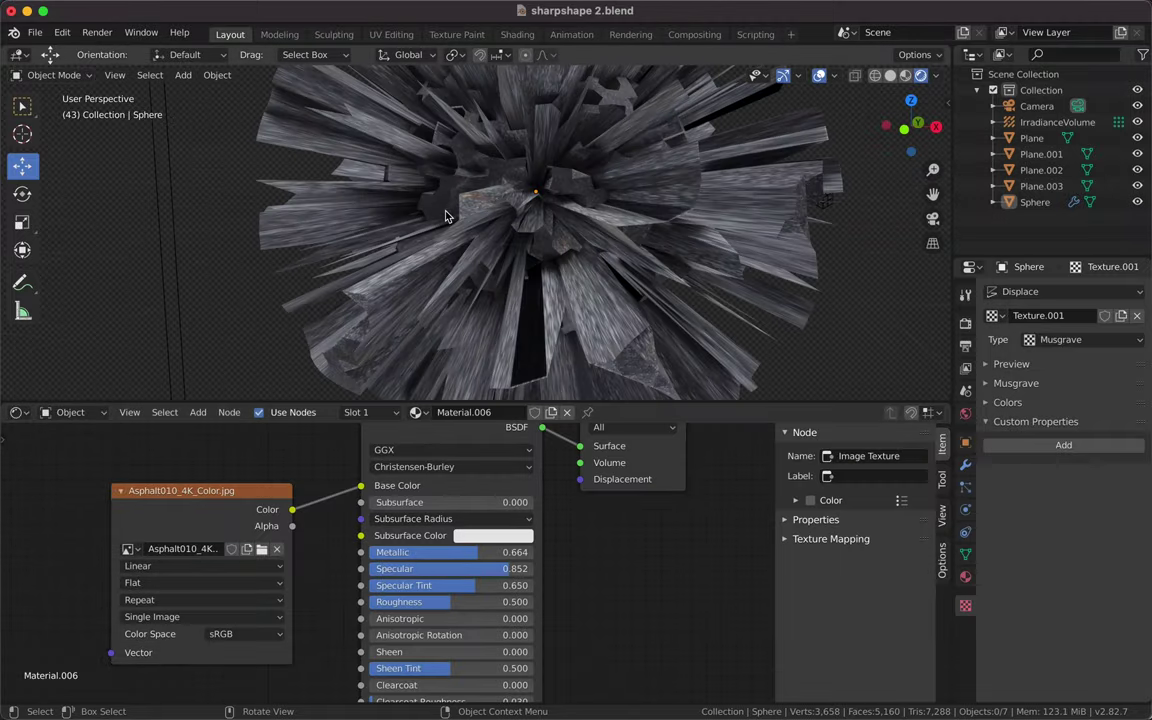
Link the image Alpha into Specular, change the base colour, and raise IOR to 38.050.
{"action": "mouse_move", "coordinate": [268, 488]}
{"action": "left_mouse_down"}
{"action": "mouse_move", "coordinate": [368, 552]}
{"action": "mouse_move", "coordinate": [291, 488]}
{"action": "left_mouse_up"}
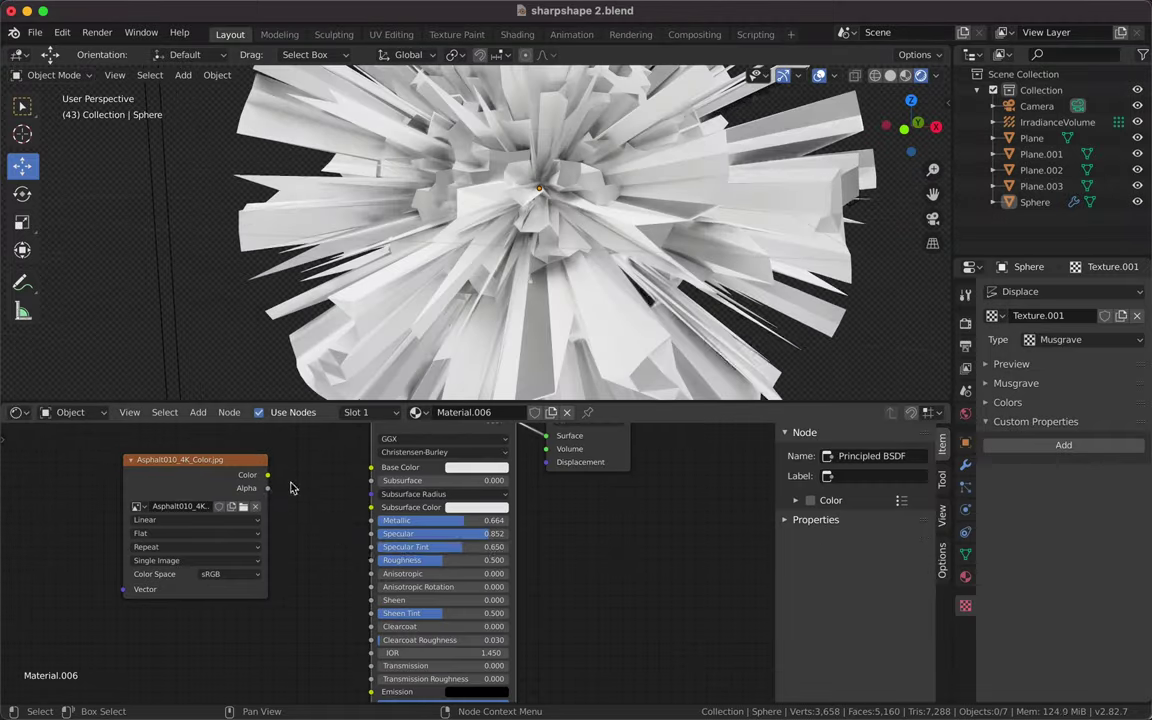
{"action": "left_click_drag", "start_coordinate": [375, 540], "coordinate": [371, 533]}
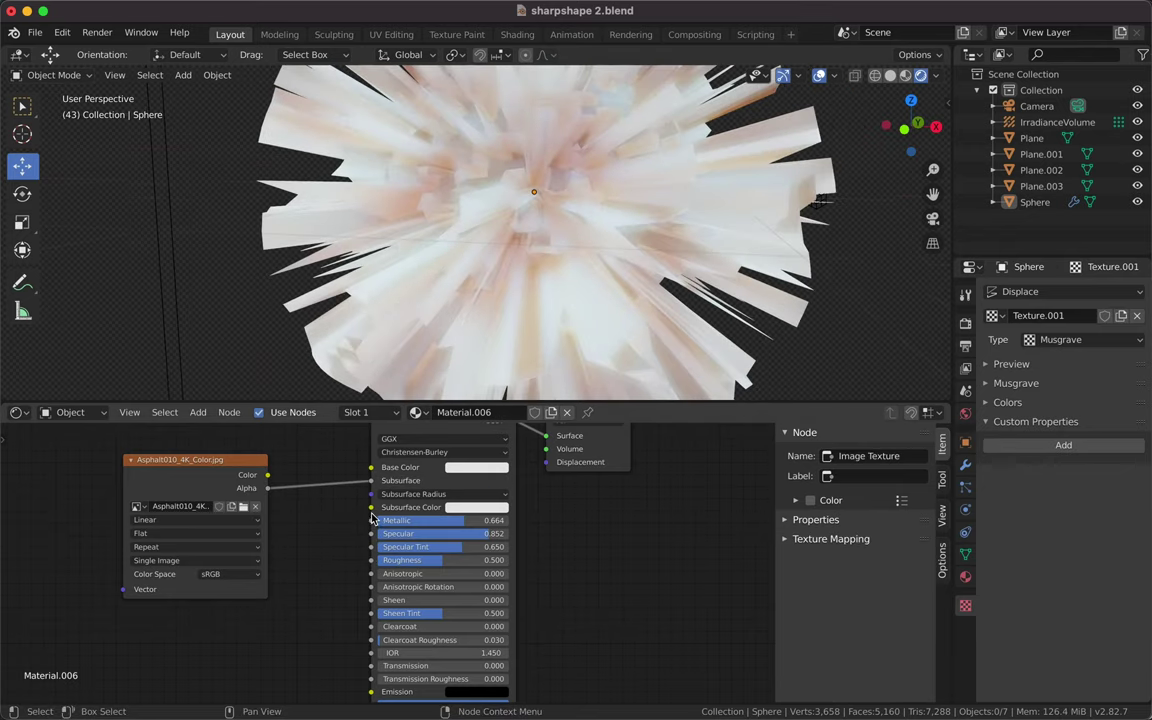
{"action": "scroll", "coordinate": [322, 535], "scroll_direction": "down", "scroll_amount": 2}
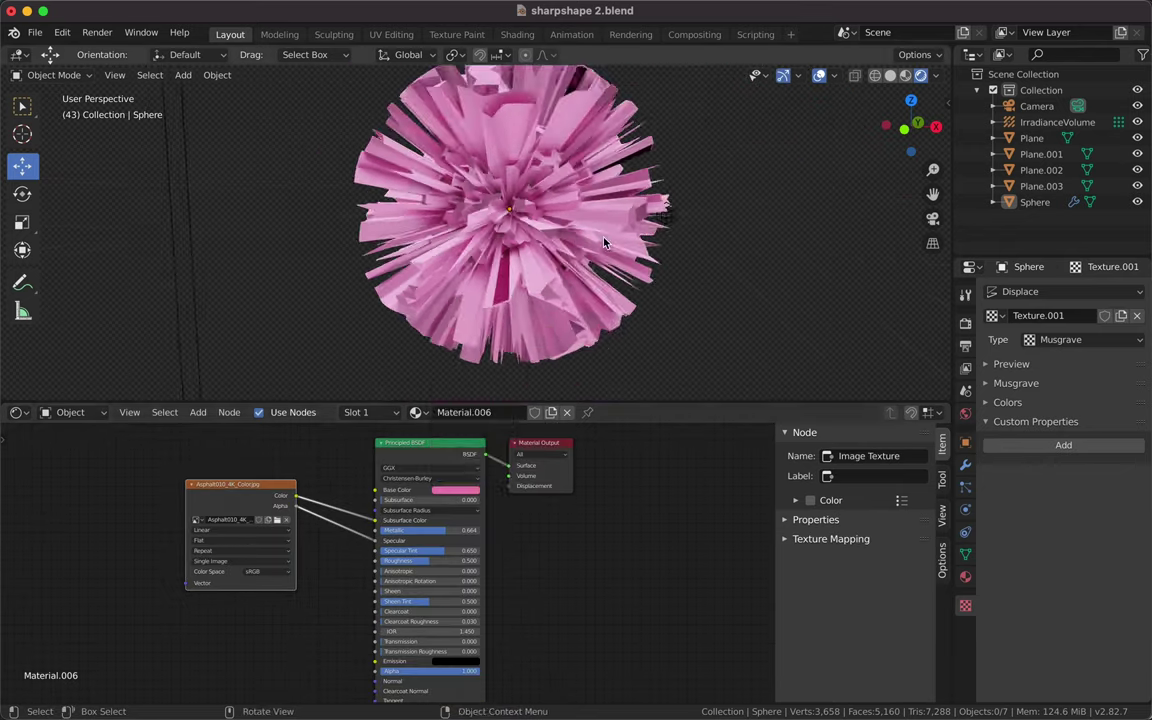
{"action": "left_click", "coordinate": [456, 489]}
{"action": "scroll", "coordinate": [430, 470], "scroll_direction": "up", "scroll_amount": 2}
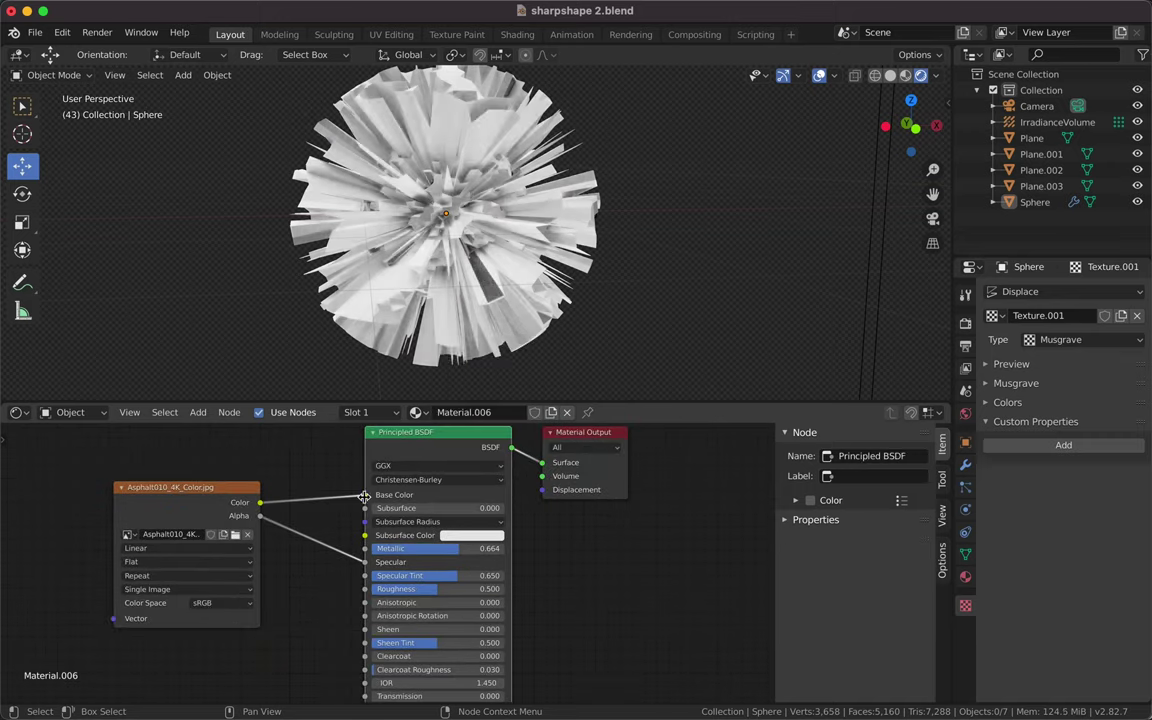
{"action": "scroll", "coordinate": [377, 318], "scroll_direction": "left", "scroll_amount": 3}
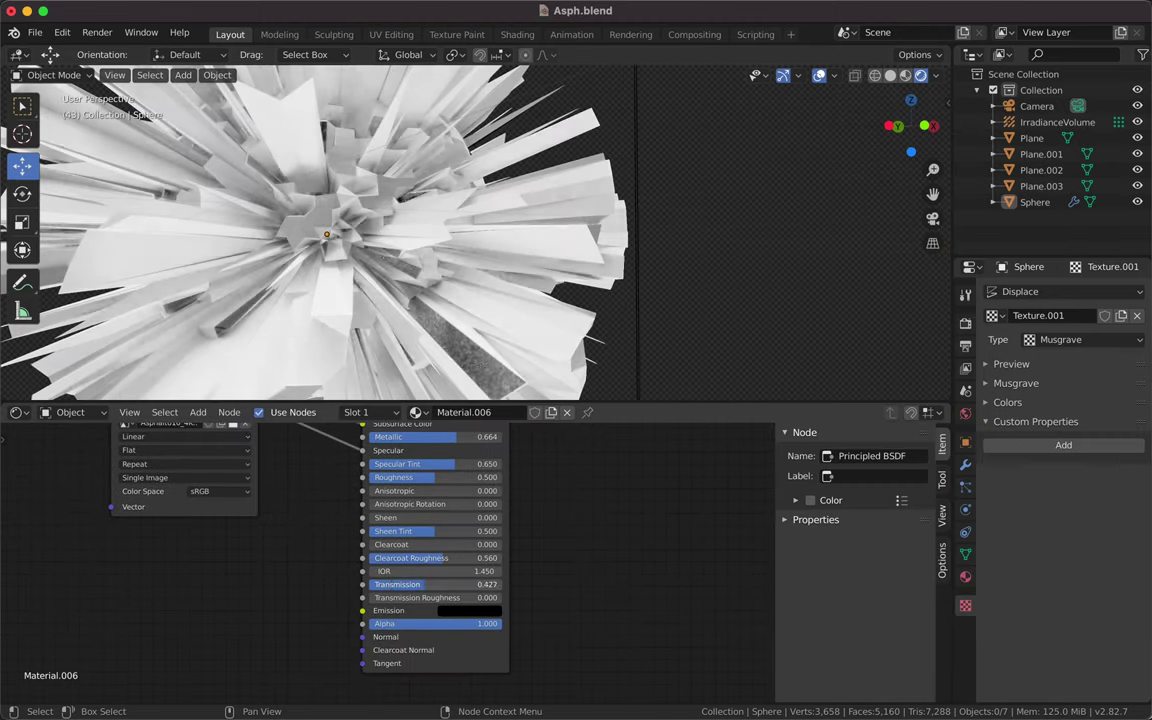
{"action": "left_click_drag", "start_coordinate": [435, 571], "coordinate": [480, 571]}
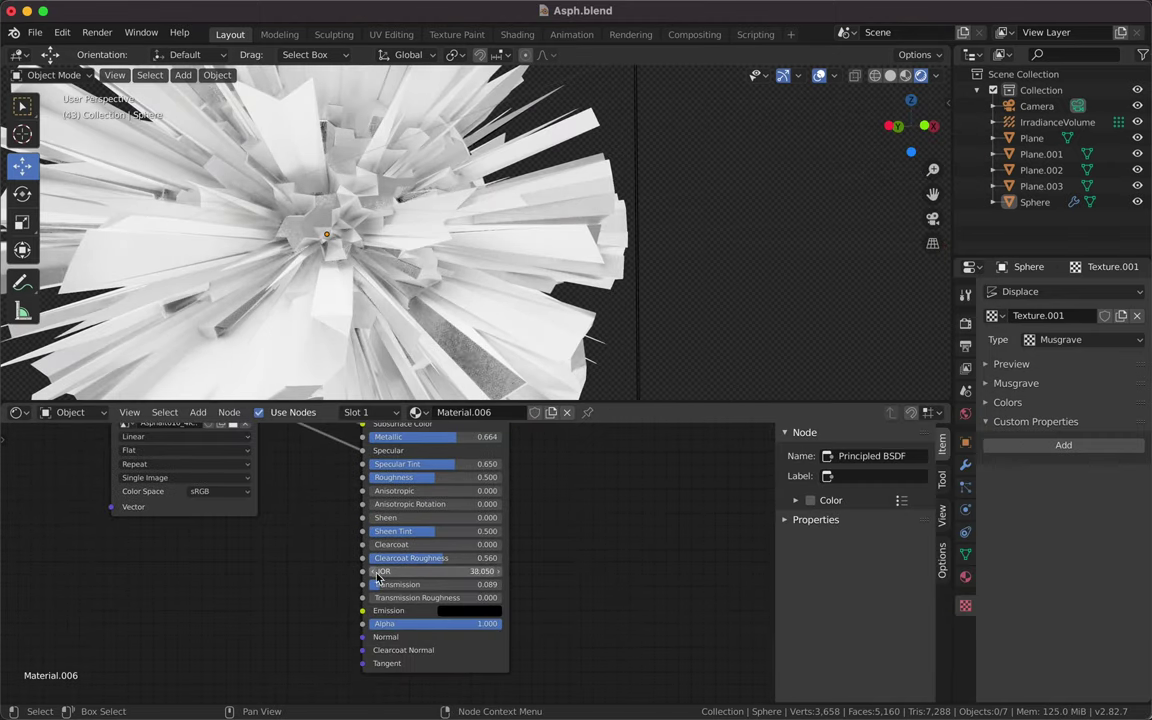
{"action": "scroll", "coordinate": [347, 586], "scroll_direction": "down", "scroll_amount": 3}
View the scene through the camera filling the viewport, and show render output settings.
{"action": "left_click", "coordinate": [115, 75]}
{"action": "left_click", "coordinate": [149, 234]}
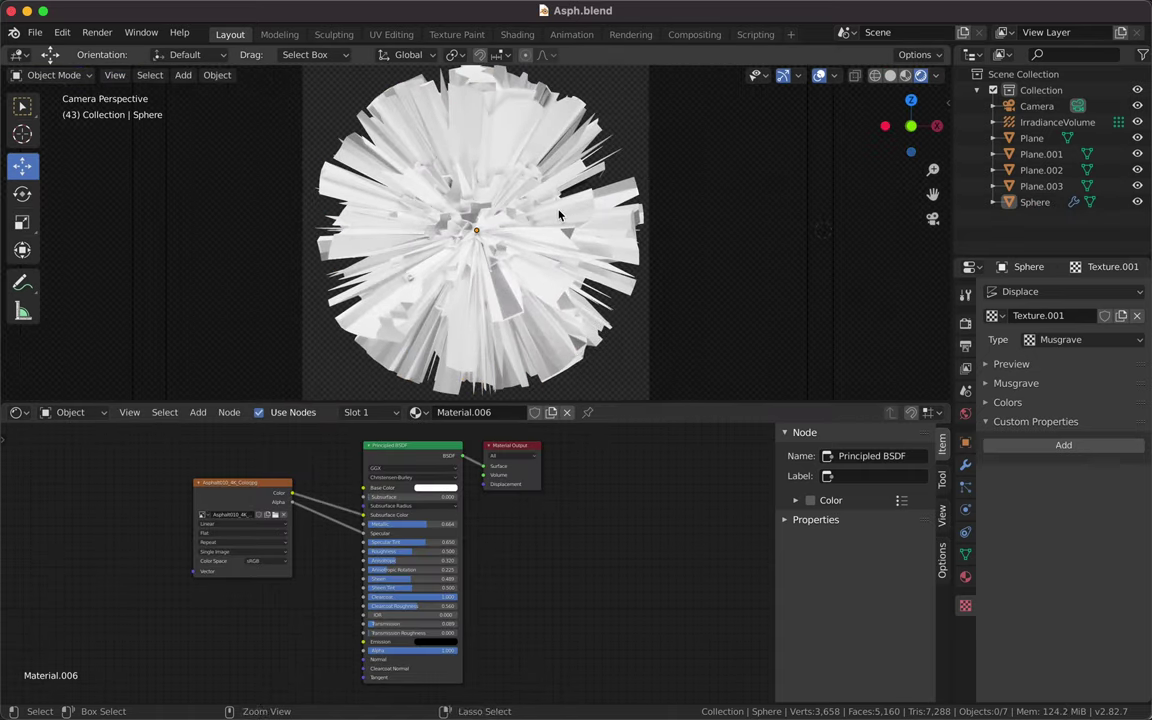
{"action": "left_click", "coordinate": [965, 323]}
{"action": "left_click", "coordinate": [965, 345]}
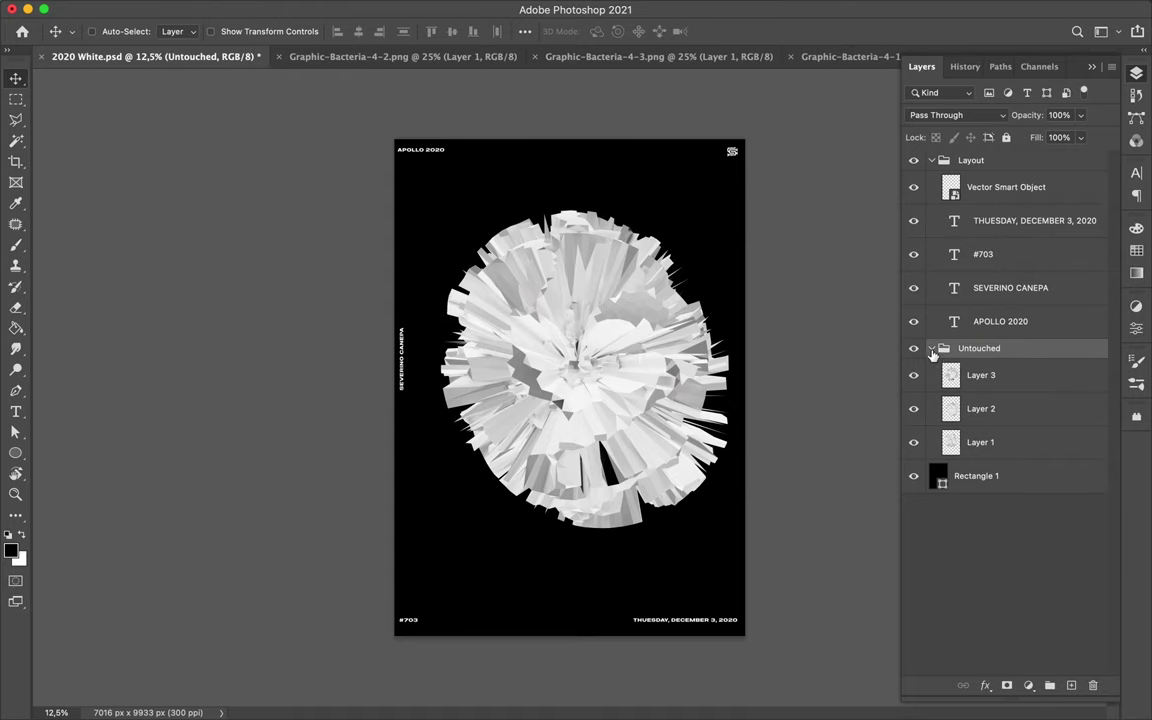
Add a Levels adjustment above Layer 3 and set the GRAPHIC text in Mangueira Alt.
{"action": "left_click_drag", "start_coordinate": [1059, 473], "coordinate": [1039, 470]}
{"action": "left_click", "coordinate": [1135, 80]}
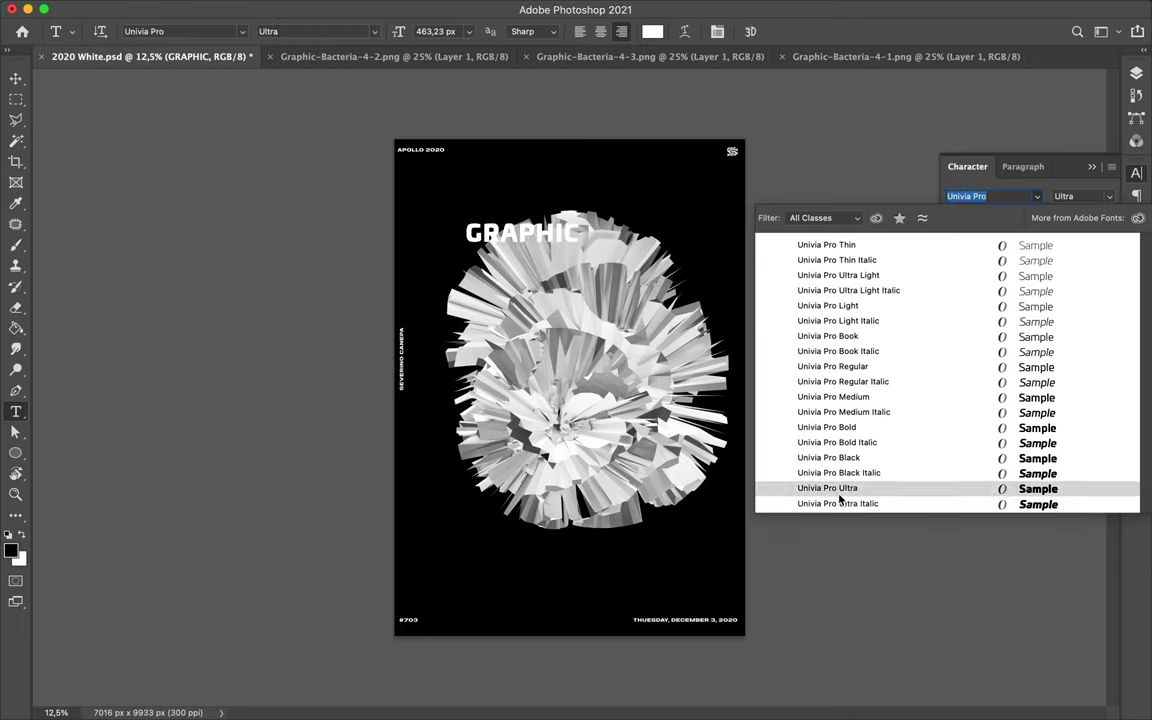
{"action": "scroll", "coordinate": [922, 544], "scroll_direction": "down", "scroll_amount": 20}
{"action": "scroll", "coordinate": [922, 544], "scroll_direction": "down", "scroll_amount": 5}
{"action": "scroll", "coordinate": [900, 420], "scroll_direction": "up", "scroll_amount": 5}
{"action": "scroll", "coordinate": [877, 415], "scroll_direction": "up", "scroll_amount": 15}
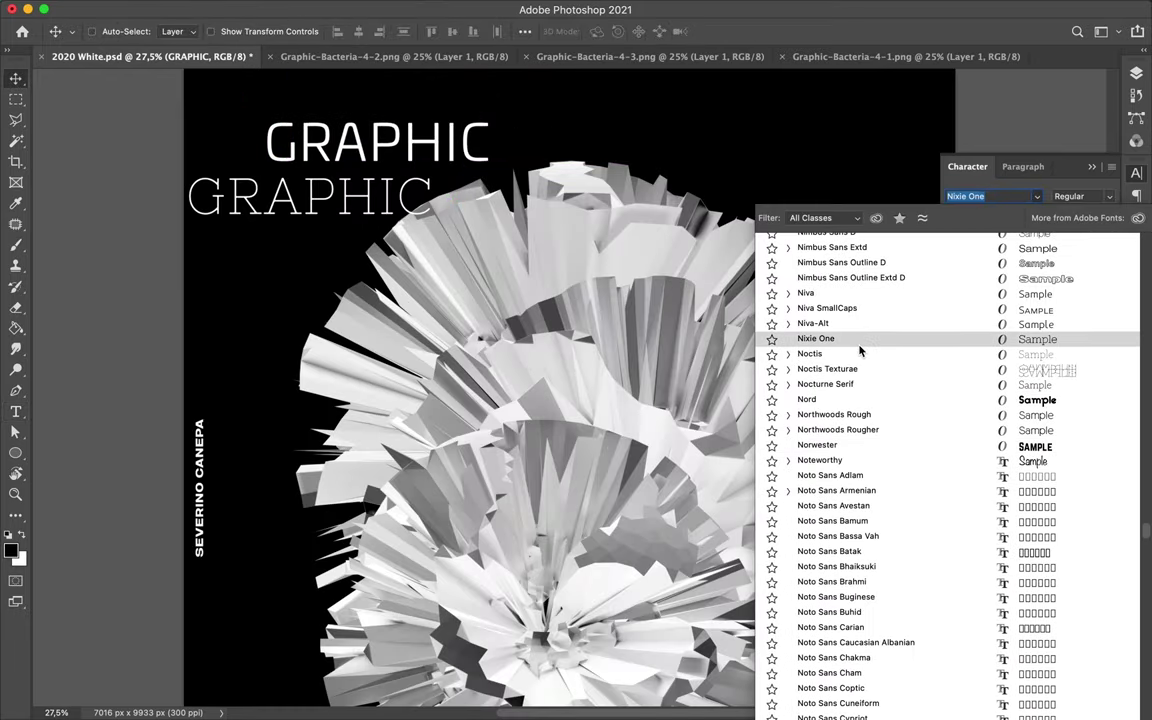
{"action": "scroll", "coordinate": [859, 350], "scroll_direction": "up", "scroll_amount": 1}
{"action": "scroll", "coordinate": [840, 380], "scroll_direction": "up", "scroll_amount": 8}
{"action": "scroll", "coordinate": [825, 320], "scroll_direction": "up", "scroll_amount": 6}
{"action": "scroll", "coordinate": [820, 340], "scroll_direction": "up", "scroll_amount": 4}
{"action": "scroll", "coordinate": [818, 370], "scroll_direction": "up", "scroll_amount": 4}
{"action": "scroll", "coordinate": [815, 400], "scroll_direction": "up", "scroll_amount": 3}
{"action": "scroll", "coordinate": [815, 420], "scroll_direction": "up", "scroll_amount": 5}
{"action": "scroll", "coordinate": [818, 395], "scroll_direction": "up", "scroll_amount": 5}
{"action": "scroll", "coordinate": [800, 450], "scroll_direction": "up", "scroll_amount": 5}
{"action": "scroll", "coordinate": [808, 300], "scroll_direction": "up", "scroll_amount": 3}
{"action": "left_click", "coordinate": [808, 291]}
Duplicate the GRAPHIC text and set the copy in TT Travels DemiBold.
{"action": "left_click", "coordinate": [1037, 196]}
{"action": "scroll", "coordinate": [800, 520], "scroll_direction": "down", "scroll_amount": 20}
{"action": "scroll", "coordinate": [830, 570], "scroll_direction": "down", "scroll_amount": 5}
{"action": "scroll", "coordinate": [850, 560], "scroll_direction": "down", "scroll_amount": 15}
{"action": "scroll", "coordinate": [845, 545], "scroll_direction": "down", "scroll_amount": 15}
{"action": "scroll", "coordinate": [840, 543], "scroll_direction": "down", "scroll_amount": 10}
{"action": "left_click", "coordinate": [835, 555]}
{"action": "left_click", "coordinate": [1037, 196]}
{"action": "type", "text": "TT Travels"}
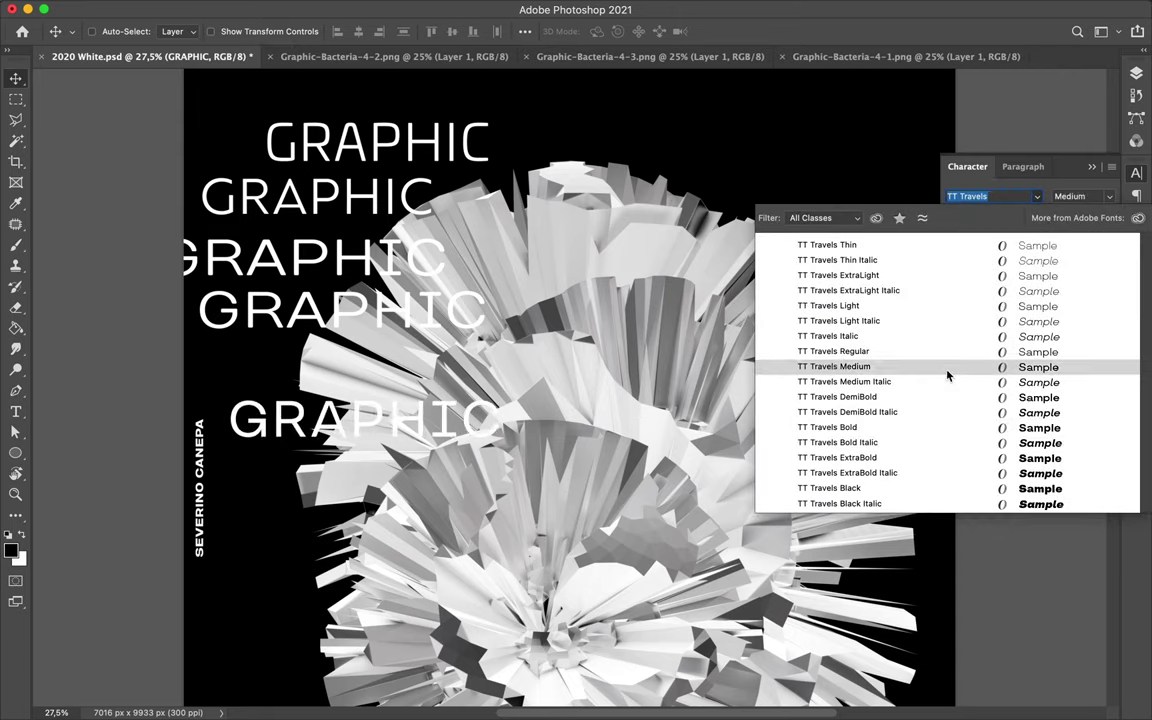
{"action": "left_click", "coordinate": [934, 398]}
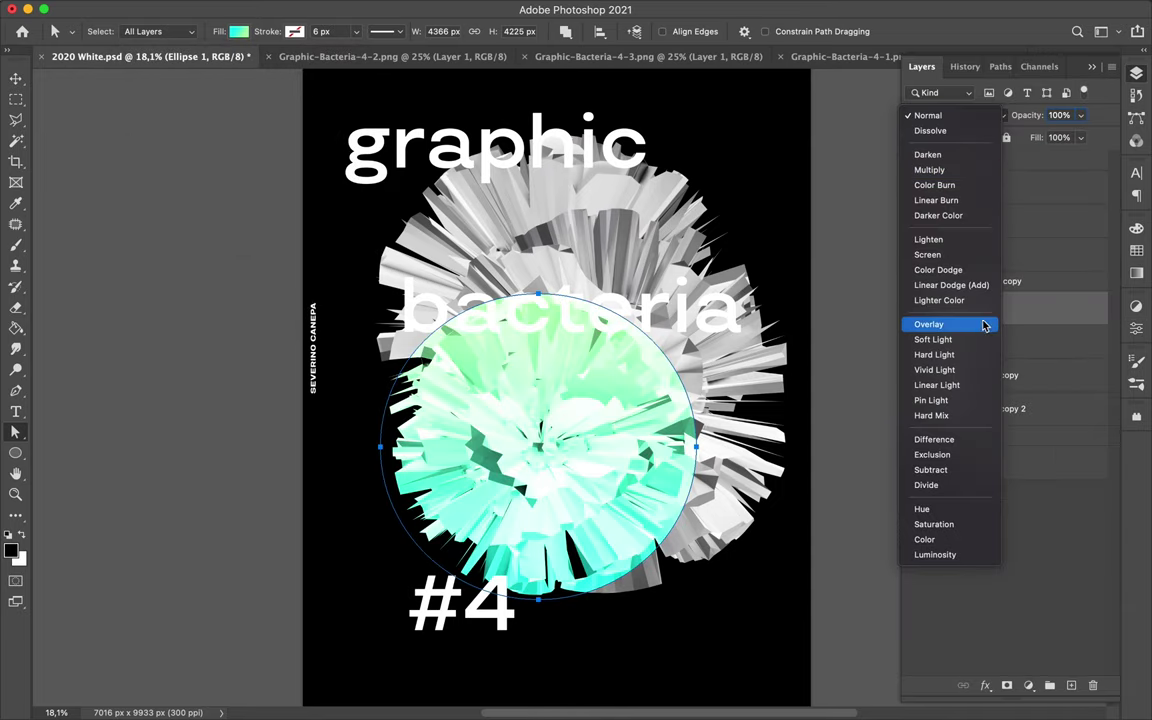
Set the Ellipse 1 overlay to Divide blending.
{"action": "left_click", "coordinate": [992, 485]}
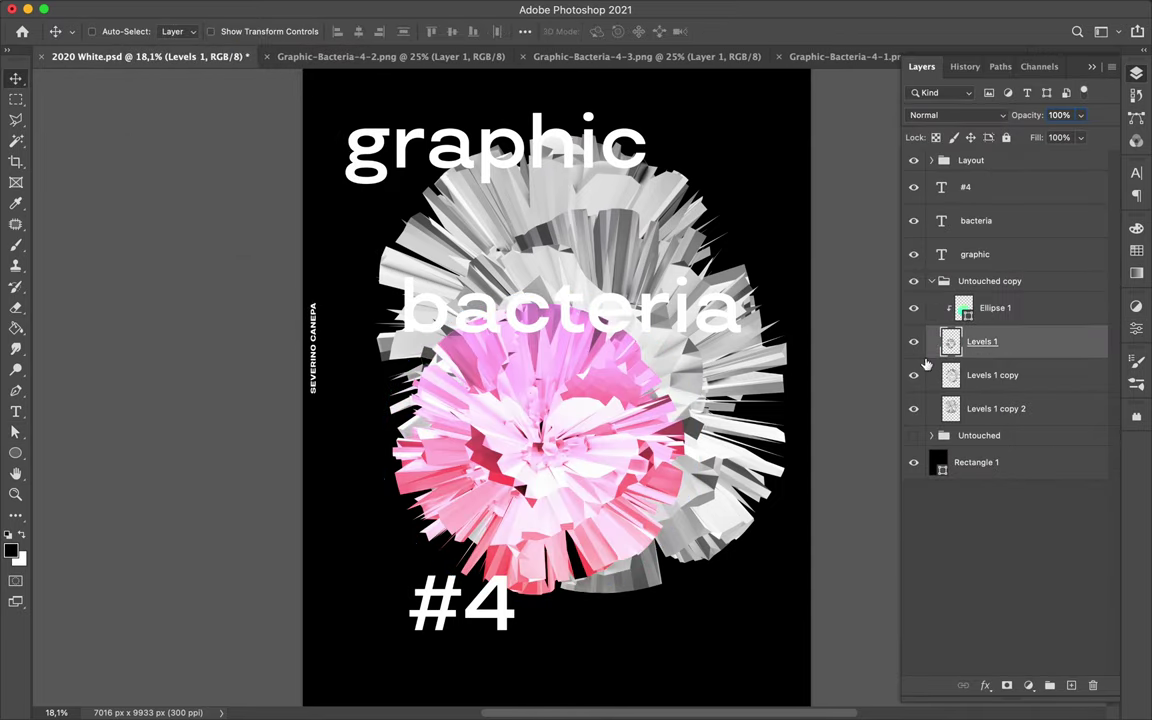
{"action": "left_click", "coordinate": [995, 307]}
{"action": "left_click", "coordinate": [957, 115]}
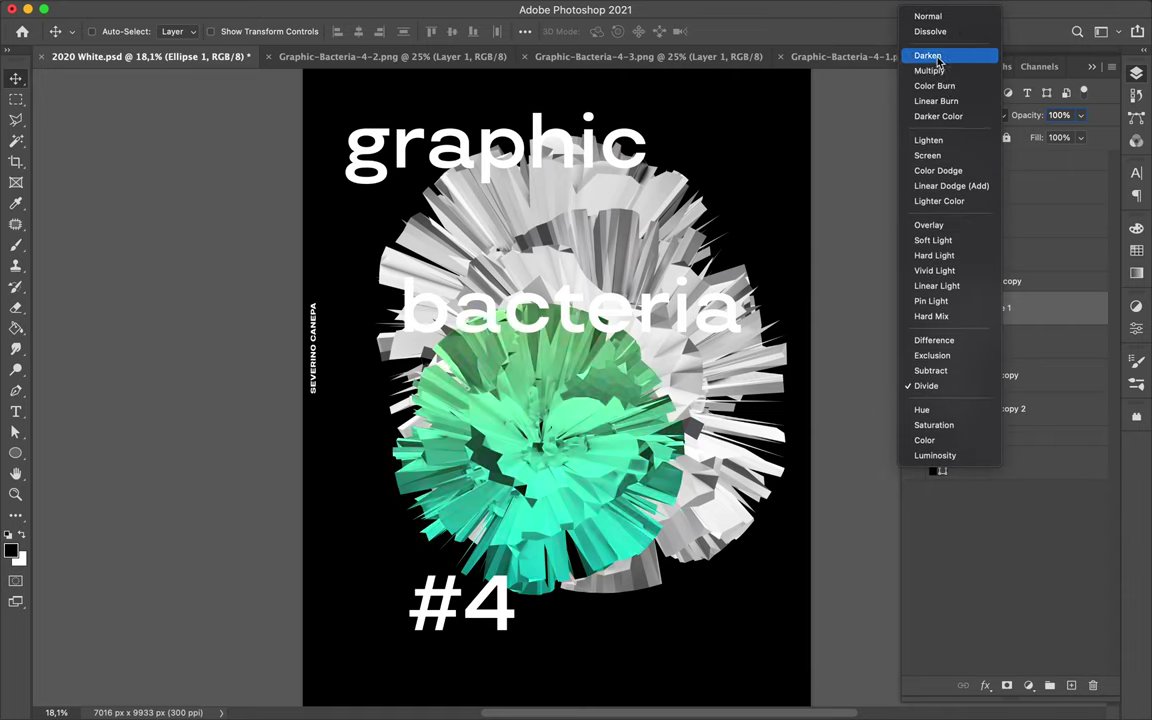
{"action": "left_click", "coordinate": [935, 85]}
Try a Levels layer with black input 106, then delete it.
{"action": "left_click", "coordinate": [1028, 685]}
{"action": "left_click", "coordinate": [1060, 428]}
{"action": "left_click_drag", "start_coordinate": [905, 468], "coordinate": [988, 470]}
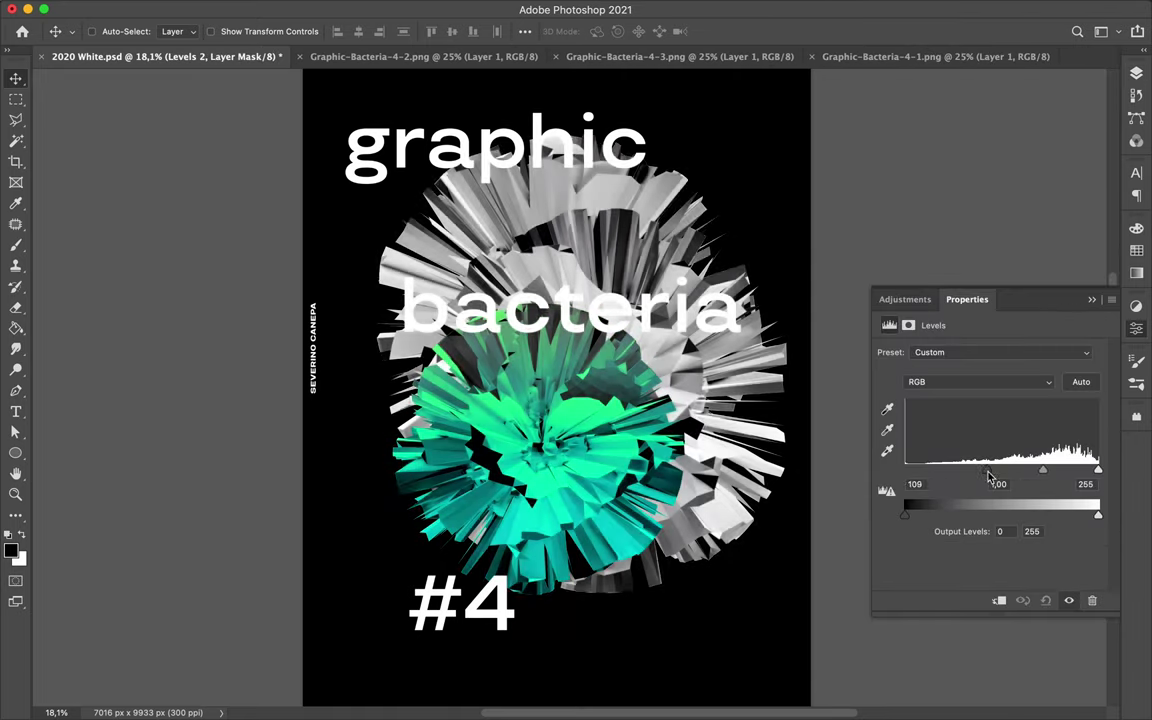
{"action": "key", "text": "F7"}
{"action": "key", "text": "BackSpace"}
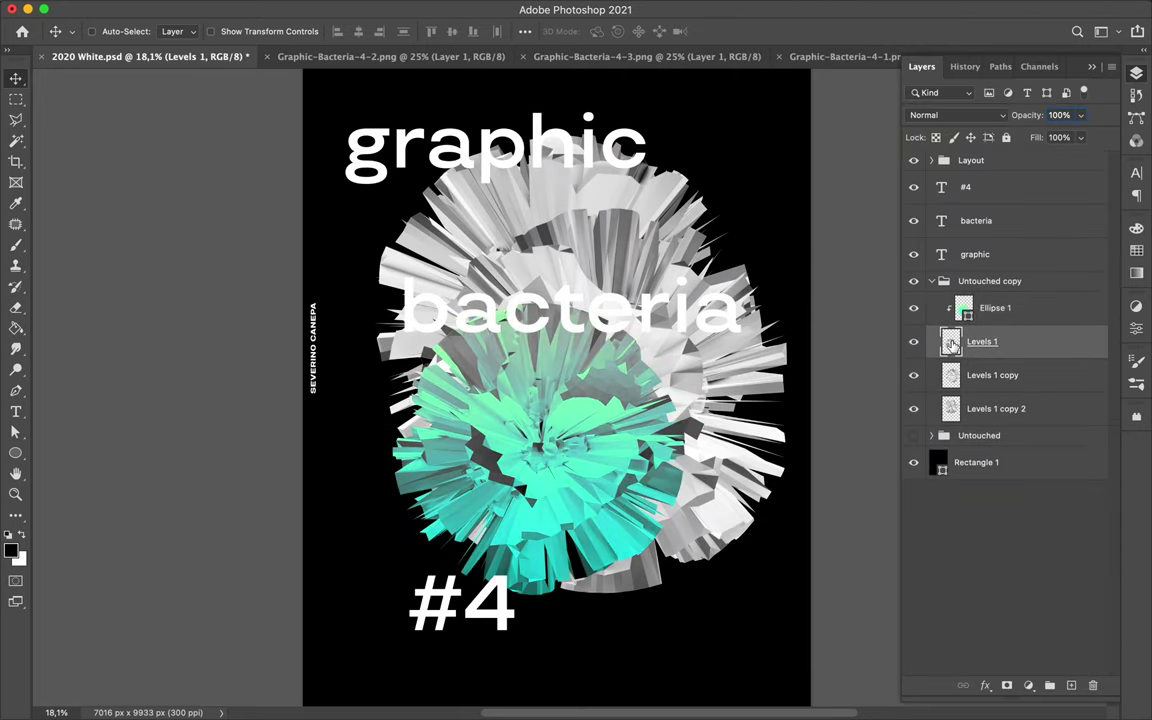
Duplicate Ellipse 1 and give the copy a new blend mode.
{"action": "left_click", "coordinate": [995, 307]}
{"action": "key", "text": "ctrl+j"}
{"action": "left_click", "coordinate": [957, 115]}
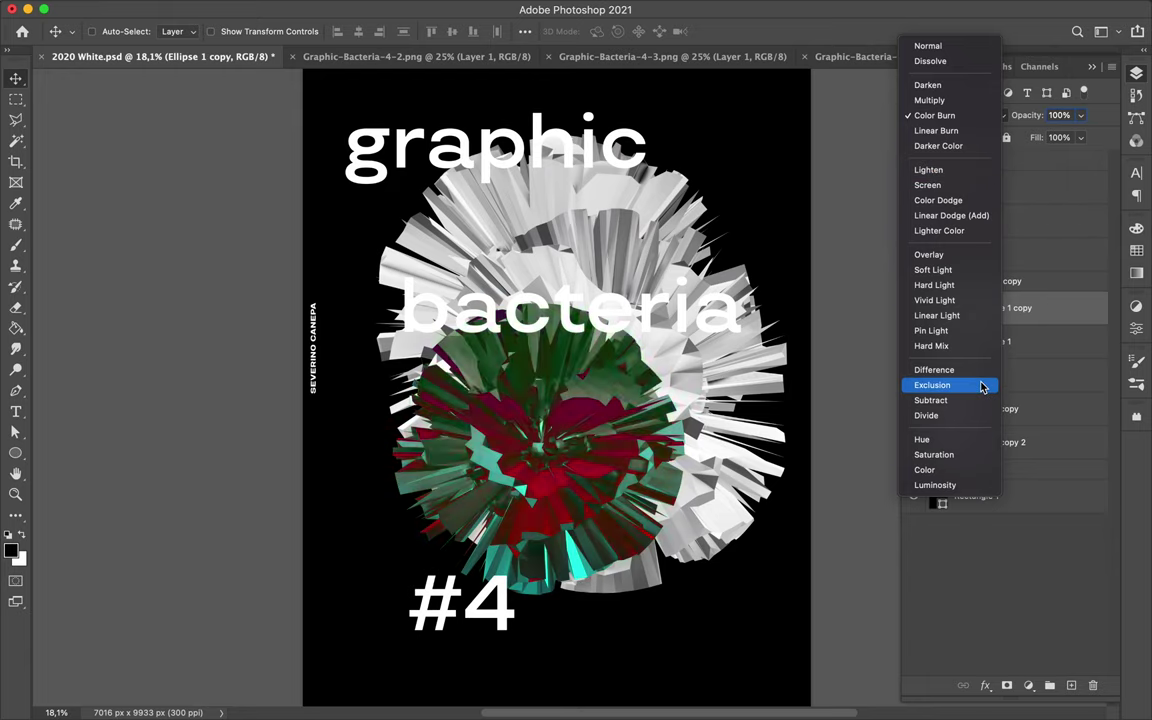
{"action": "left_click", "coordinate": [957, 455]}
Add a Levels and a Vibrance adjustment layer.
{"action": "left_click", "coordinate": [1028, 685]}
{"action": "left_click", "coordinate": [1010, 432]}
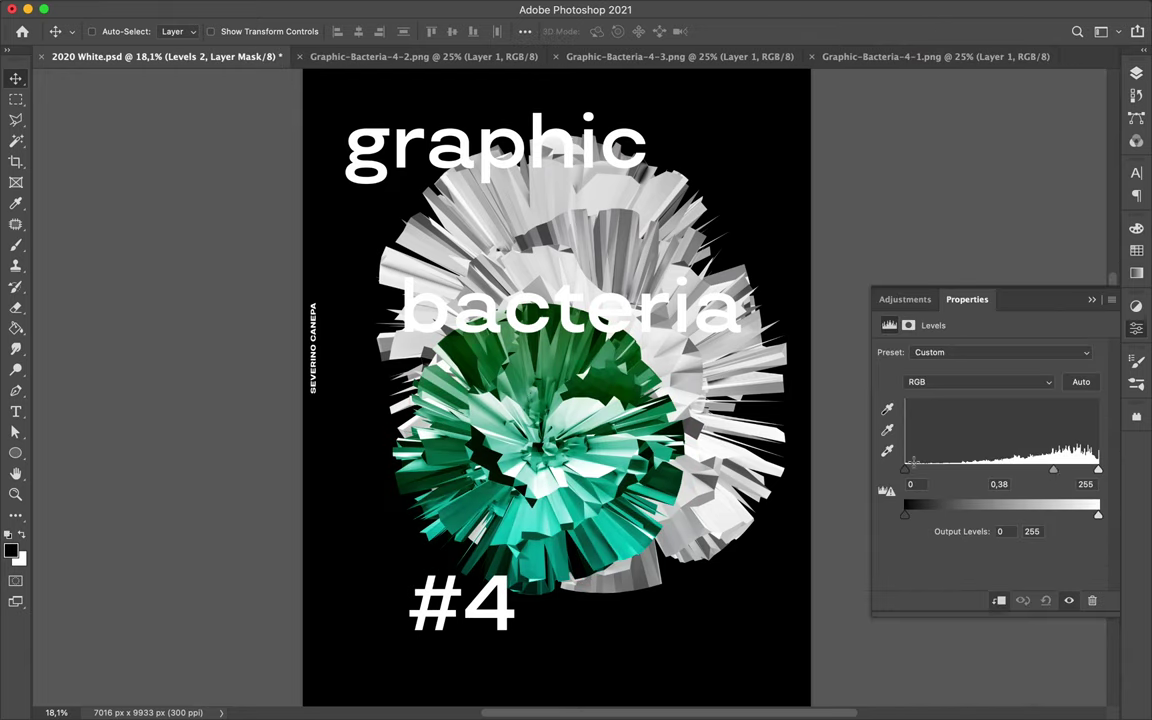
{"action": "key", "text": "F7"}
{"action": "left_click", "coordinate": [1028, 685]}
{"action": "left_click", "coordinate": [1040, 488]}
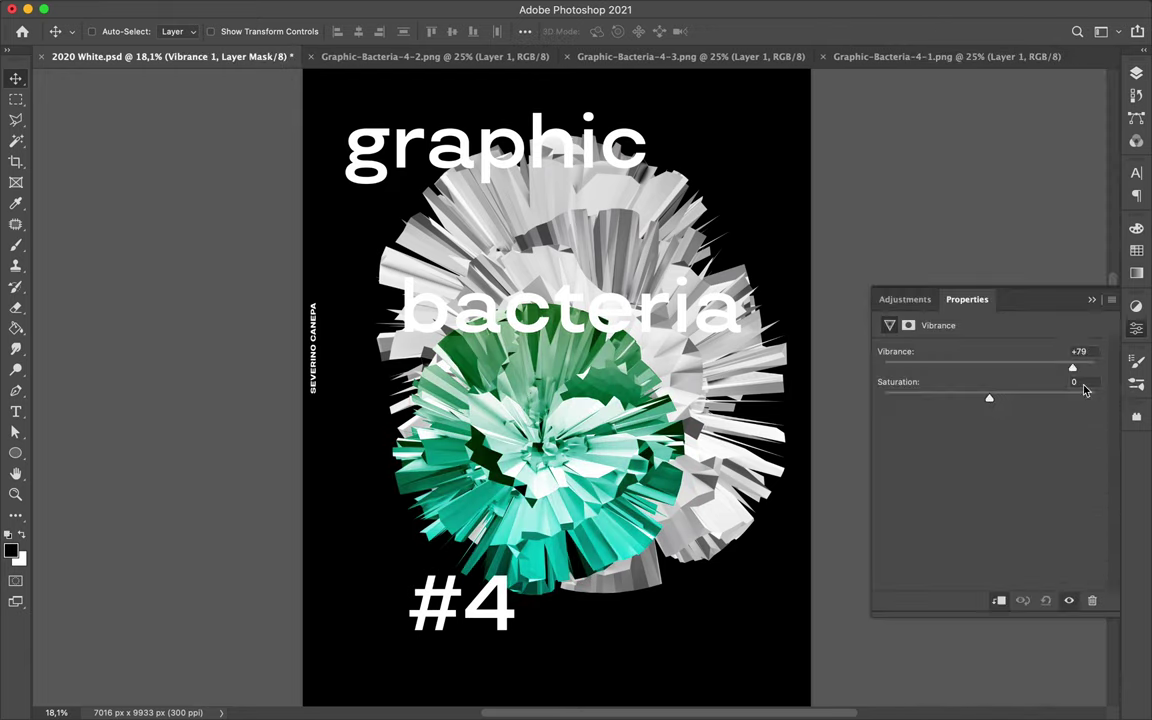
{"action": "key", "text": "F7"}
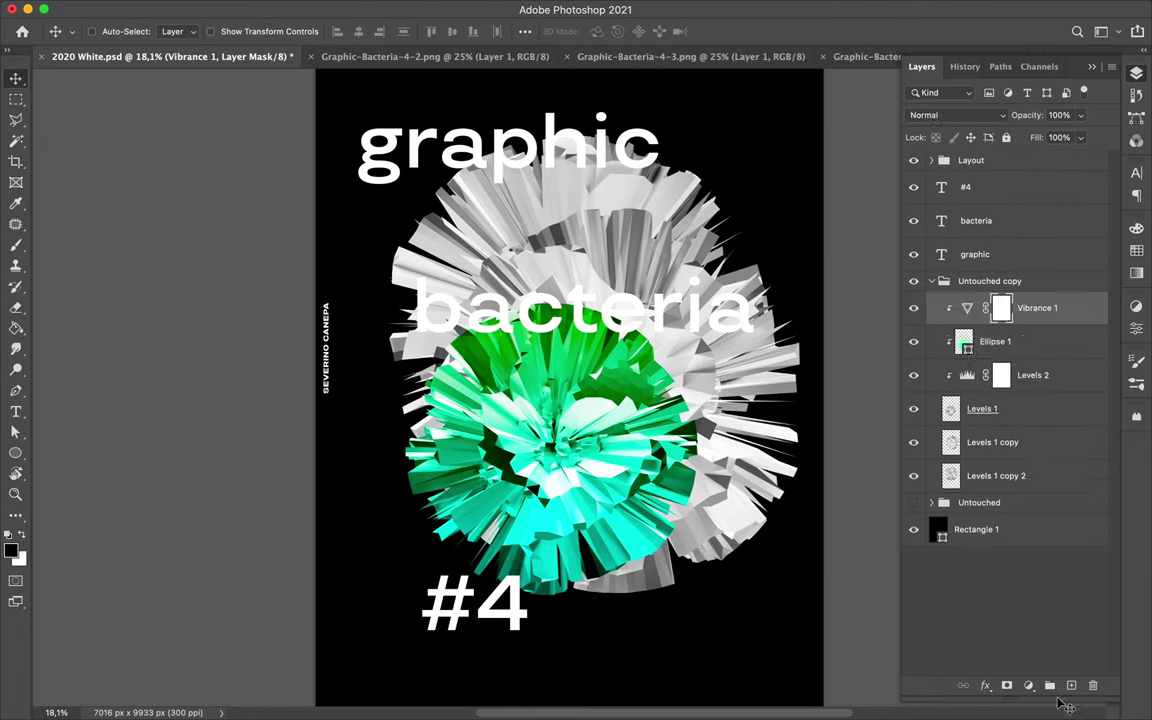
Copy the ellipse again, Gaussian Blur it at 43 px, and set it to Exclusion.
{"action": "left_click_drag", "start_coordinate": [1012, 298], "coordinate": [1012, 305]}
{"action": "key", "text": "ctrl+alt+f"}
{"action": "left_click", "coordinate": [565, 275]}
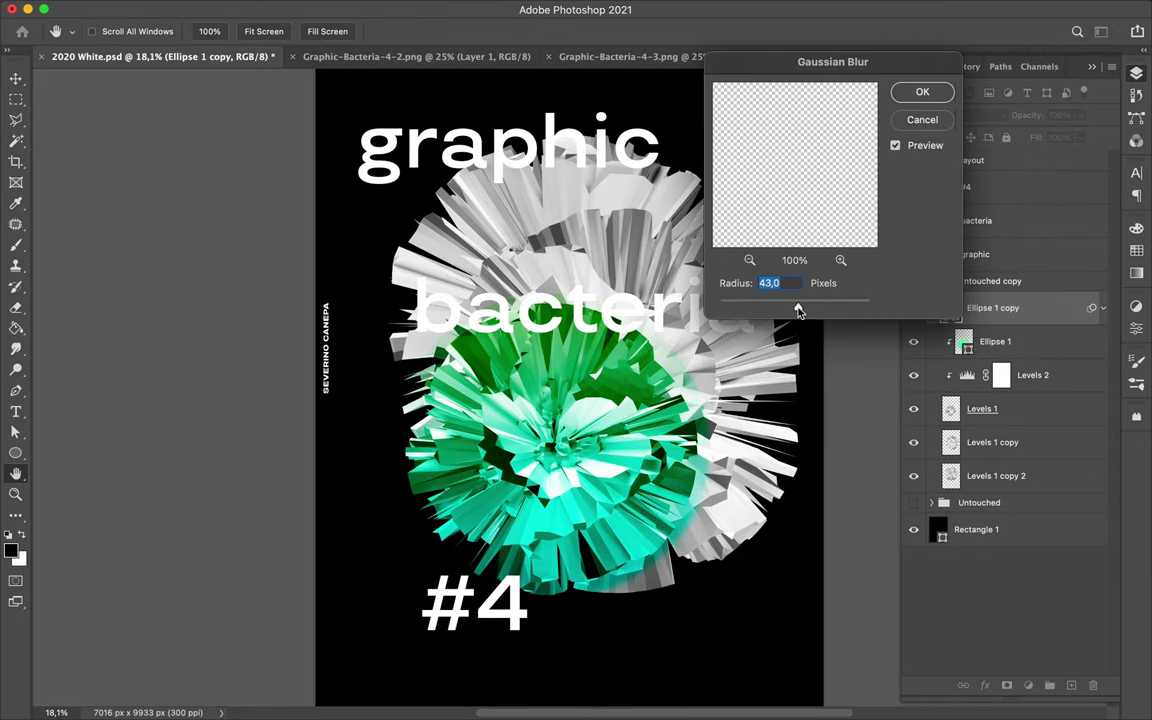
{"action": "left_click", "coordinate": [920, 93]}
{"action": "left_click", "coordinate": [955, 115]}
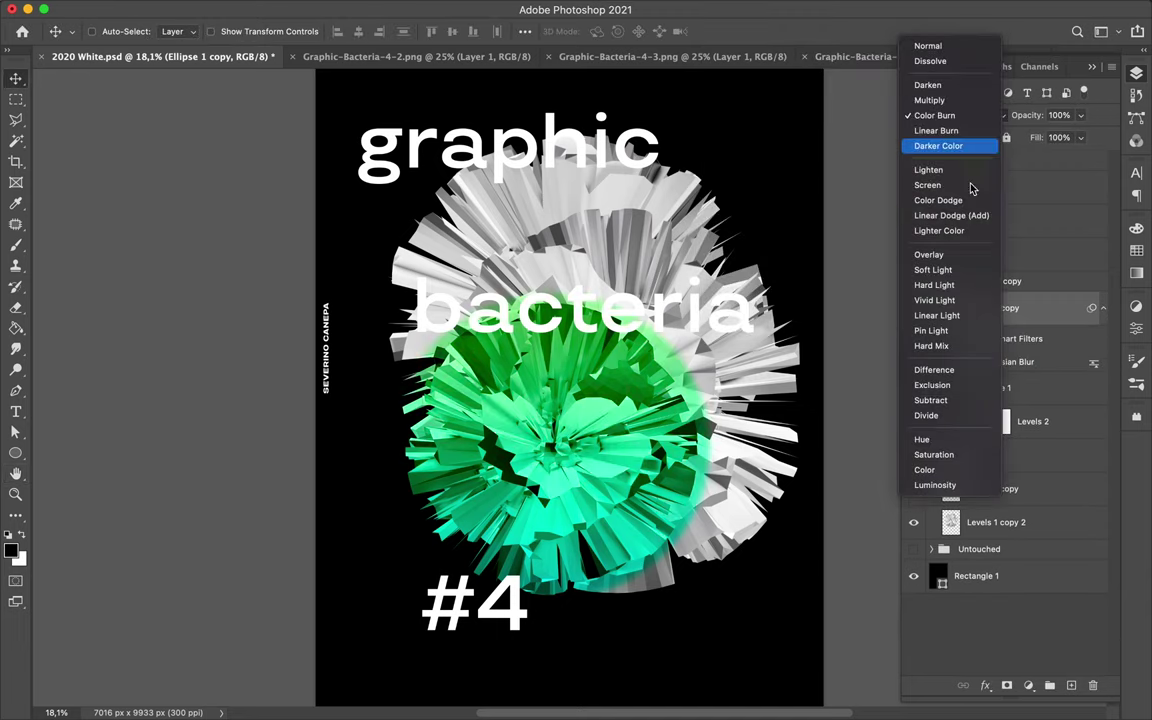
{"action": "left_click", "coordinate": [932, 378]}
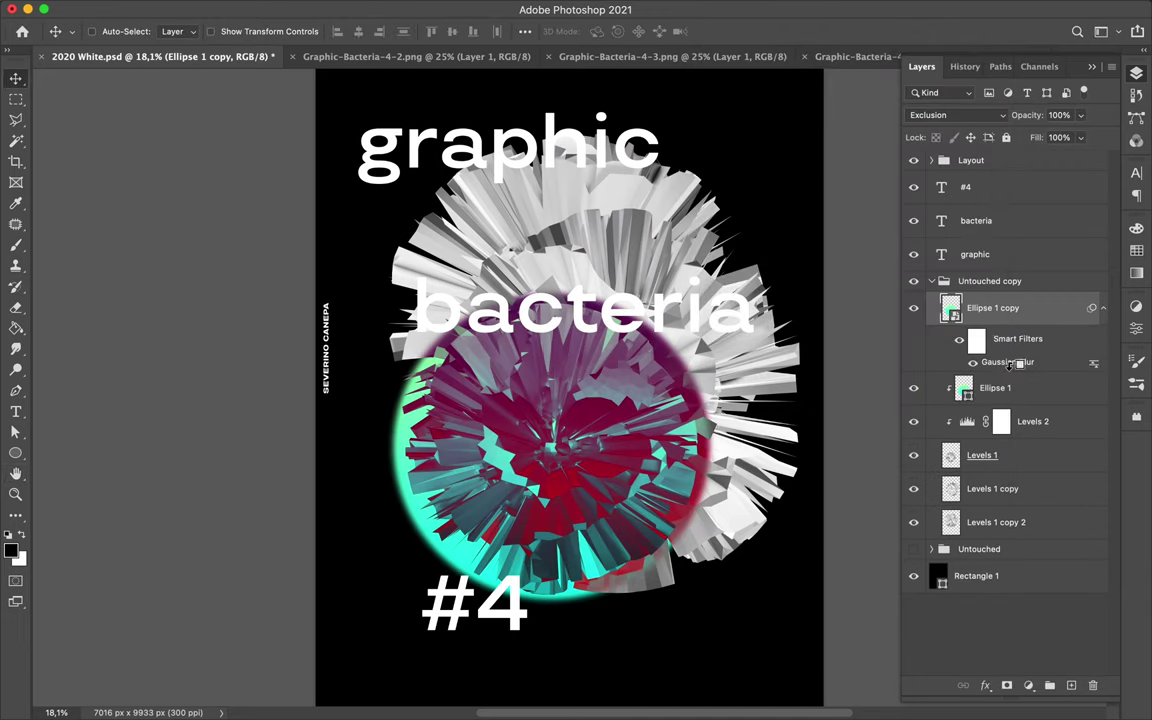
Draw a Subtract-blended circle over the white sphere and set the lower ellipse to Divide.
{"action": "left_click", "coordinate": [955, 115]}
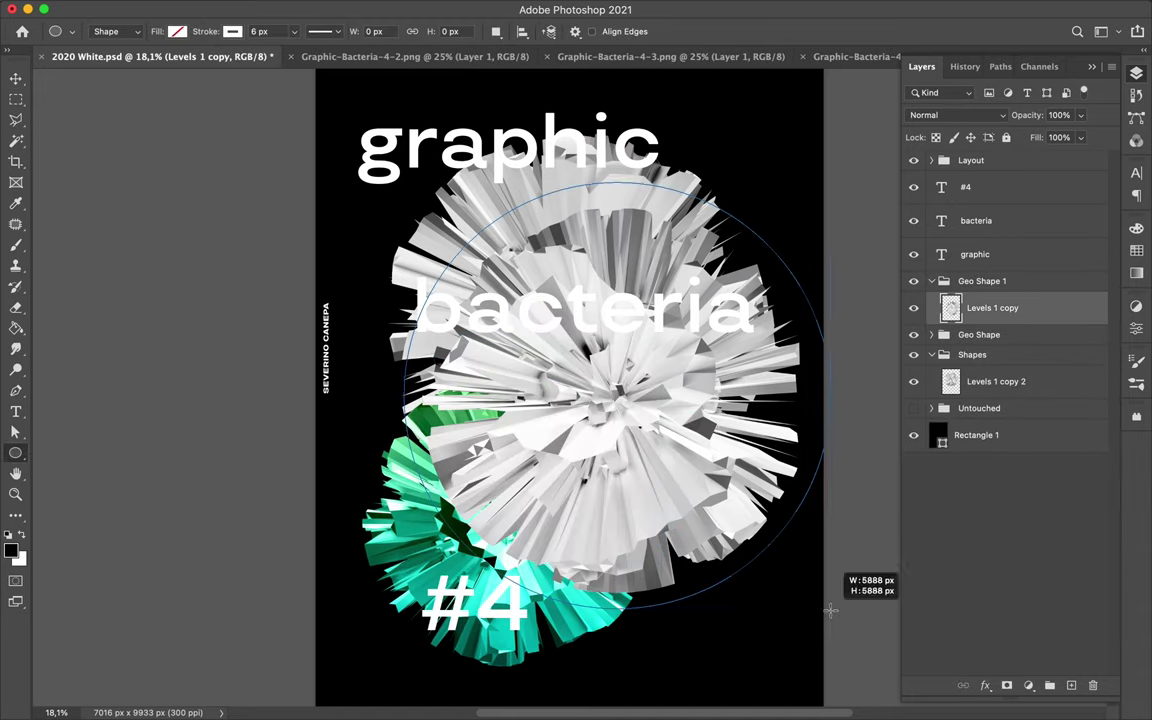
{"action": "left_click_drag", "start_coordinate": [790, 593], "coordinate": [790, 593]}
{"action": "left_click", "coordinate": [177, 31]}
{"action": "left_click", "coordinate": [136, 57]}
{"action": "left_click", "coordinate": [955, 115]}
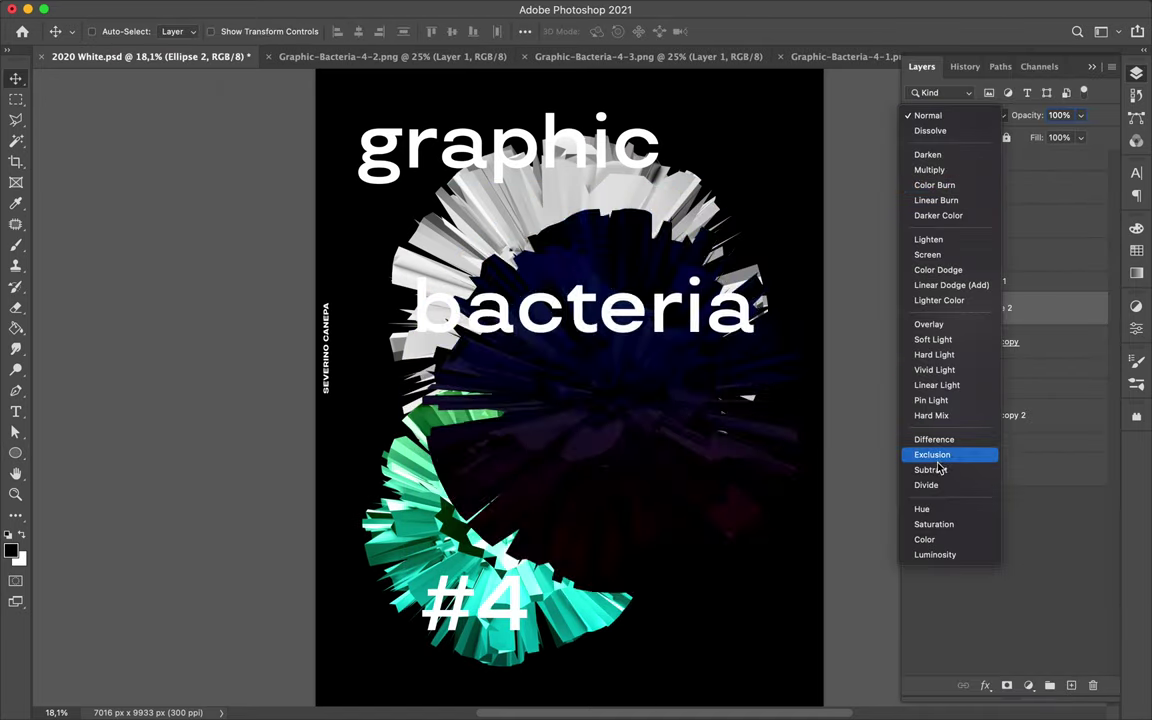
{"action": "left_click", "coordinate": [938, 469]}
{"action": "left_click", "coordinate": [1040, 428]}
{"action": "left_click", "coordinate": [955, 115]}
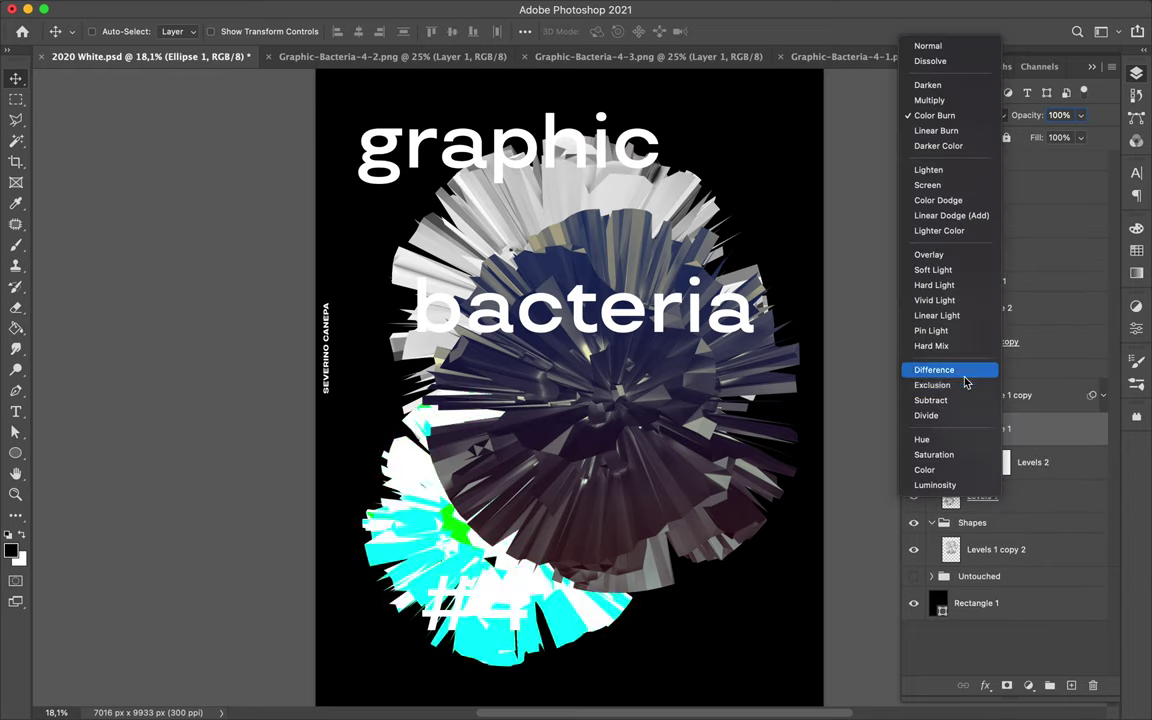
{"action": "left_click", "coordinate": [943, 427]}
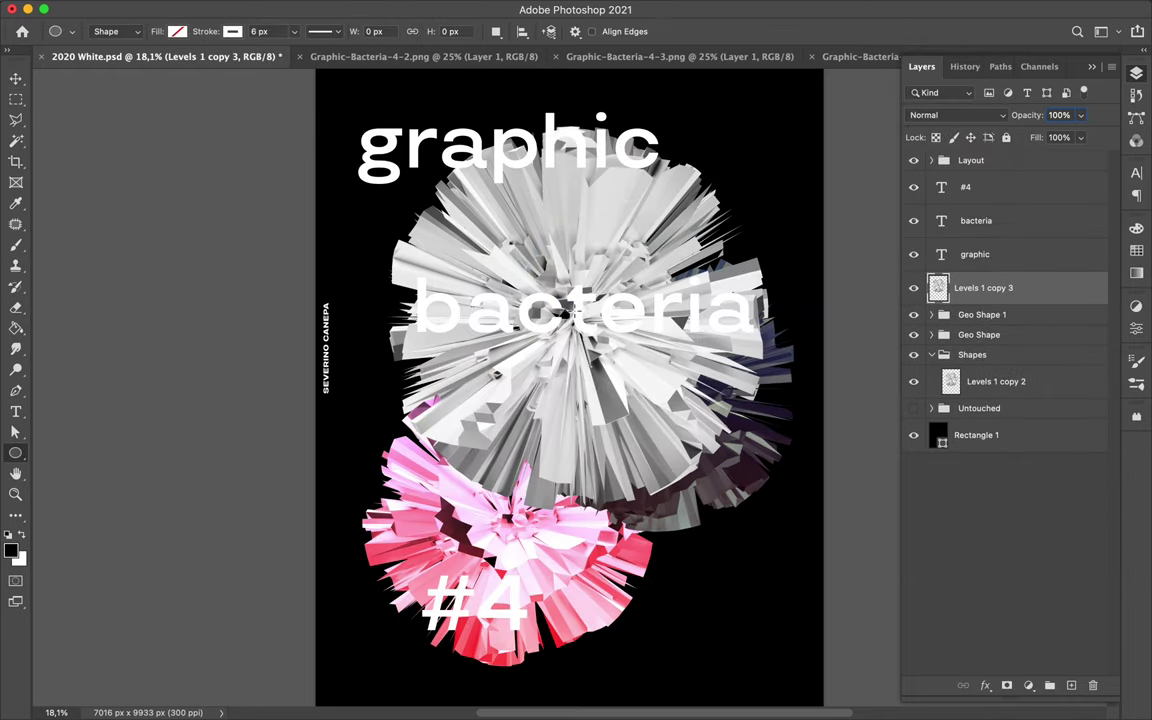
Draw a gradient circle, Ellipse 3, over the next sphere and prepare its blend mode.
{"action": "left_click_drag", "start_coordinate": [565, 315], "coordinate": [350, 112]}
{"action": "left_click", "coordinate": [177, 31]}
{"action": "left_click", "coordinate": [136, 57]}
{"action": "key", "text": "v"}
{"action": "left_click", "coordinate": [955, 115]}
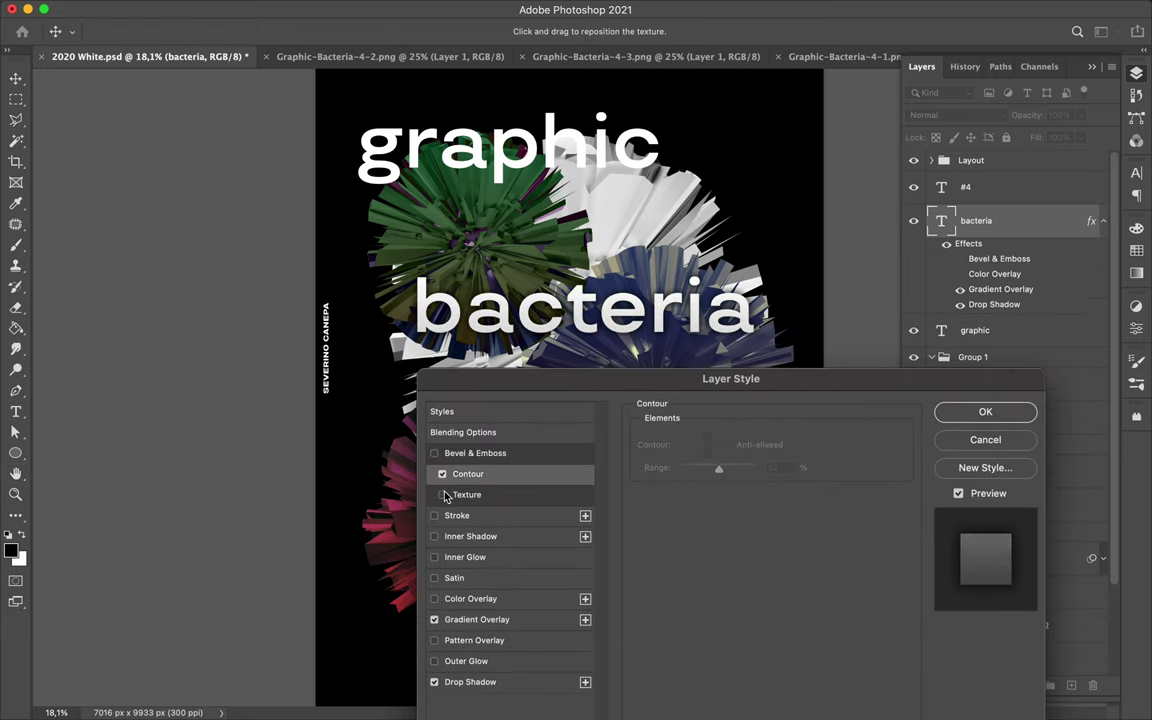
Thin the bacteria text's gradient stroke to 6 px with Dither enabled.
{"action": "left_click_drag", "start_coordinate": [720, 440], "coordinate": [698, 440]}
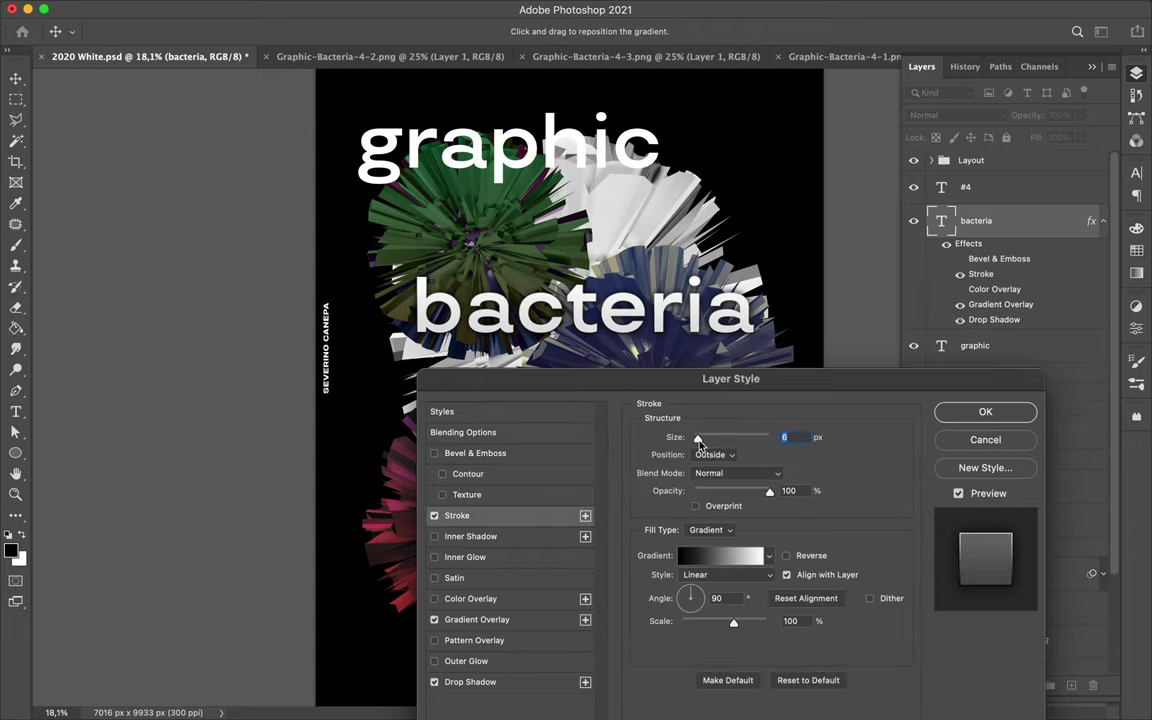
{"action": "left_click", "coordinate": [870, 598]}
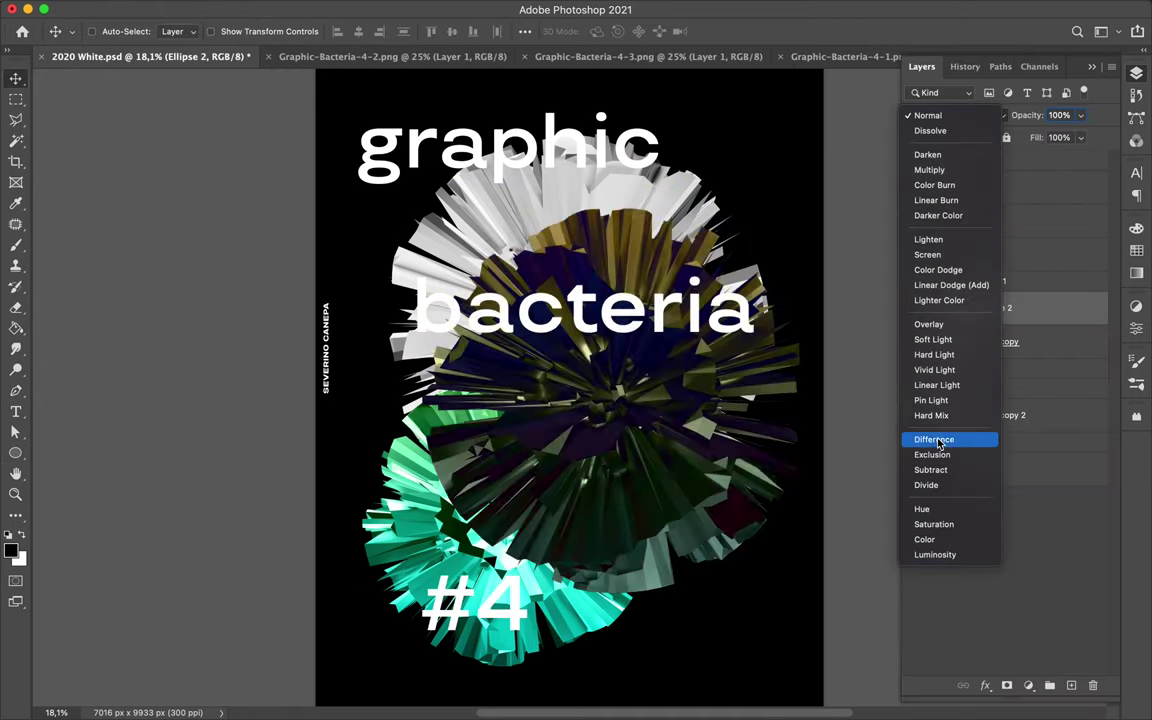
Reblend the ellipse overlays to Difference, Color and Divide, then edit the bacteria text's effects.
{"action": "left_click", "coordinate": [939, 440]}
{"action": "left_click", "coordinate": [1040, 428]}
{"action": "left_click", "coordinate": [983, 115]}
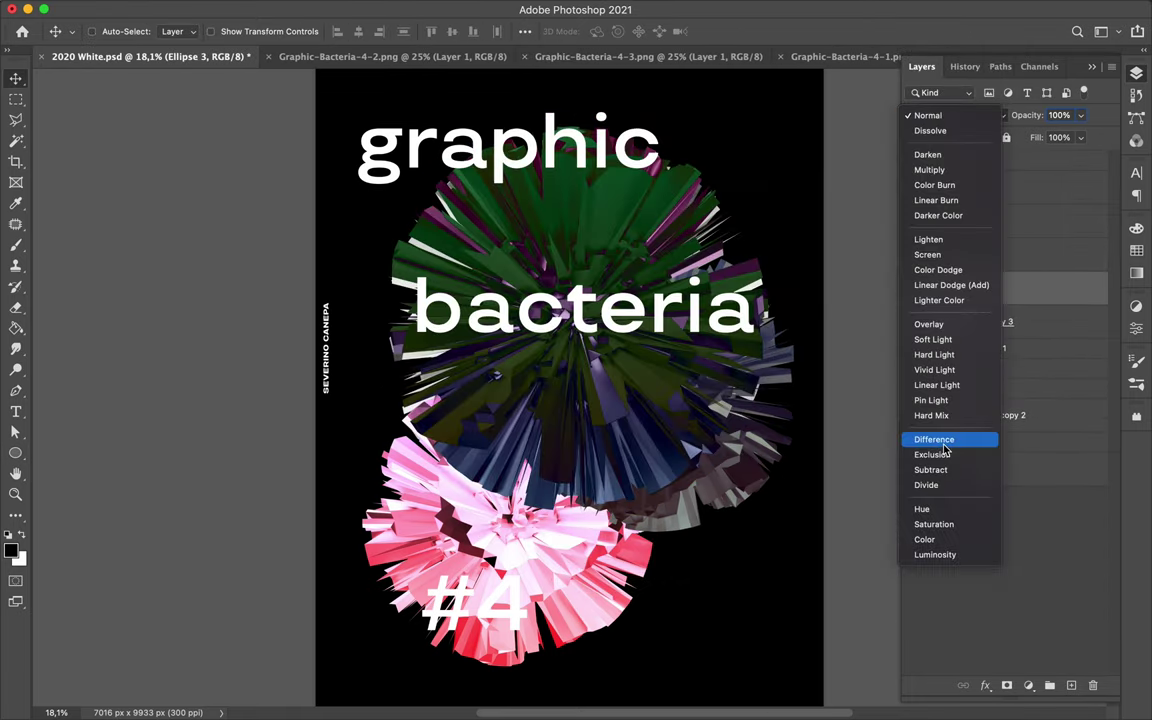
{"action": "left_click", "coordinate": [941, 540]}
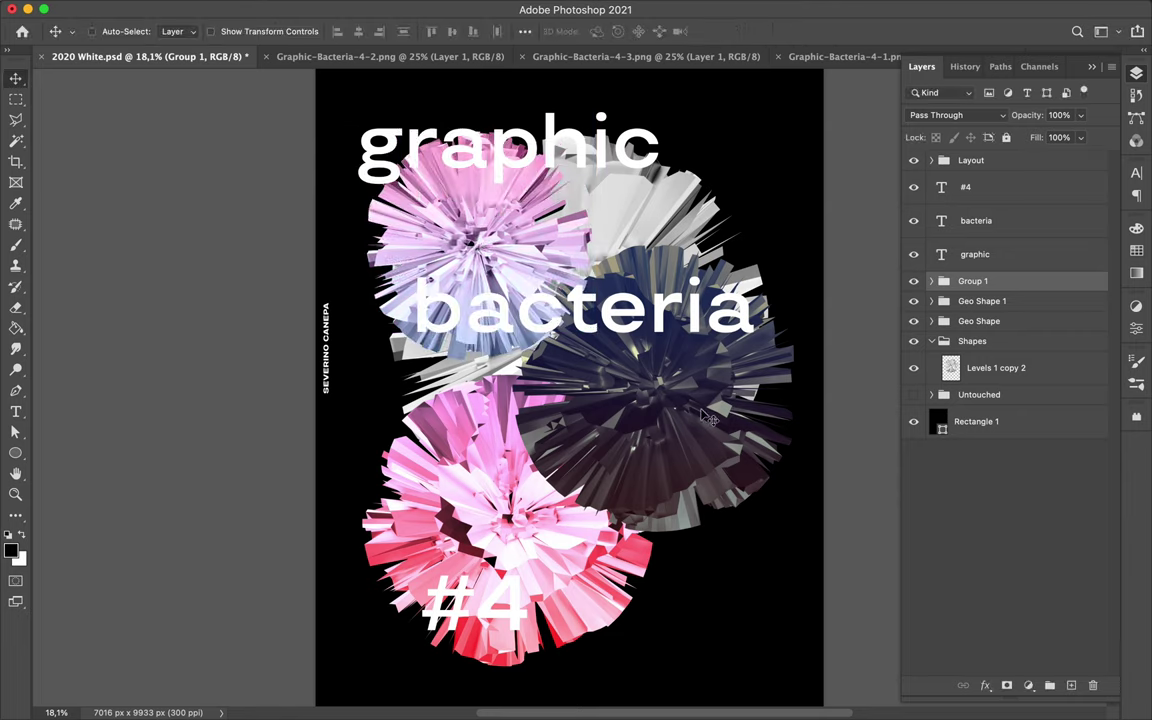
{"action": "left_click", "coordinate": [953, 62]}
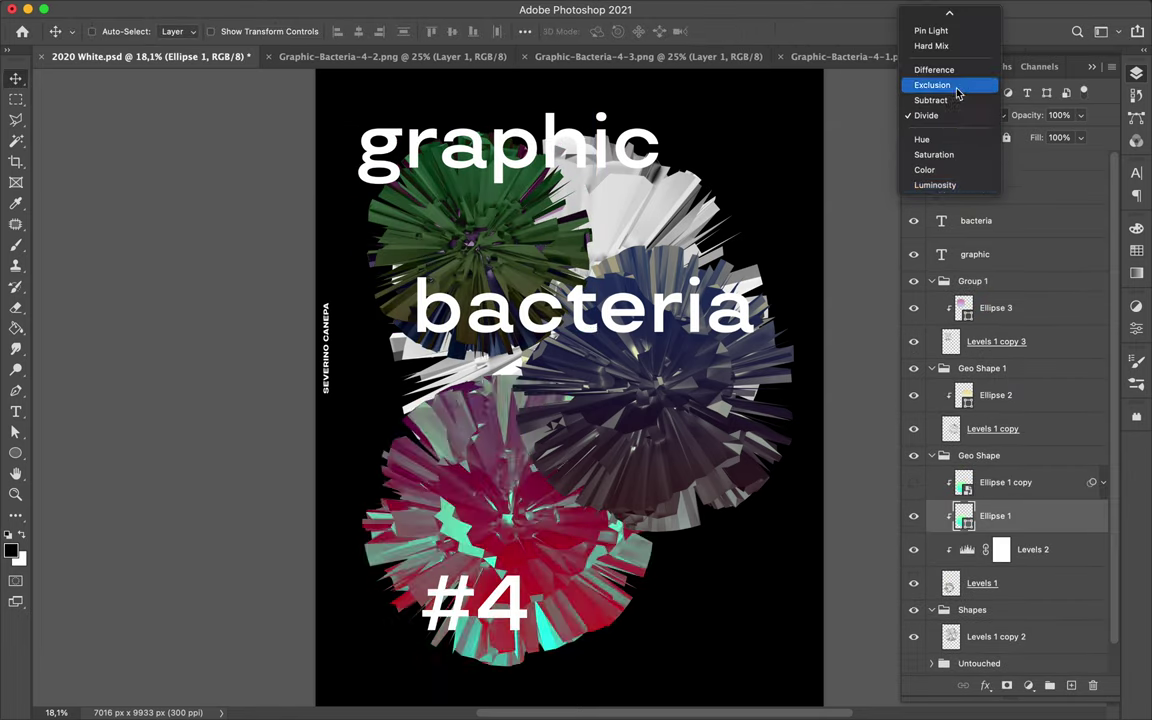
{"action": "double_click", "coordinate": [1038, 227]}
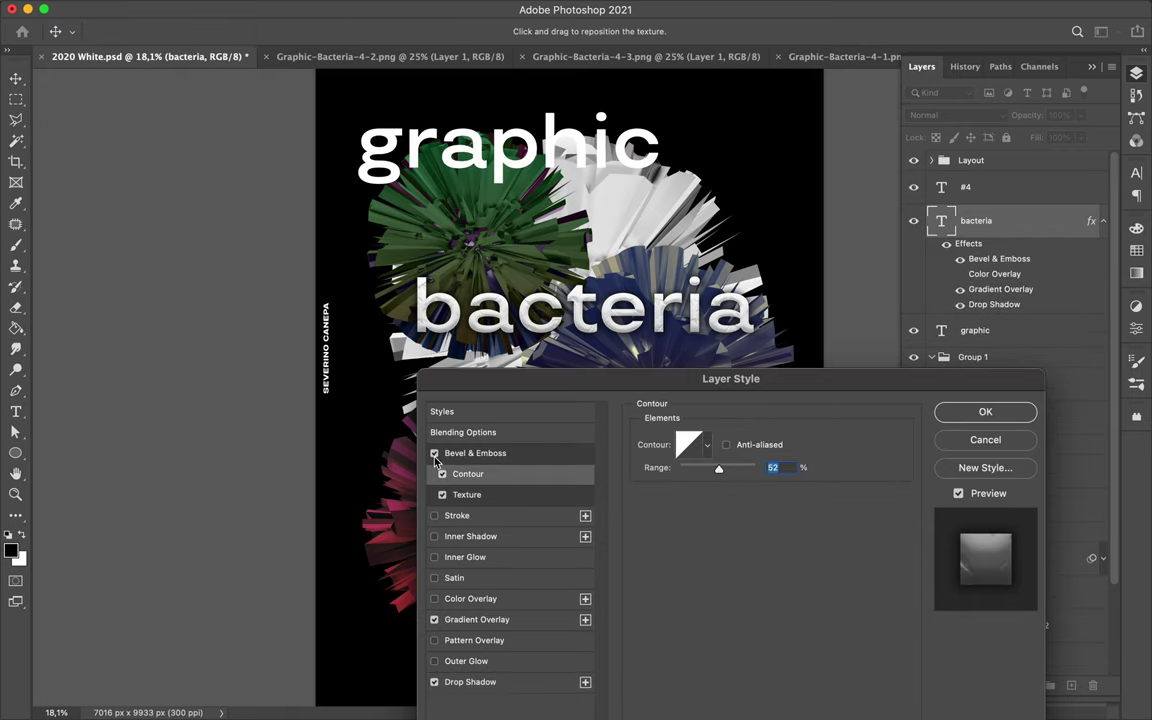
Turn on the bacteria text's Stroke effect and adjust its blend mode.
{"action": "left_click", "coordinate": [512, 515]}
{"action": "left_click", "coordinate": [715, 473]}
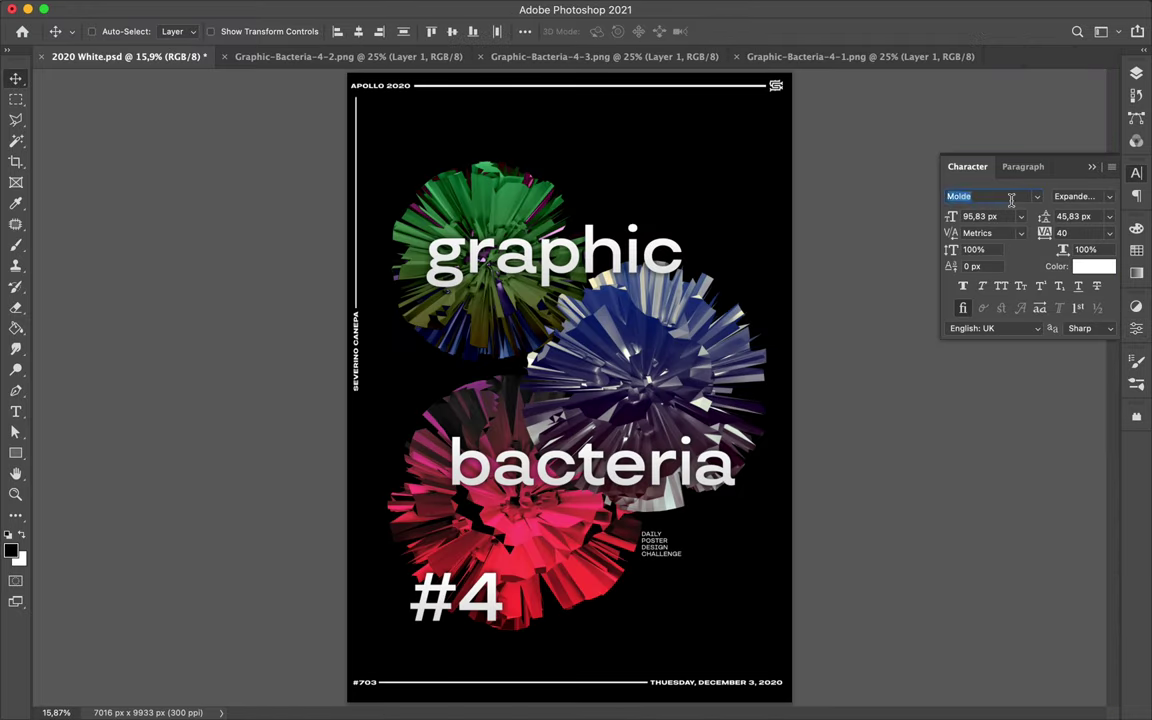
Set the titles in TT Travels Medium and commit the resized top and bottom bars.
{"action": "left_click", "coordinate": [868, 374]}
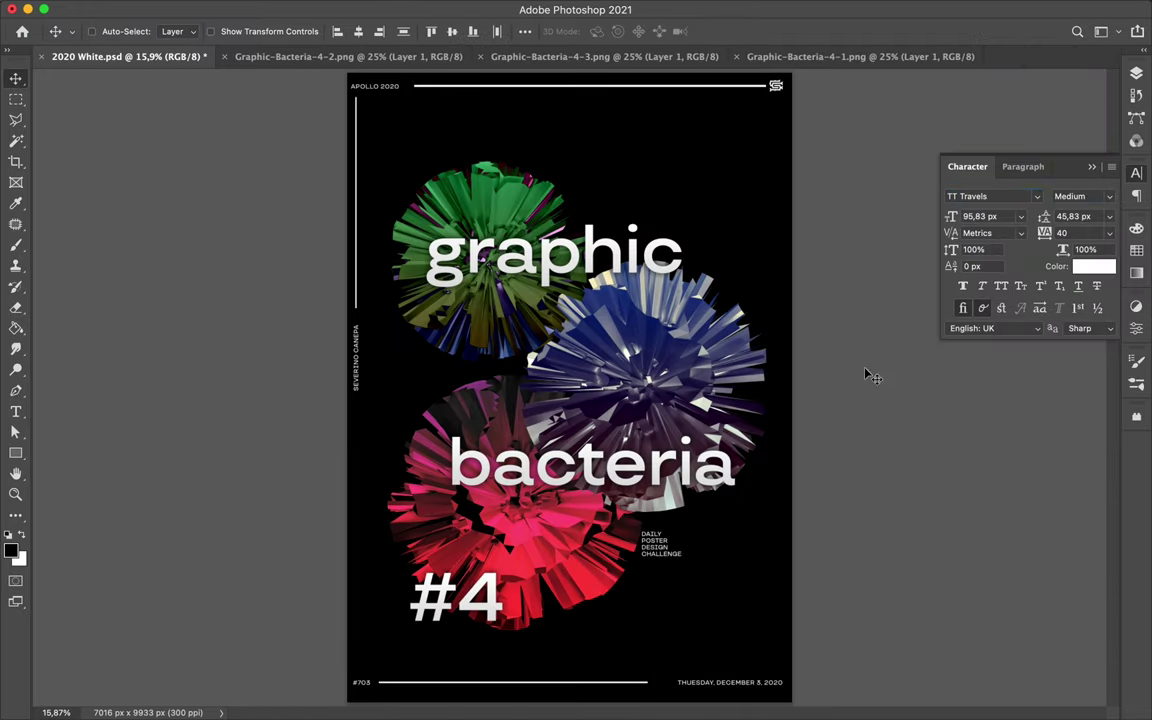
{"action": "scroll", "coordinate": [406, 86], "scroll_direction": "up", "scroll_amount": 3}
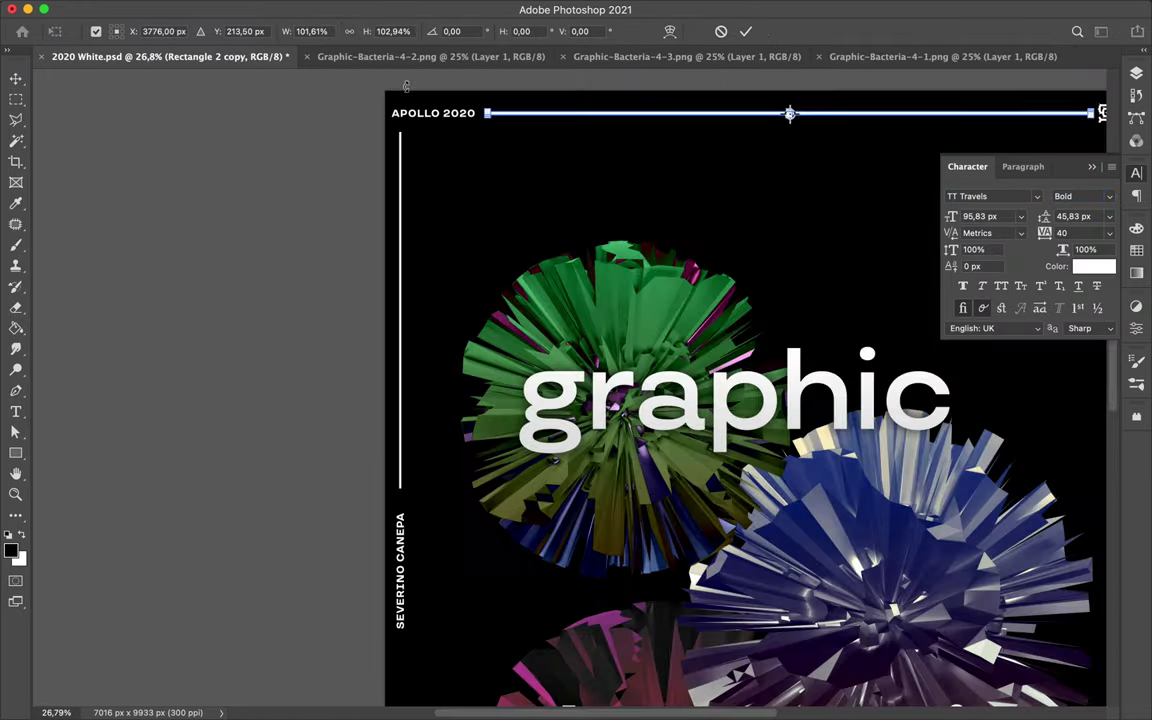
{"action": "key", "text": "Return"}
{"action": "scroll", "coordinate": [537, 487], "scroll_direction": "down", "scroll_amount": 2}
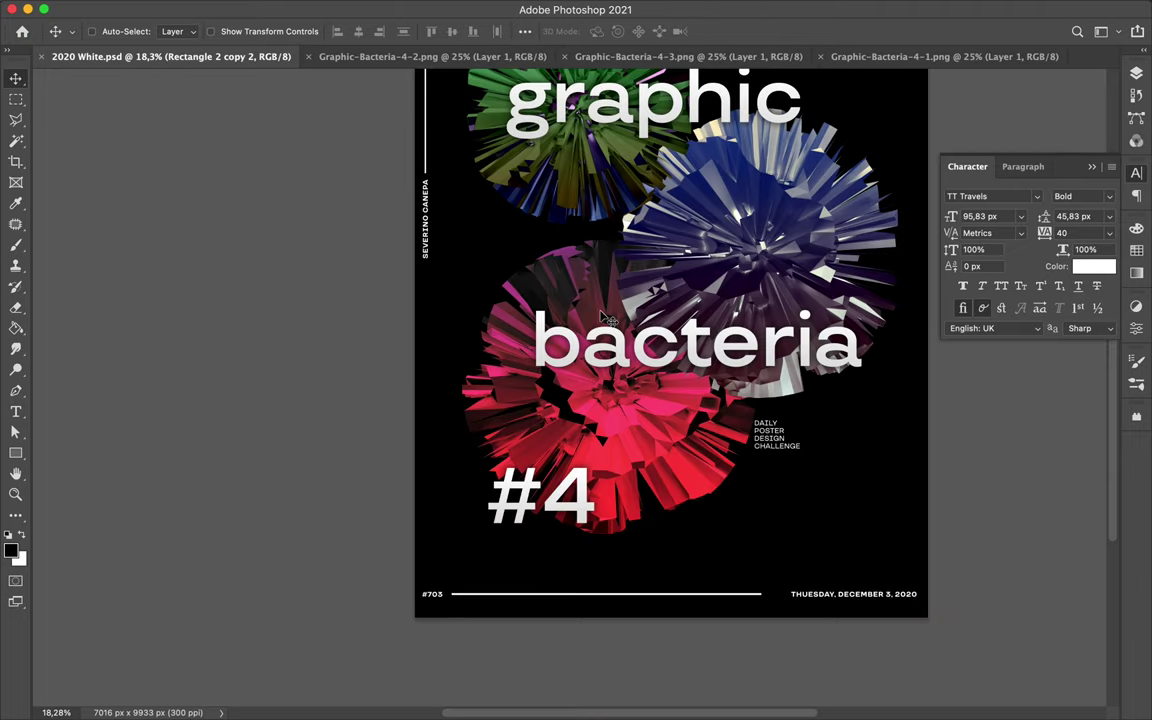
{"action": "key", "text": "Return"}
{"action": "scroll", "coordinate": [573, 669], "scroll_direction": "up", "scroll_amount": 2}
{"action": "key", "text": "Return"}
{"action": "scroll", "coordinate": [644, 549], "scroll_direction": "down", "scroll_amount": 1}
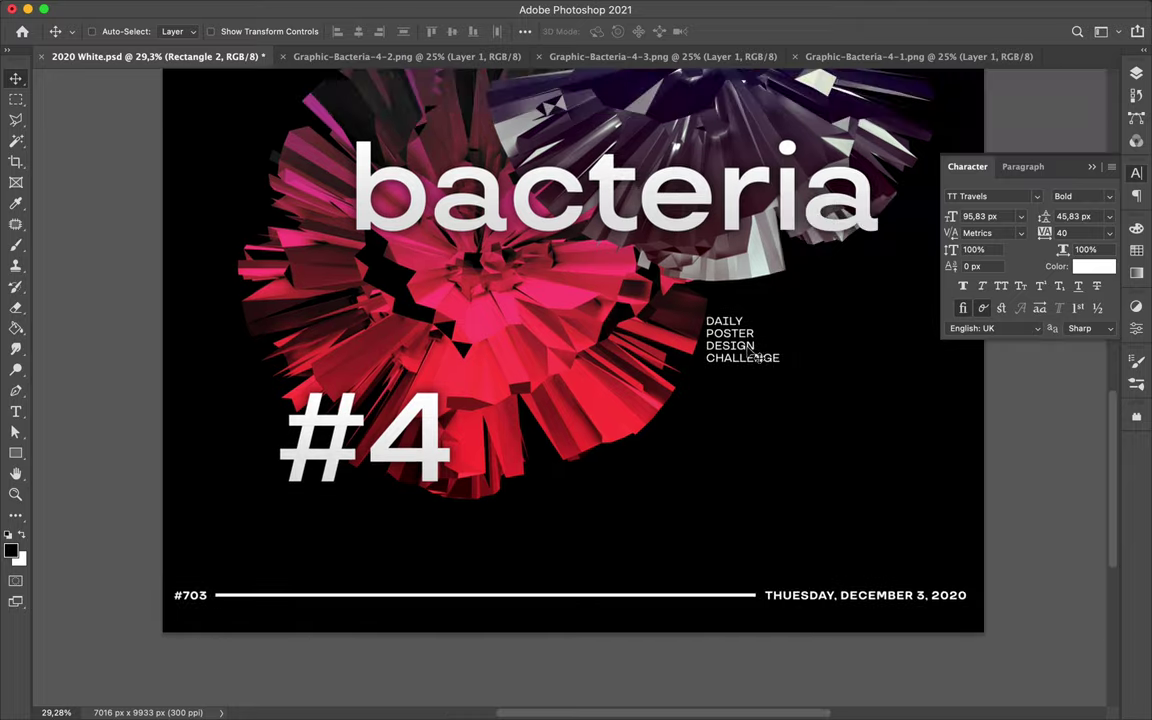
{"action": "scroll", "coordinate": [784, 355], "scroll_direction": "down", "scroll_amount": 2}
Select Layer 4, adjust brush size and hardness, and create a new layer.
{"action": "left_click", "coordinate": [1136, 73]}
{"action": "left_click", "coordinate": [1063, 400]}
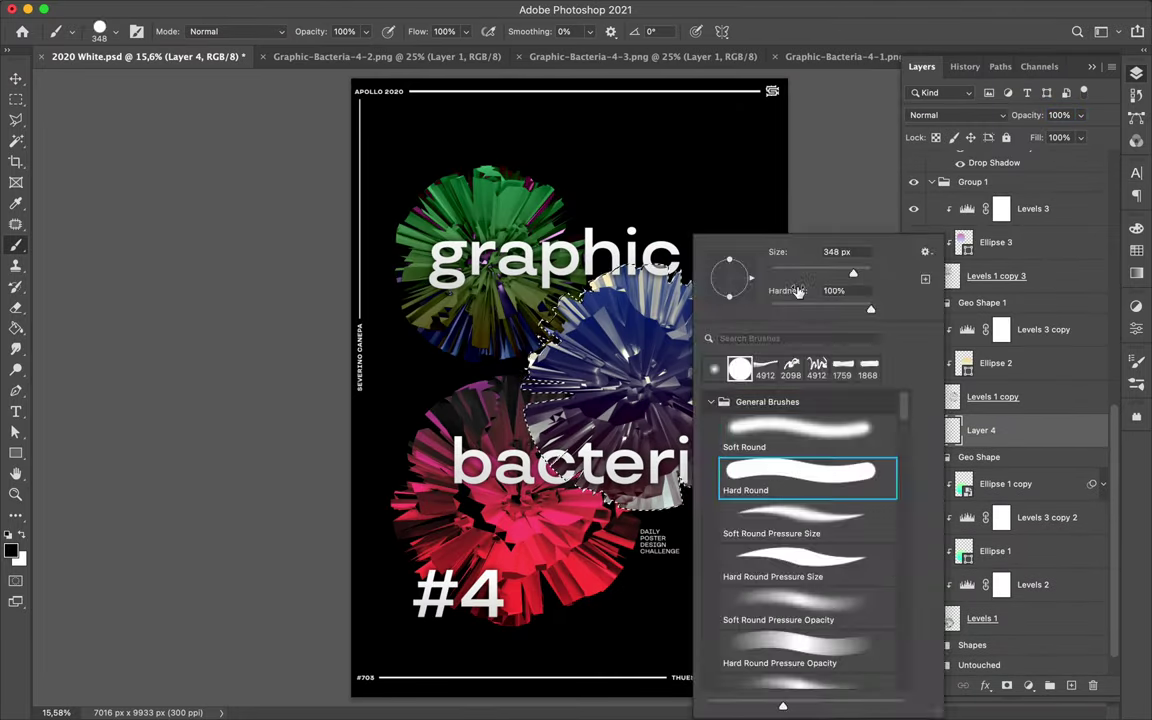
{"action": "key", "text": "ctrl+shift+alt+e"}
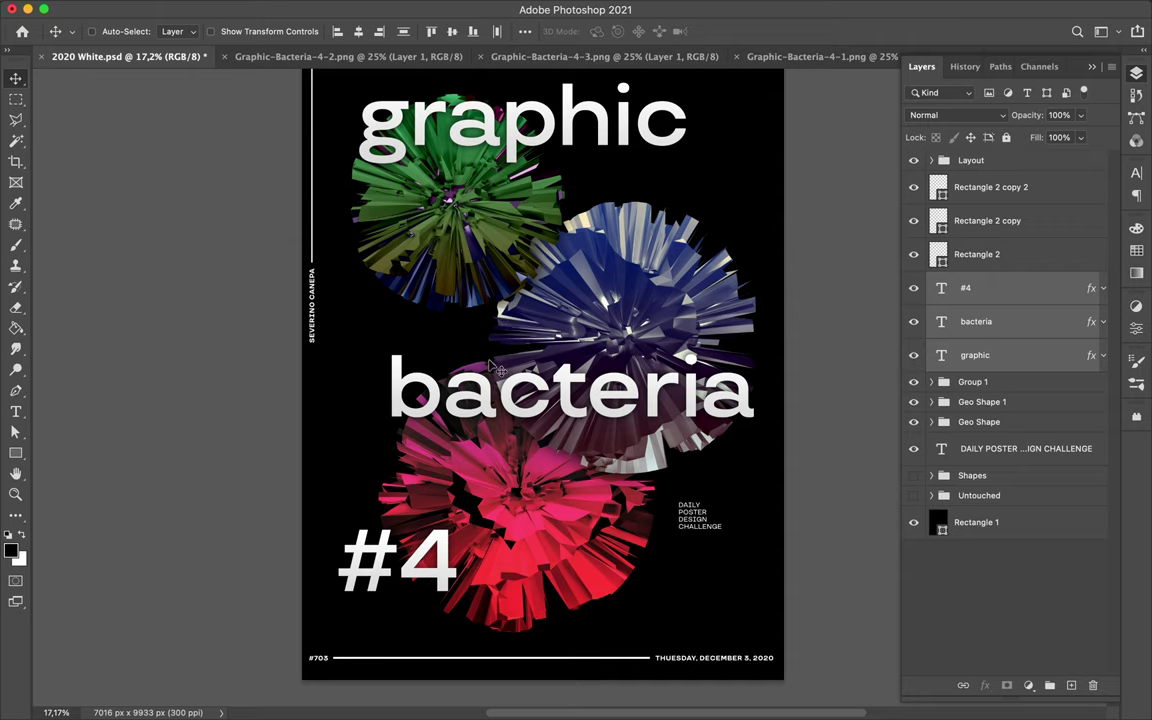
Move the green sphere toward the centre, and move the blue sphere up-left and enlarge it.
{"action": "left_click_drag", "start_coordinate": [975, 355], "coordinate": [990, 418]}
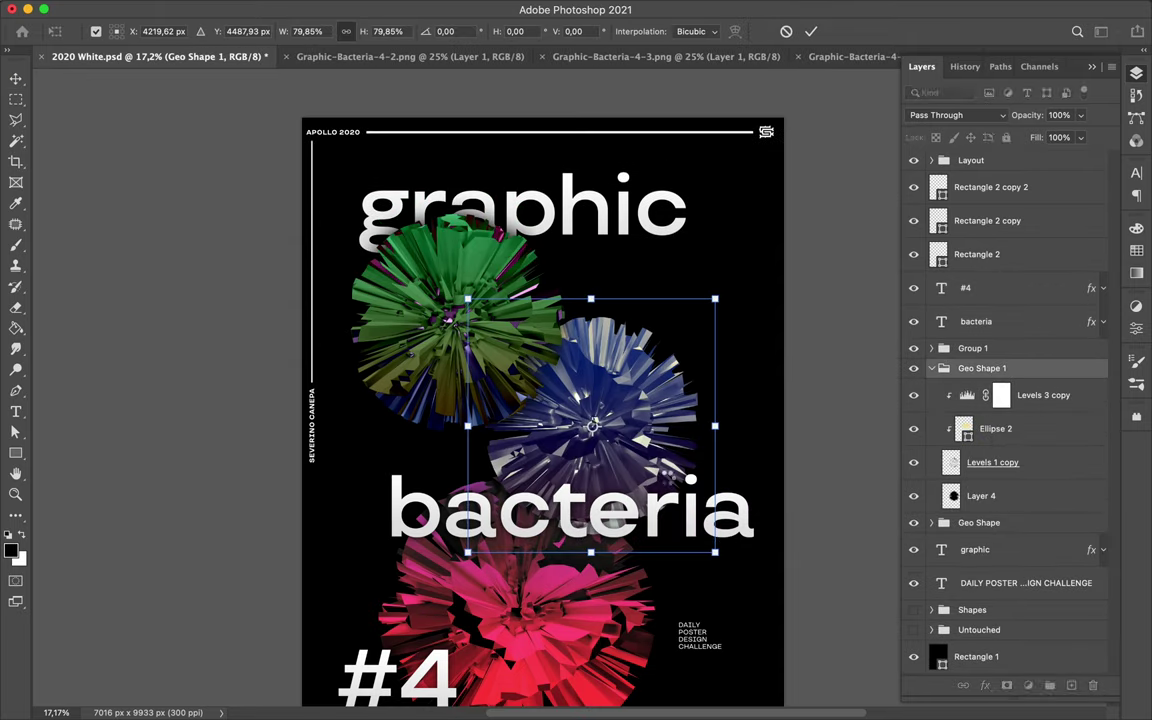
{"action": "left_click_drag", "start_coordinate": [518, 355], "coordinate": [632, 440]}
{"action": "left_click", "coordinate": [982, 502]}
{"action": "key", "text": "ctrl+t"}
{"action": "left_click_drag", "start_coordinate": [533, 386], "coordinate": [424, 328]}
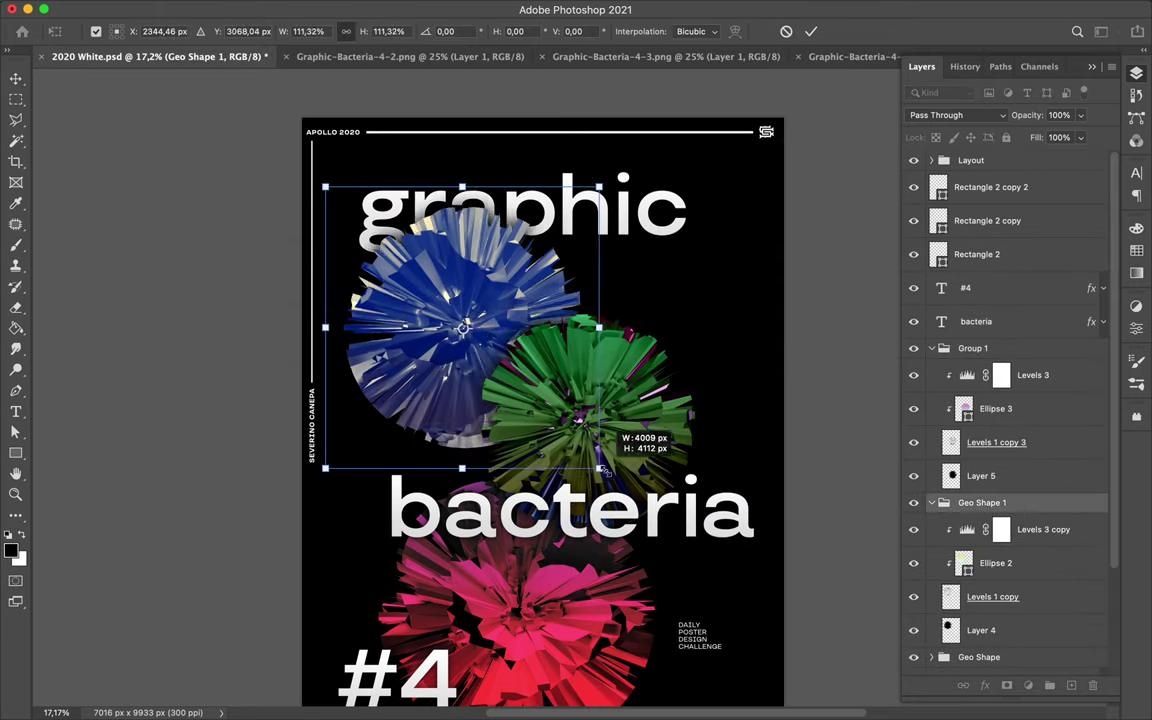
{"action": "left_click_drag", "start_coordinate": [321, 476], "coordinate": [283, 540]}
{"action": "left_click_drag", "start_coordinate": [398, 373], "coordinate": [463, 395]}
{"action": "key", "text": "Return"}
Stack bacteria under graphic, move #4 to the middle, and set the titles to Medium, enlarged.
{"action": "left_click_drag", "start_coordinate": [975, 321], "coordinate": [980, 645]}
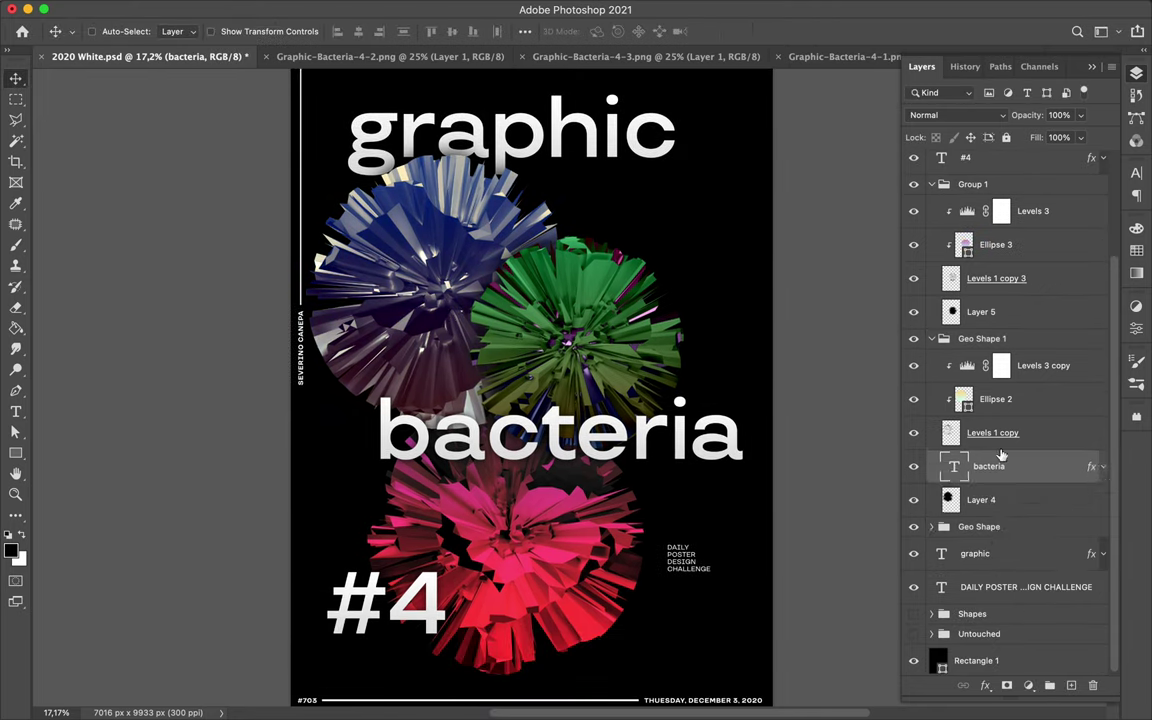
{"action": "mouse_move", "coordinate": [716, 450]}
{"action": "left_mouse_down"}
{"action": "mouse_move", "coordinate": [683, 452]}
{"action": "mouse_move", "coordinate": [715, 242]}
{"action": "left_mouse_up"}
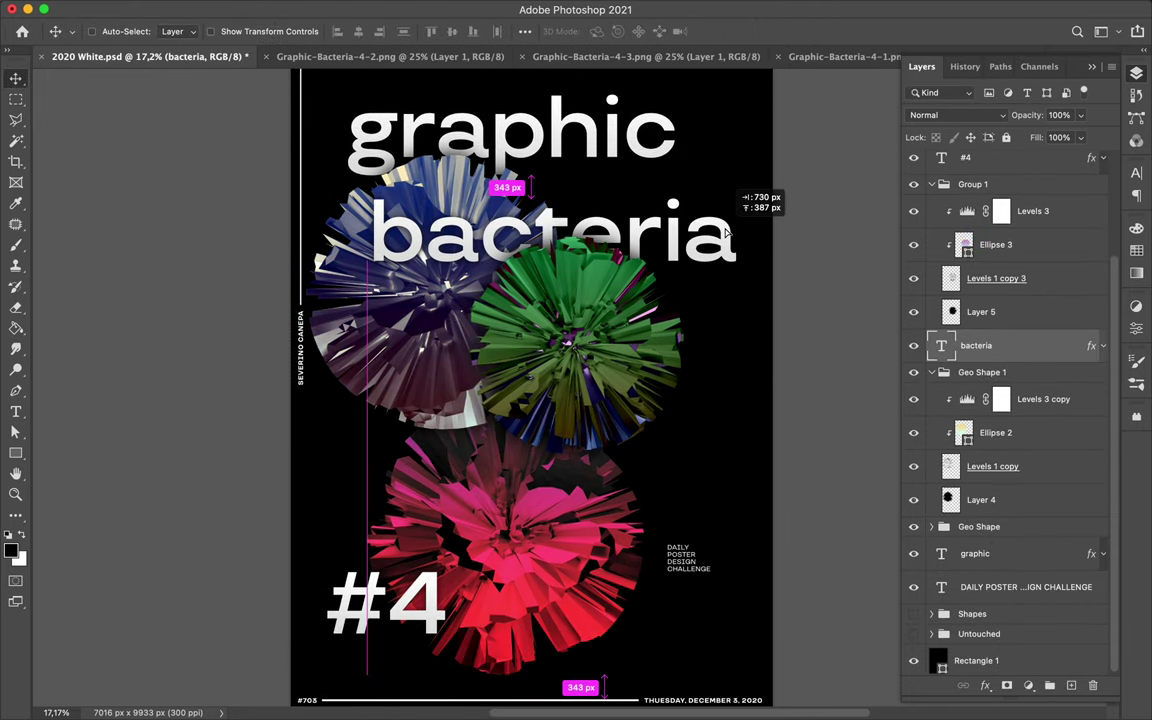
{"action": "left_click_drag", "start_coordinate": [965, 157], "coordinate": [975, 378]}
{"action": "scroll", "coordinate": [690, 505], "scroll_direction": "down", "scroll_amount": 2}
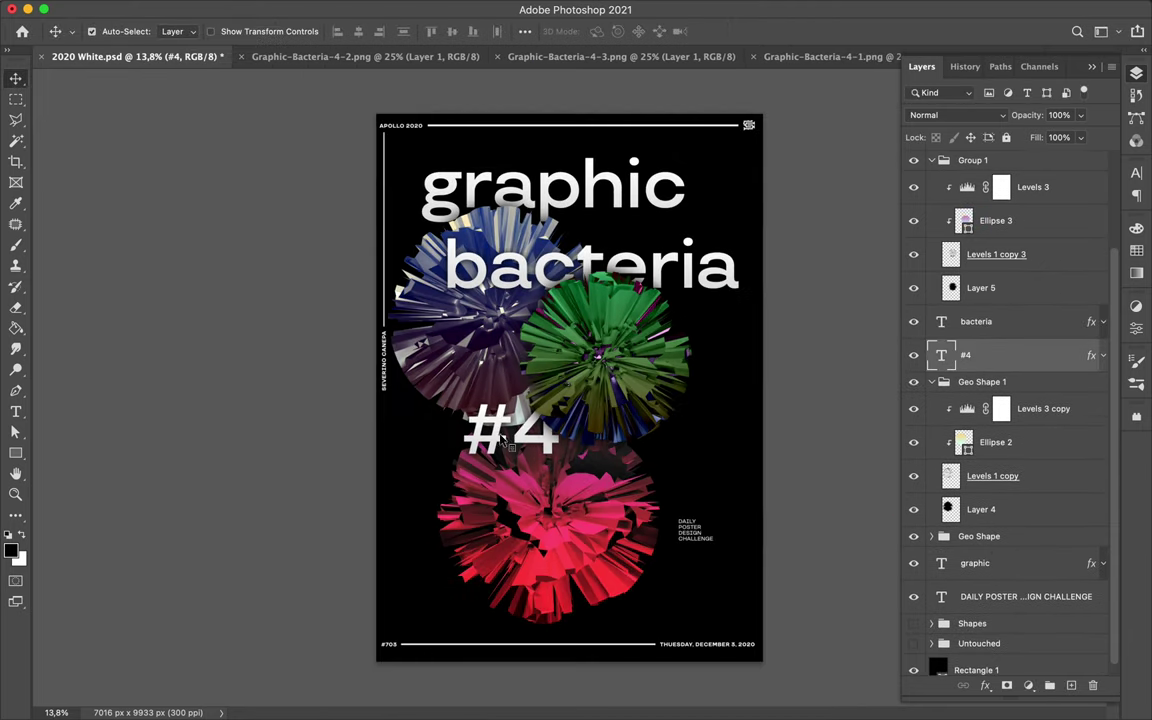
{"action": "left_click", "coordinate": [1136, 172]}
{"action": "left_click", "coordinate": [1080, 196]}
{"action": "left_click", "coordinate": [1067, 283]}
{"action": "key", "text": "ctrl+t"}
{"action": "key", "text": "Return"}
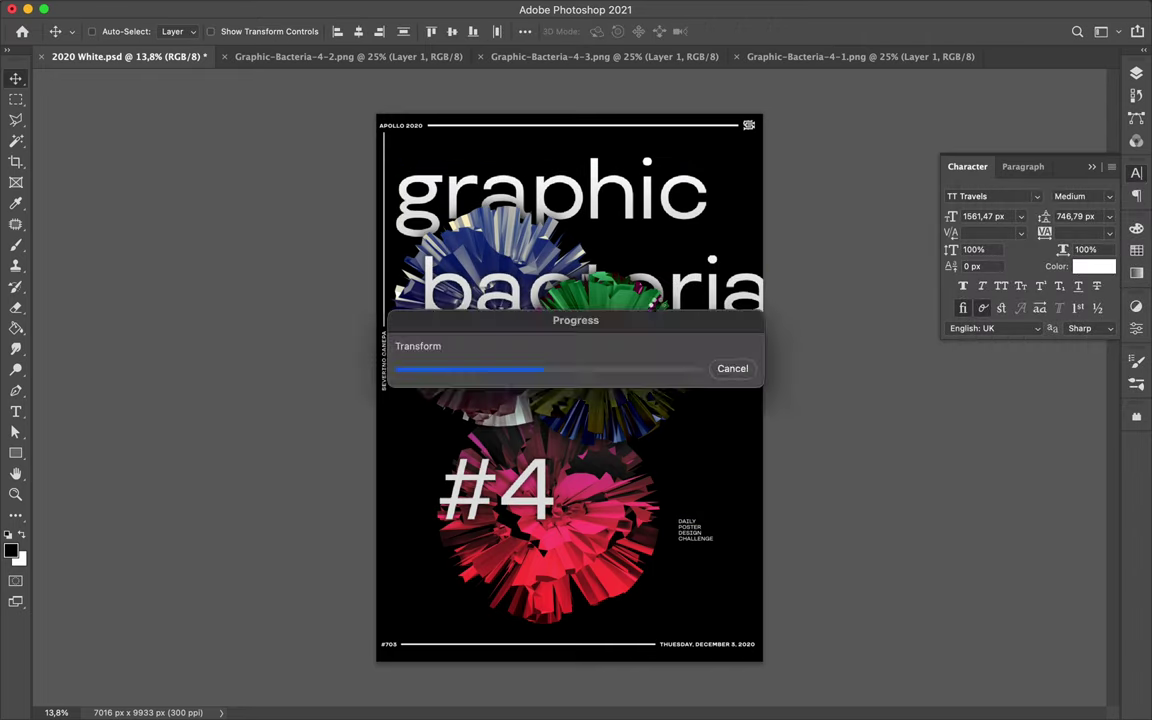
Shift both sphere groups down-right, then nudge the blue sphere group slightly left.
{"action": "left_click", "coordinate": [1136, 73]}
{"action": "left_click", "coordinate": [979, 388], "text": "shift"}
{"action": "left_click_drag", "start_coordinate": [612, 318], "coordinate": [660, 364]}
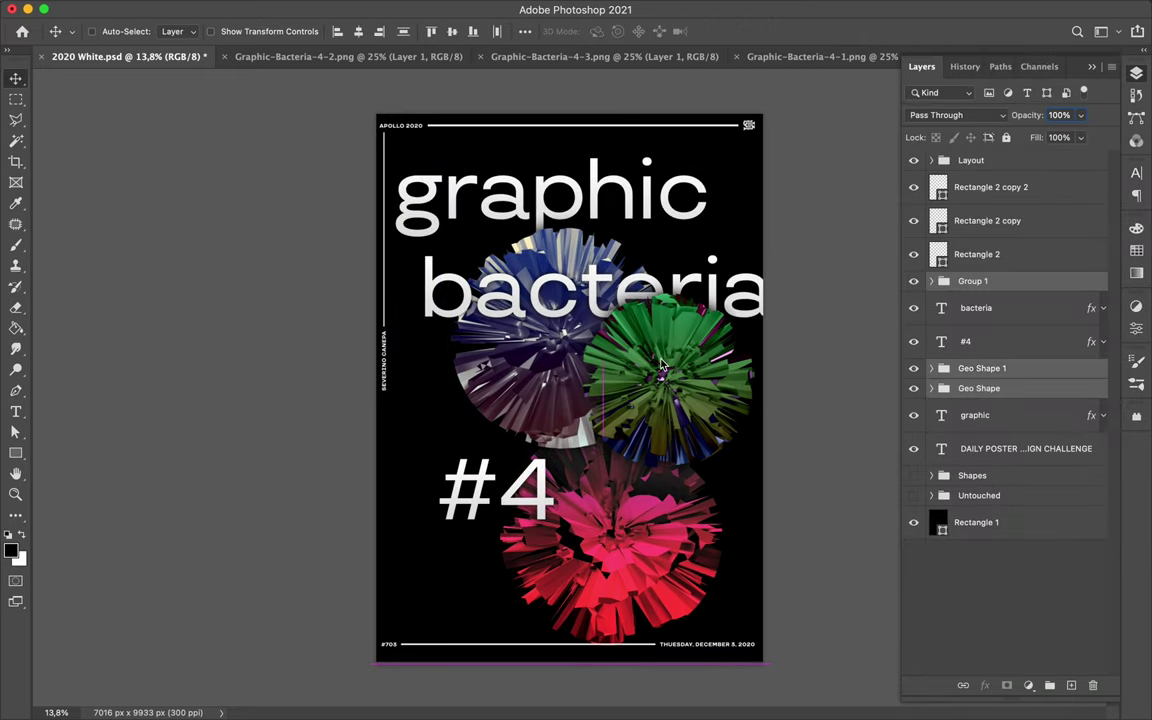
{"action": "left_click", "coordinate": [660, 364], "text": "ctrl"}
{"action": "key", "text": "ctrl+t"}
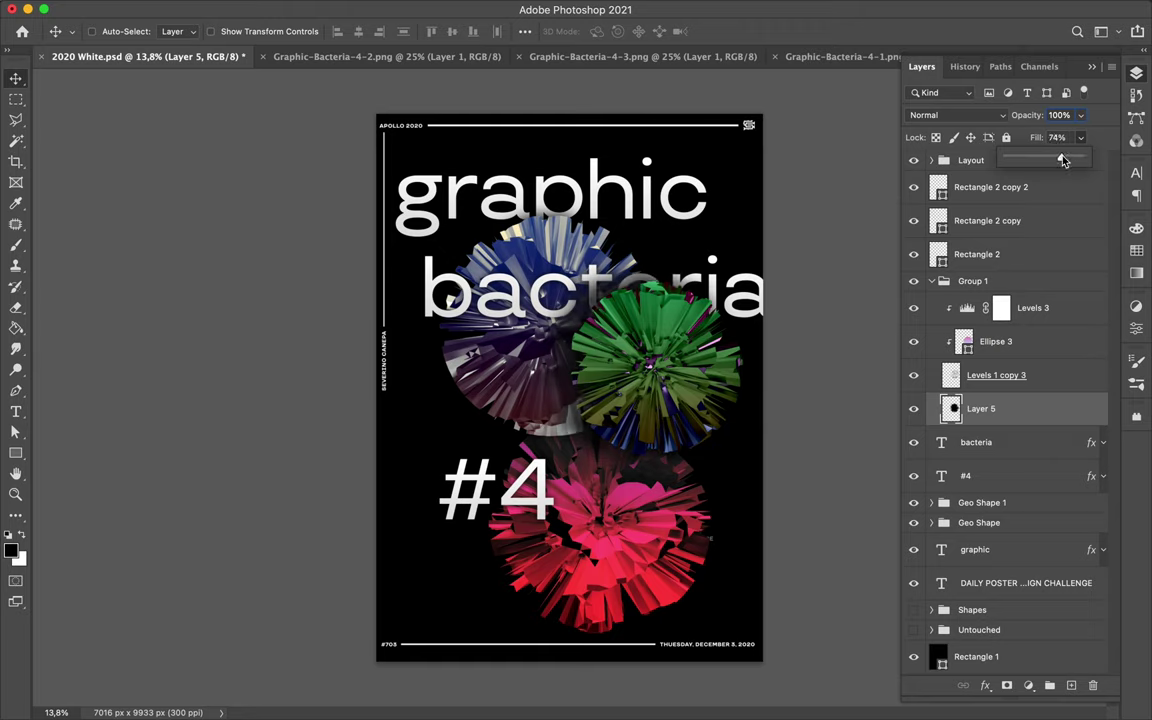
{"action": "left_click", "coordinate": [957, 115]}
{"action": "left_click_drag", "start_coordinate": [490, 325], "coordinate": [455, 340]}
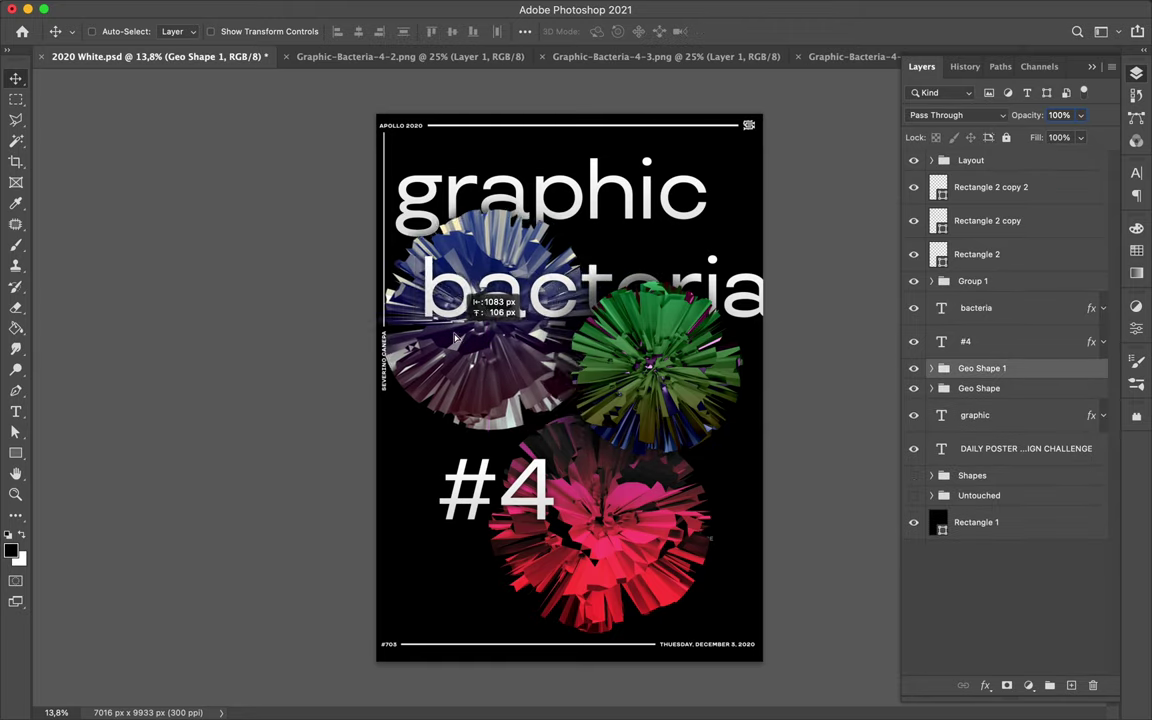
Begin editing the bacteria text layer in the character settings.
{"action": "double_click", "coordinate": [941, 308]}
{"action": "left_click", "coordinate": [1136, 172]}
{"action": "left_click", "coordinate": [990, 233]}
Apply -40 tracking to the bacteria text and move it upward.
{"action": "type", "text": "-40"}
{"action": "key", "text": "Return"}
{"action": "mouse_move", "coordinate": [569, 308]}
{"action": "left_mouse_down"}
{"action": "mouse_move", "coordinate": [569, 268]}
{"action": "mouse_move", "coordinate": [604, 288]}
{"action": "mouse_move", "coordinate": [728, 288]}
{"action": "left_mouse_up"}
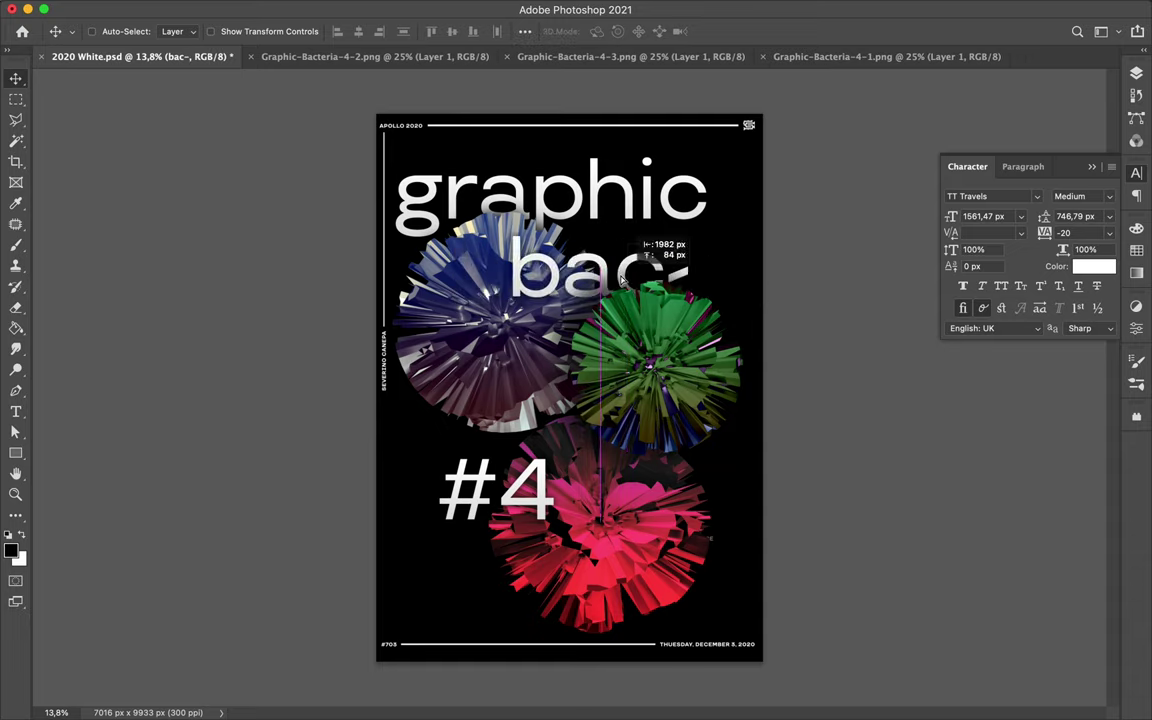
Retype the duplicated line as 'teria', change #4 to 'No.4', and move it down-right.
{"action": "double_click", "coordinate": [520, 345]}
{"action": "type", "text": "teria"}
{"action": "key", "text": "ctrl+Return"}
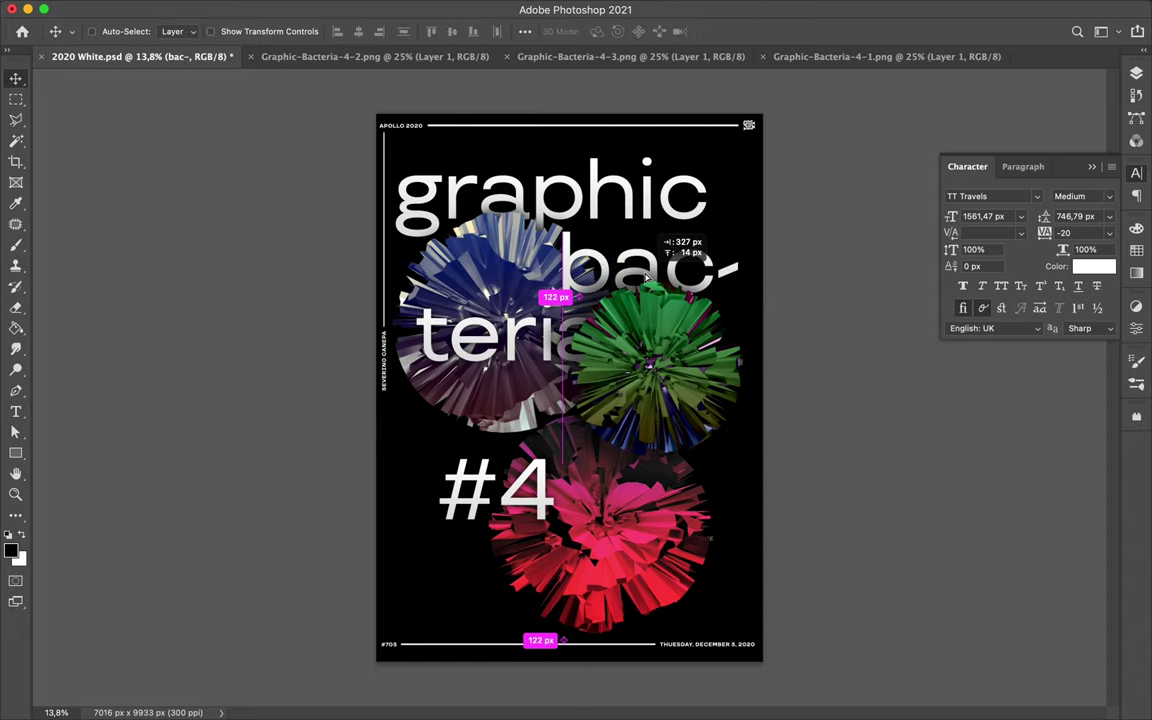
{"action": "left_click", "coordinate": [415, 483]}
{"action": "type", "text": "No."}
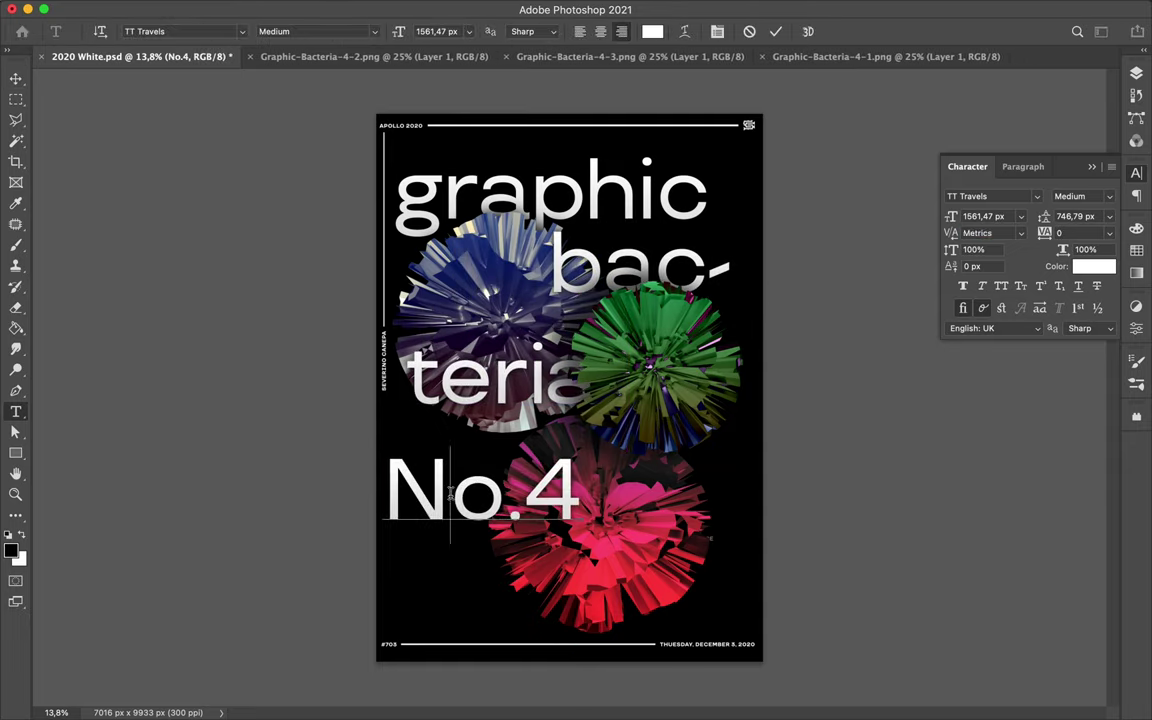
{"action": "left_click_drag", "start_coordinate": [490, 490], "coordinate": [507, 548]}
Duplicate the red sphere group, scale the copy down, and place it at upper right.
{"action": "left_click", "coordinate": [650, 370]}
{"action": "key", "text": "ctrl+t"}
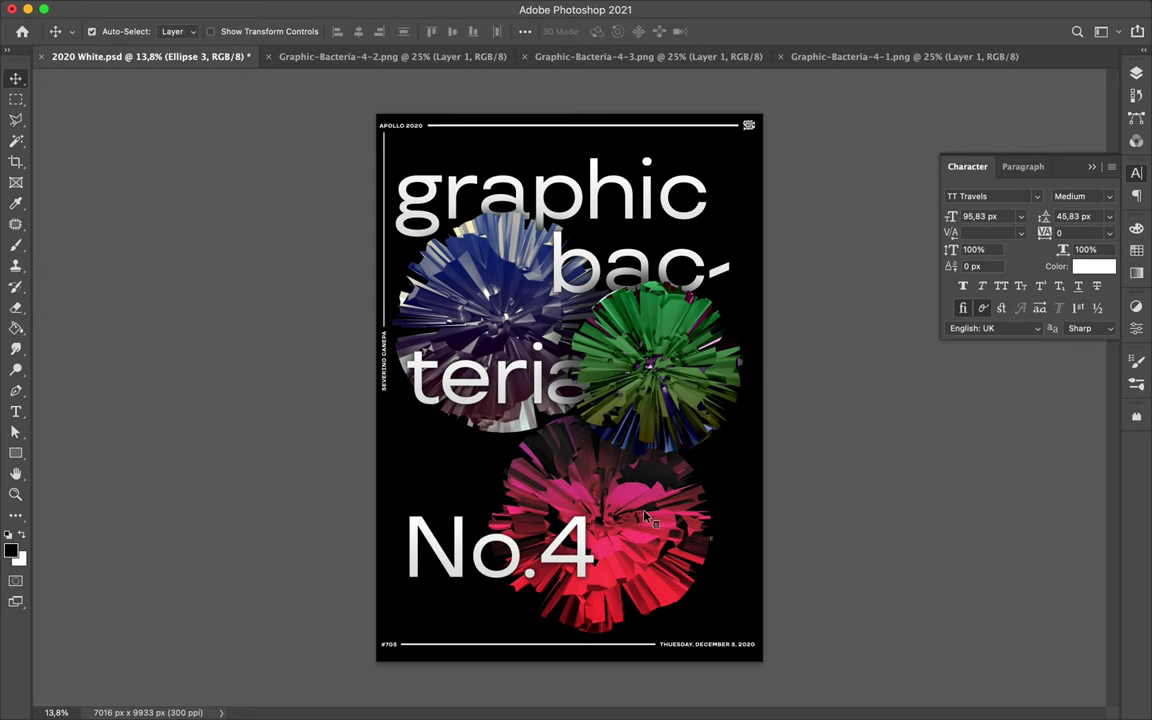
{"action": "left_click", "coordinate": [1136, 73]}
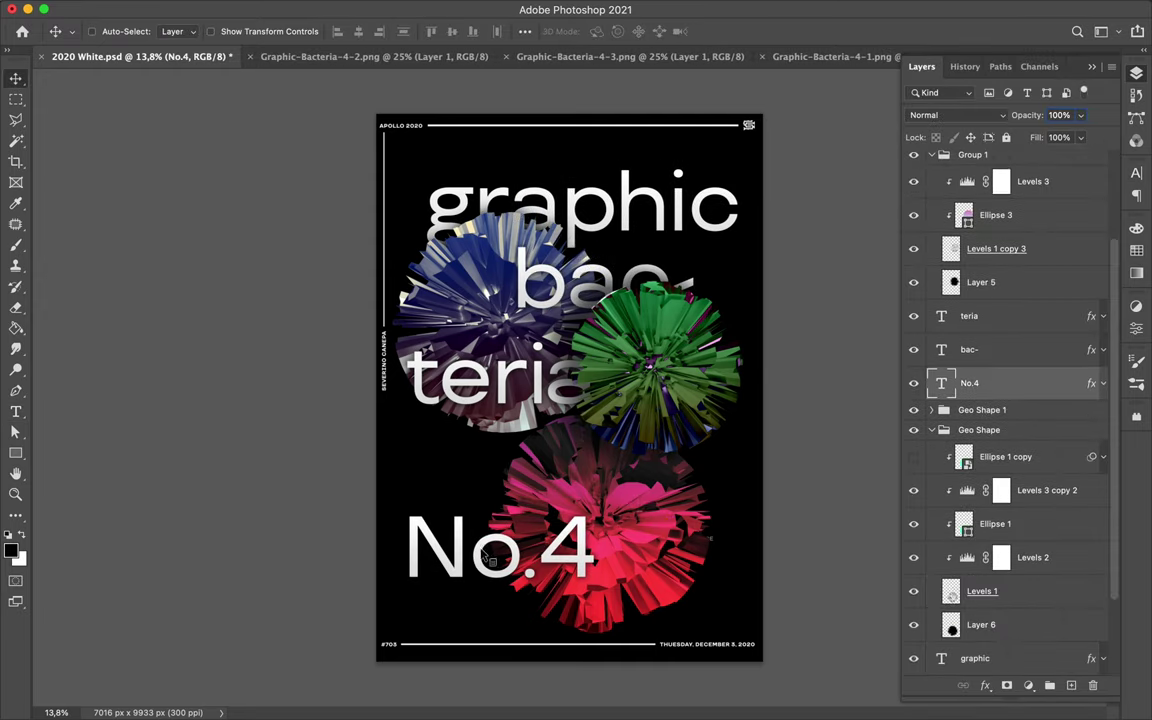
{"action": "key", "text": "ctrl+j"}
{"action": "mouse_move", "coordinate": [638, 409]}
{"action": "left_mouse_down"}
{"action": "mouse_move", "coordinate": [762, 100]}
{"action": "mouse_move", "coordinate": [615, 235]}
{"action": "left_mouse_up"}
{"action": "key", "text": "ctrl+t"}
{"action": "key", "text": "Return"}
{"action": "mouse_move", "coordinate": [570, 282]}
{"action": "left_mouse_down"}
{"action": "mouse_move", "coordinate": [735, 185]}
{"action": "mouse_move", "coordinate": [677, 172]}
{"action": "left_mouse_up"}
{"action": "key", "text": "ctrl+t"}
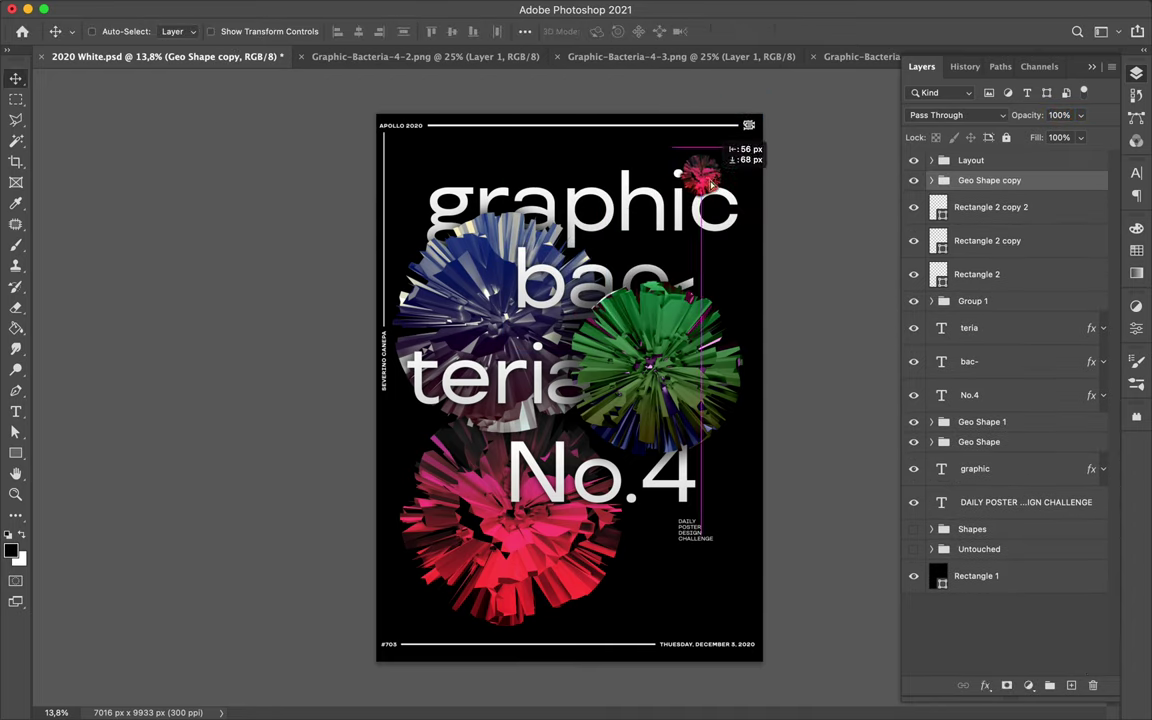
{"action": "key", "text": "ctrl+t"}
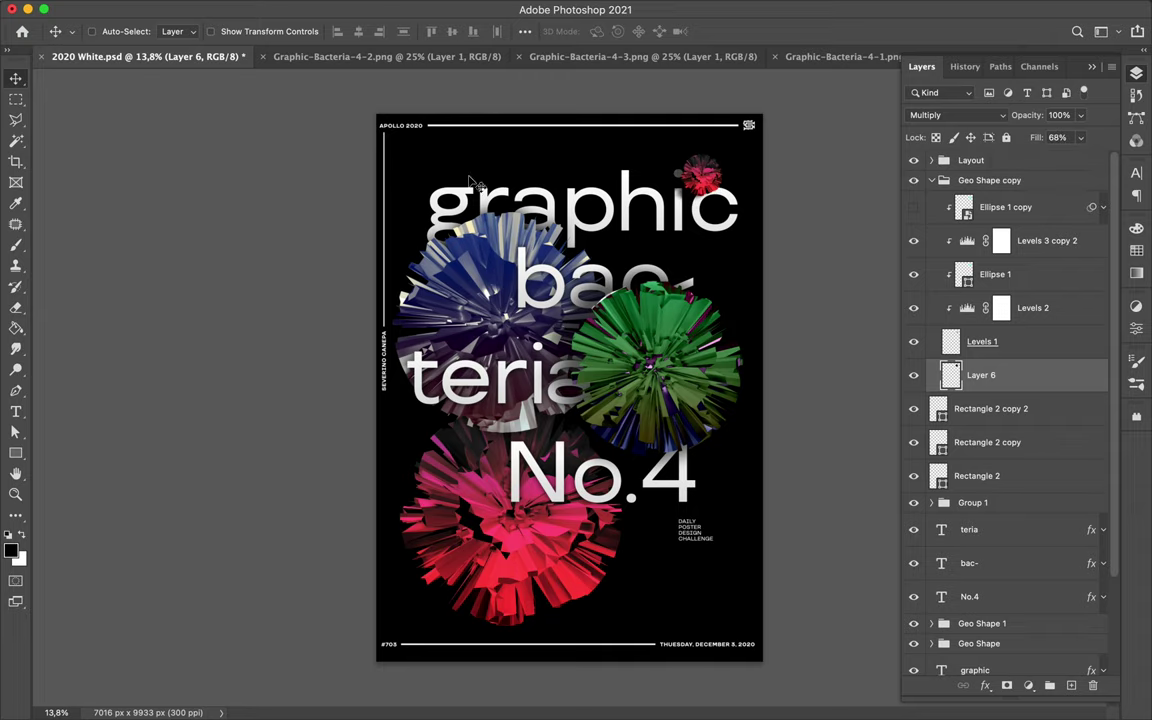
Check the green sphere's blend settings and save the poster.
{"action": "left_click", "coordinate": [476, 185], "text": "ctrl"}
{"action": "left_click", "coordinate": [624, 318], "text": "ctrl"}
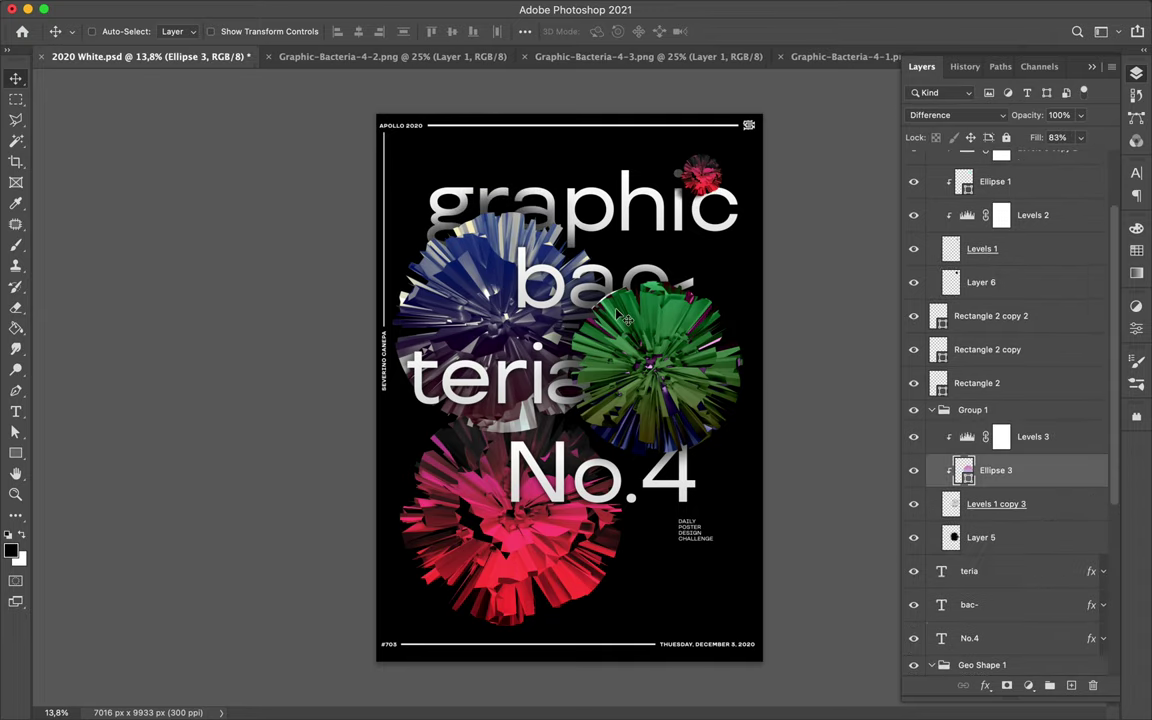
{"action": "key", "text": "ctrl+s"}
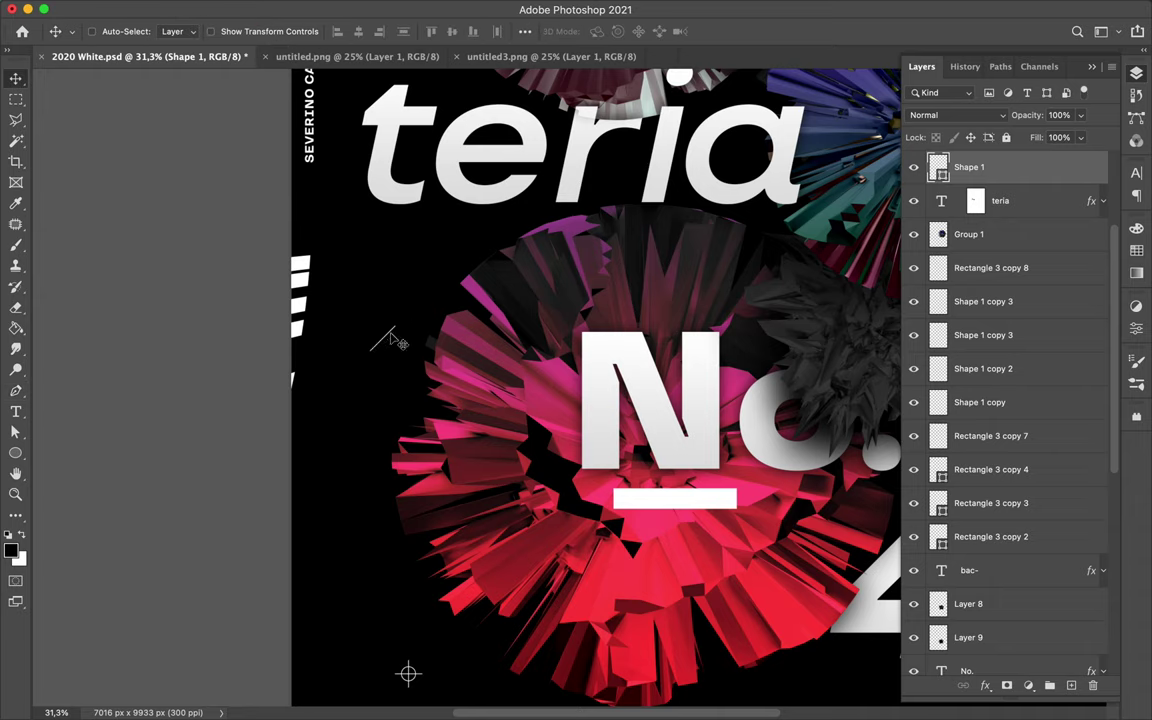
Group the diagonal stripe shapes, then duplicate, shift and reorder the stripe group copy.
{"action": "key", "text": "ctrl+g"}
{"action": "left_click_drag", "start_coordinate": [972, 252], "coordinate": [987, 272]}
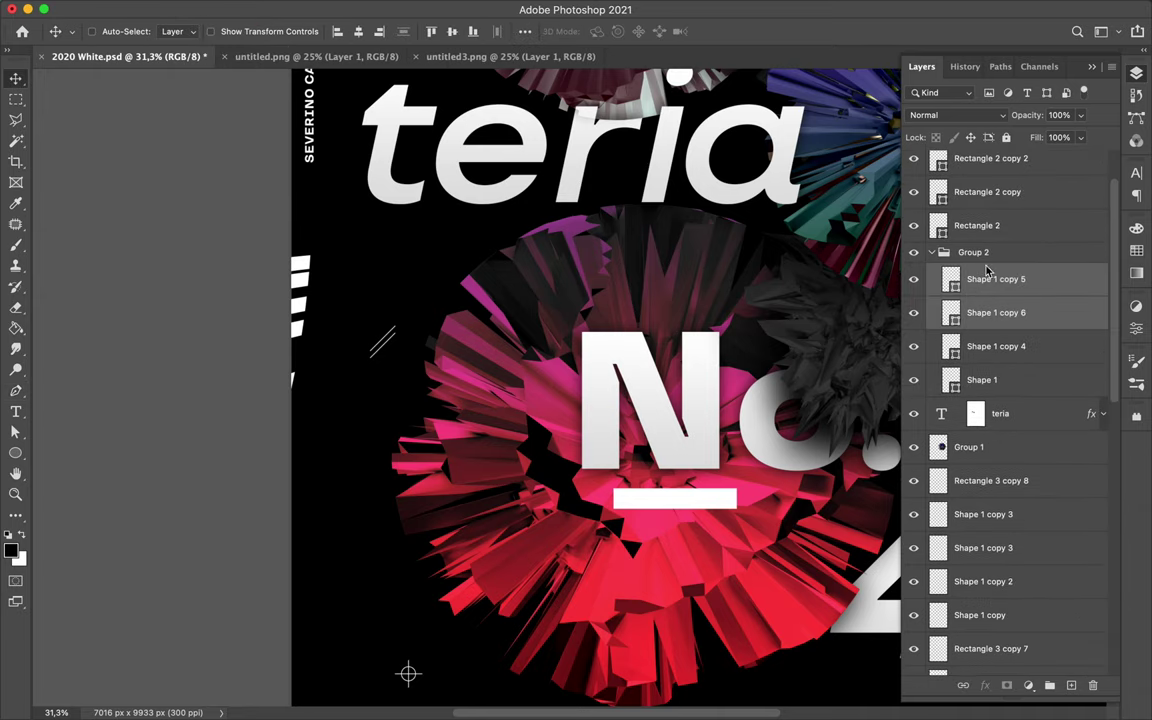
{"action": "left_click_drag", "start_coordinate": [383, 395], "coordinate": [386, 418]}
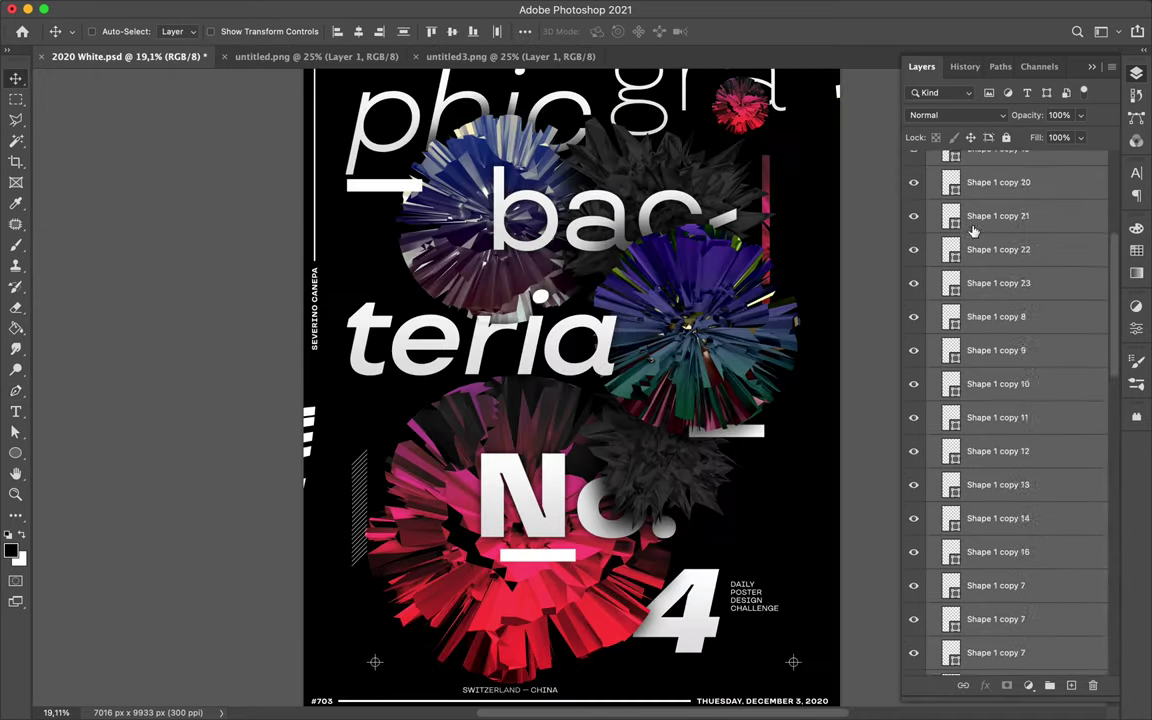
{"action": "left_click_drag", "start_coordinate": [973, 423], "coordinate": [983, 600]}
{"action": "key", "text": "ctrl+t"}
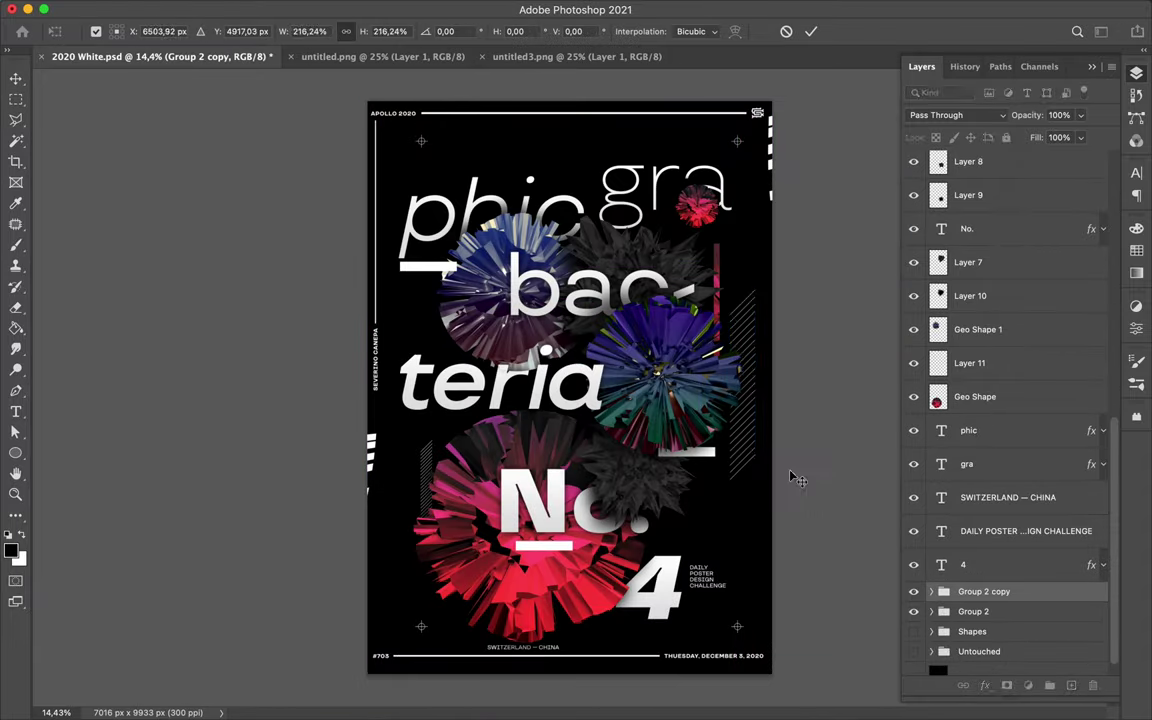
{"action": "key", "text": "ctrl+shift+g"}
{"action": "scroll", "coordinate": [1003, 404], "scroll_direction": "up", "scroll_amount": 5}
{"action": "scroll", "coordinate": [1003, 404], "scroll_direction": "down", "scroll_amount": 5}
{"action": "left_click", "coordinate": [330, 31]}
{"action": "key", "text": "ctrl+z"}
{"action": "scroll", "coordinate": [995, 400], "scroll_direction": "up", "scroll_amount": 5}
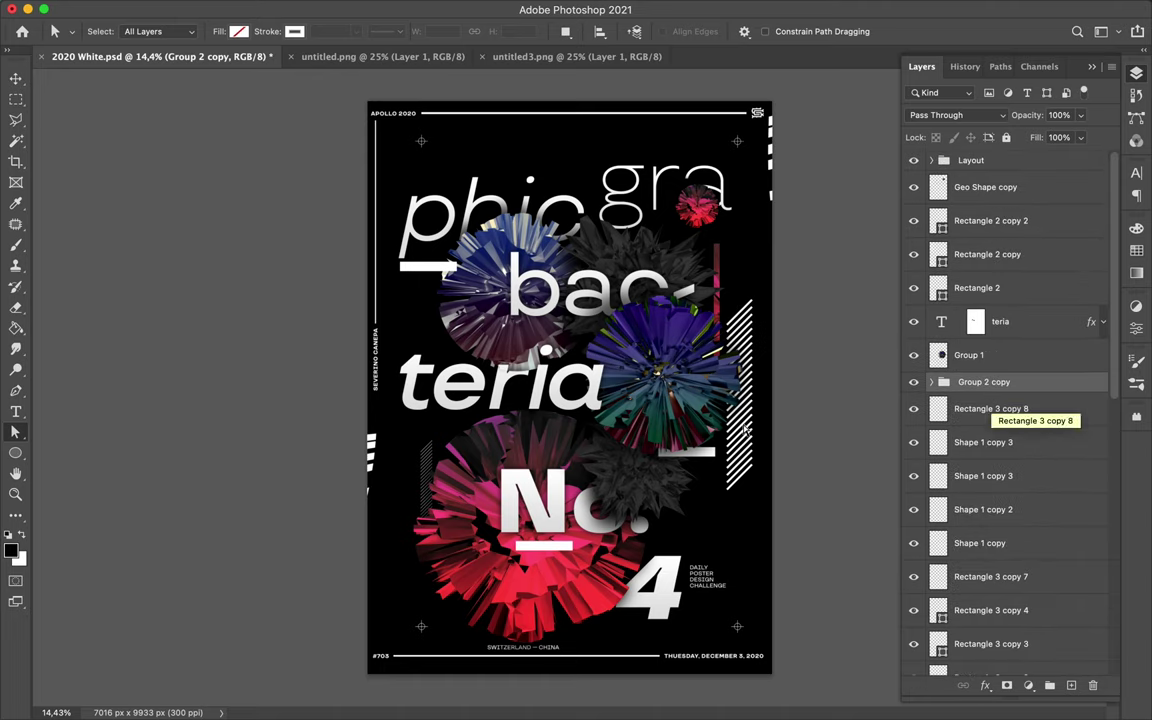
Draw a small white rectangle bar for the plus marks and adjust its layer.
{"action": "key", "text": "ctrl+plus"}
{"action": "key", "text": "u"}
{"action": "left_click_drag", "start_coordinate": [440, 166], "coordinate": [450, 200]}
{"action": "key", "text": "ctrl+t"}
{"action": "left_click", "coordinate": [1136, 73]}
{"action": "right_click", "coordinate": [960, 388]}
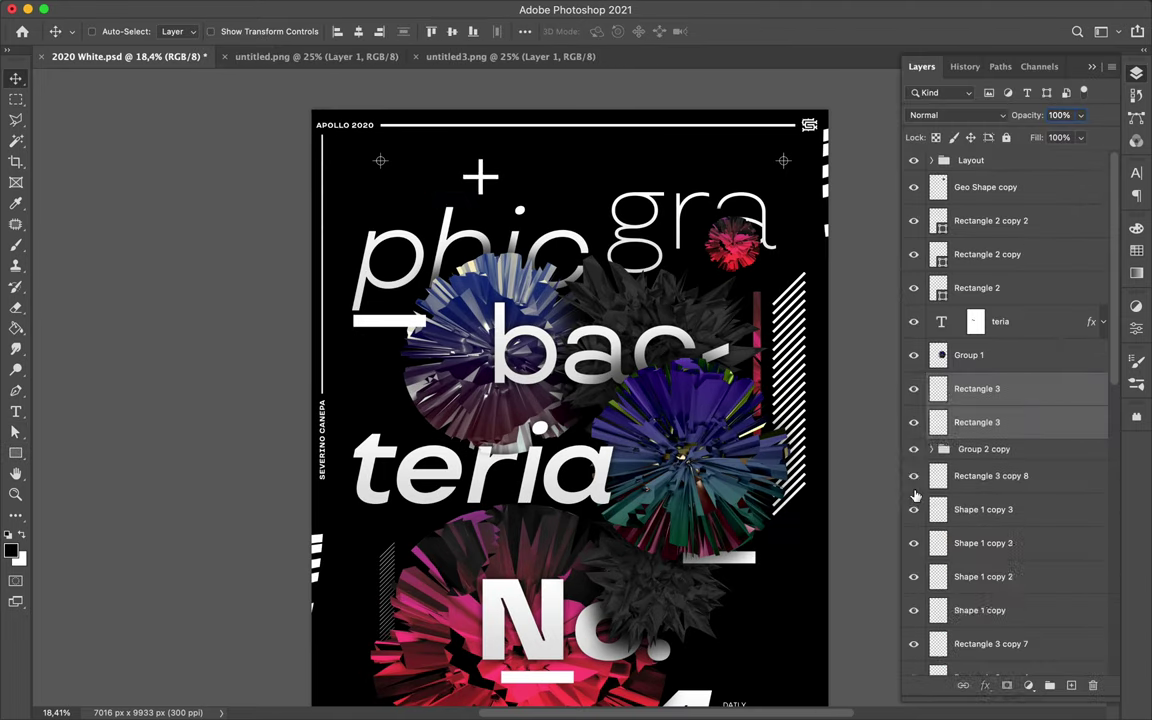
{"action": "left_click", "coordinate": [848, 653]}
{"action": "scroll", "coordinate": [400, 388], "scroll_direction": "down", "scroll_amount": 1}
{"action": "scroll", "coordinate": [1003, 432], "scroll_direction": "down", "scroll_amount": 10}
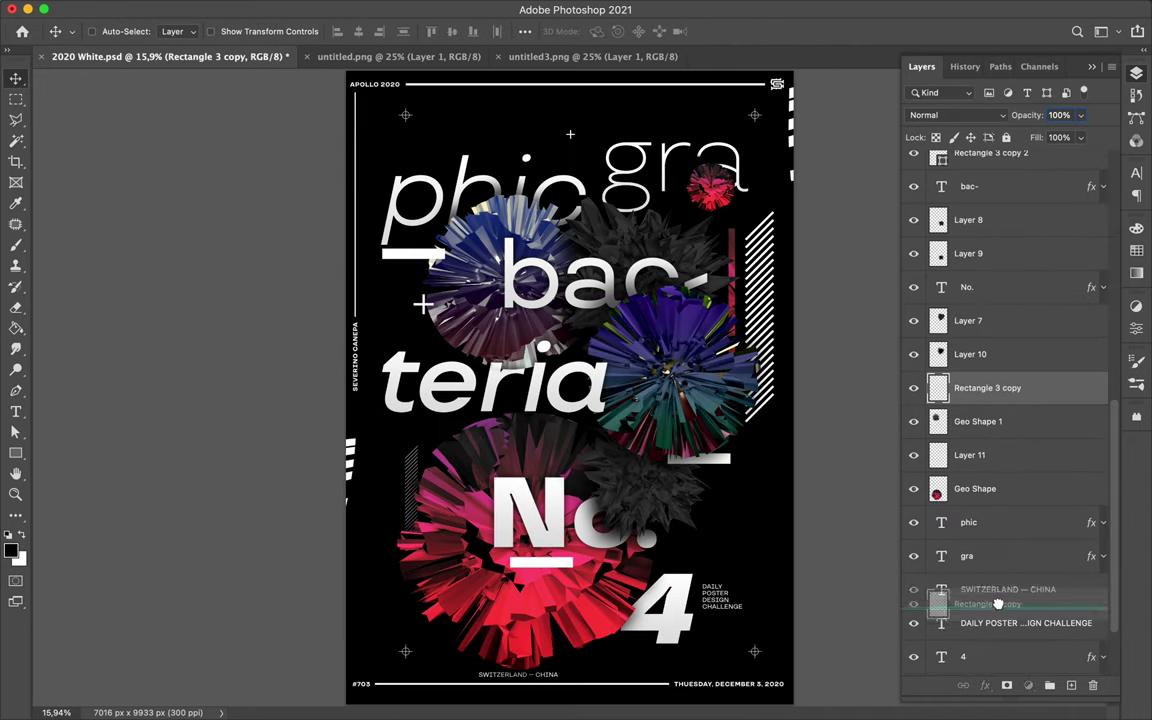
{"action": "left_click_drag", "start_coordinate": [420, 315], "coordinate": [722, 530]}
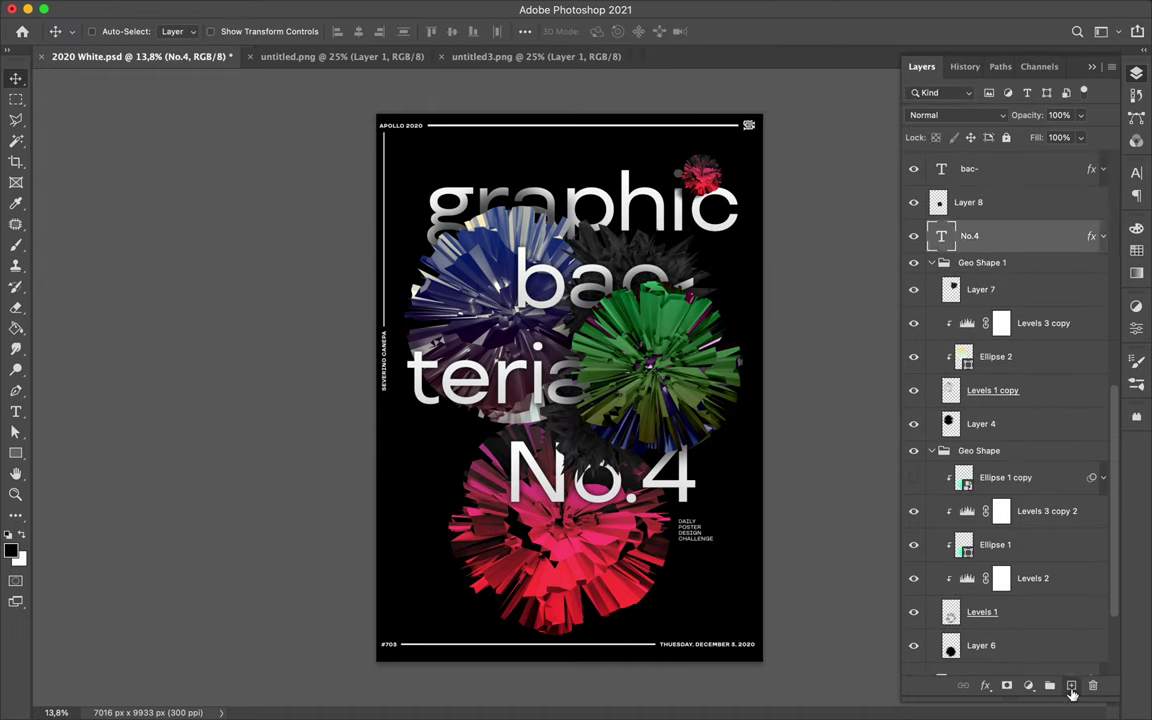
Add, reorder and link the grey sphere layers, and copy the caption to lower left.
{"action": "left_click", "coordinate": [1071, 686]}
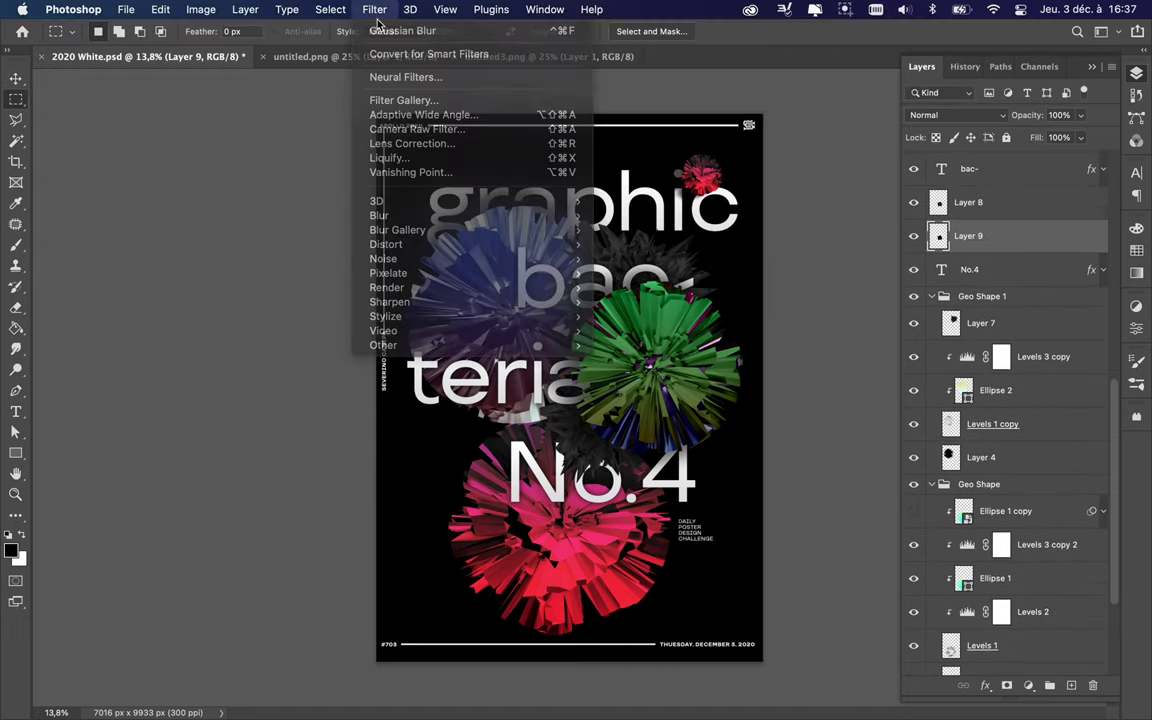
{"action": "left_click_drag", "start_coordinate": [980, 322], "coordinate": [998, 287]}
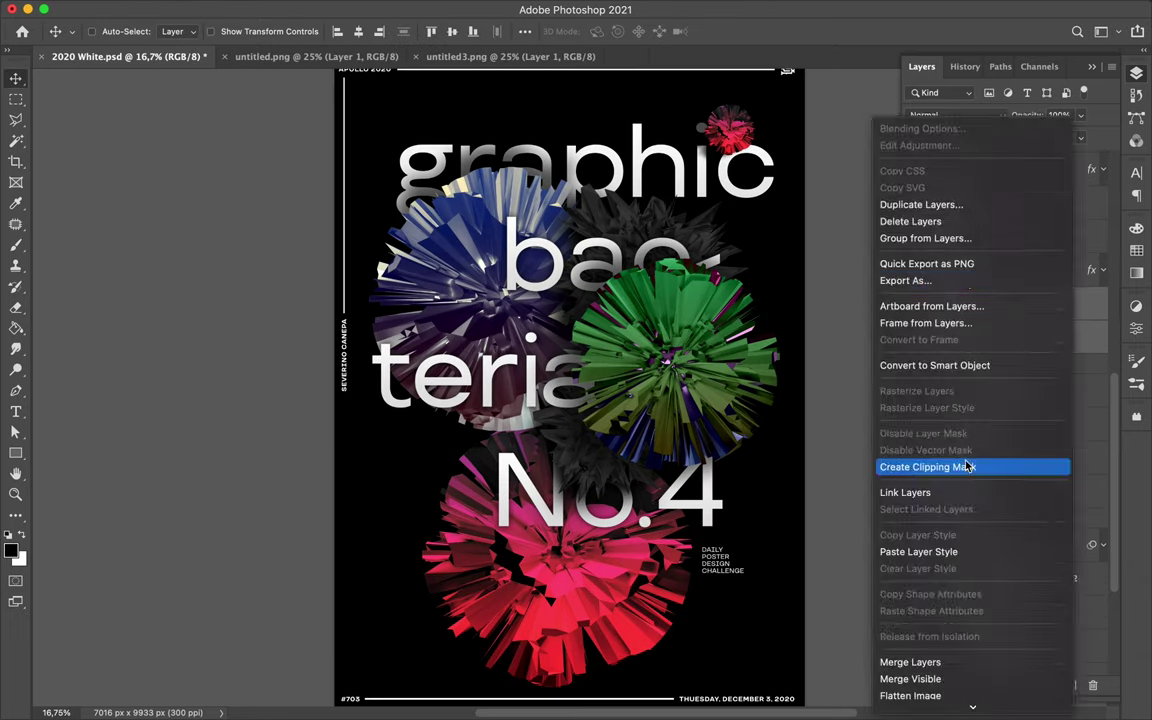
{"action": "left_click", "coordinate": [967, 466]}
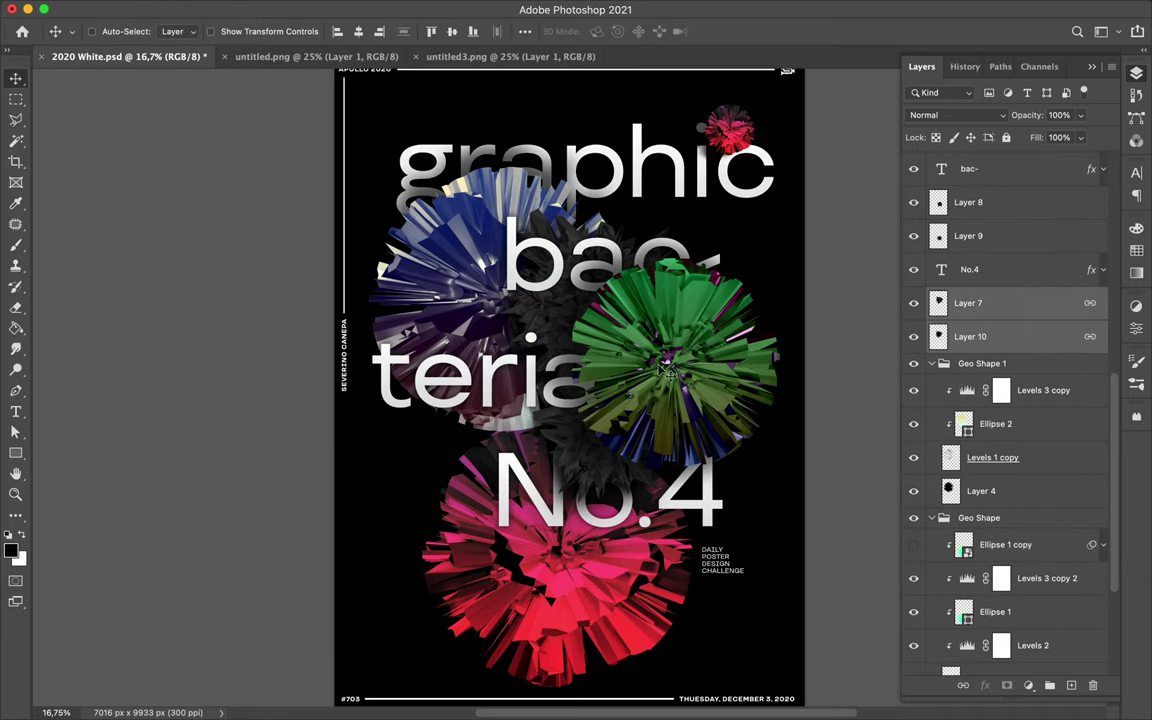
{"action": "right_click", "coordinate": [1012, 428]}
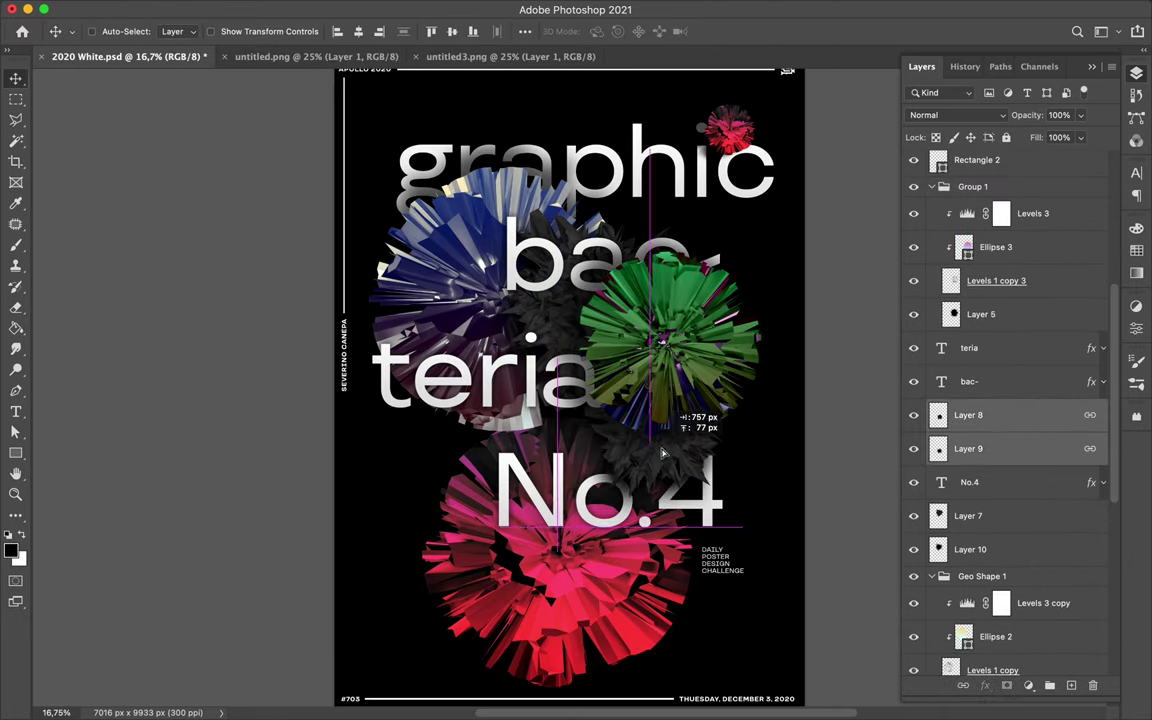
{"action": "left_click_drag", "start_coordinate": [722, 556], "coordinate": [390, 556]}
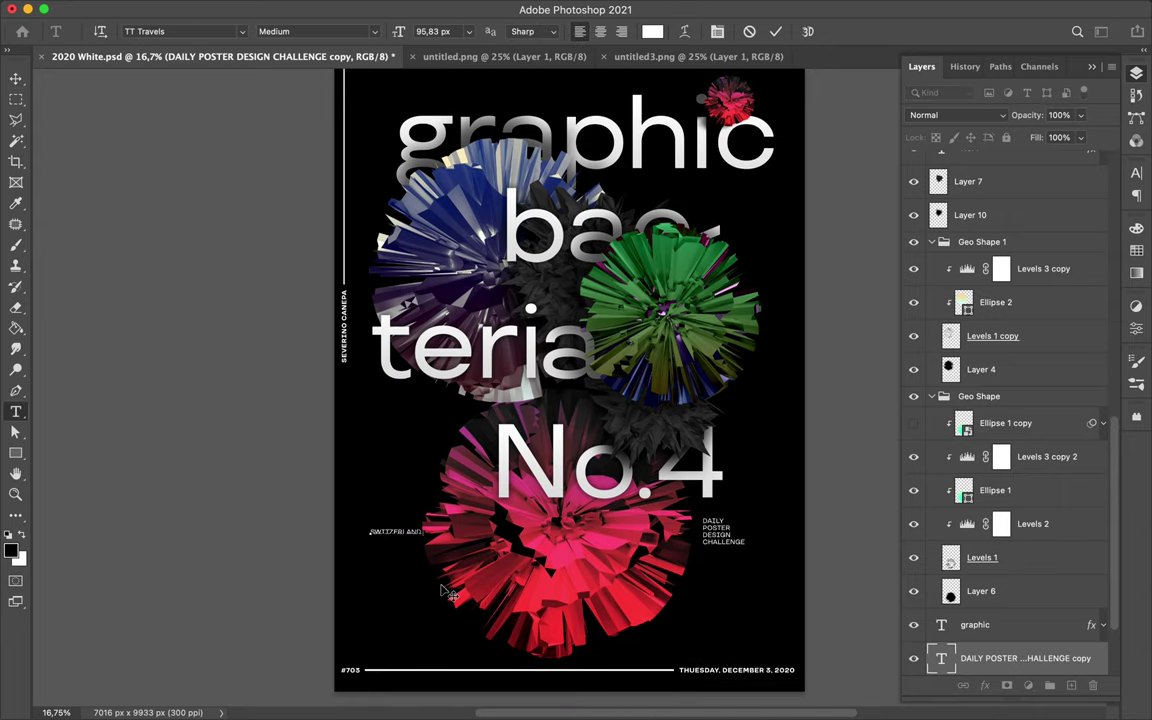
Move the caption to the bottom rule and insert an em dash between SWITZERLAND and CHINA.
{"action": "left_click_drag", "start_coordinate": [447, 592], "coordinate": [450, 680]}
{"action": "left_click", "coordinate": [288, 9]}
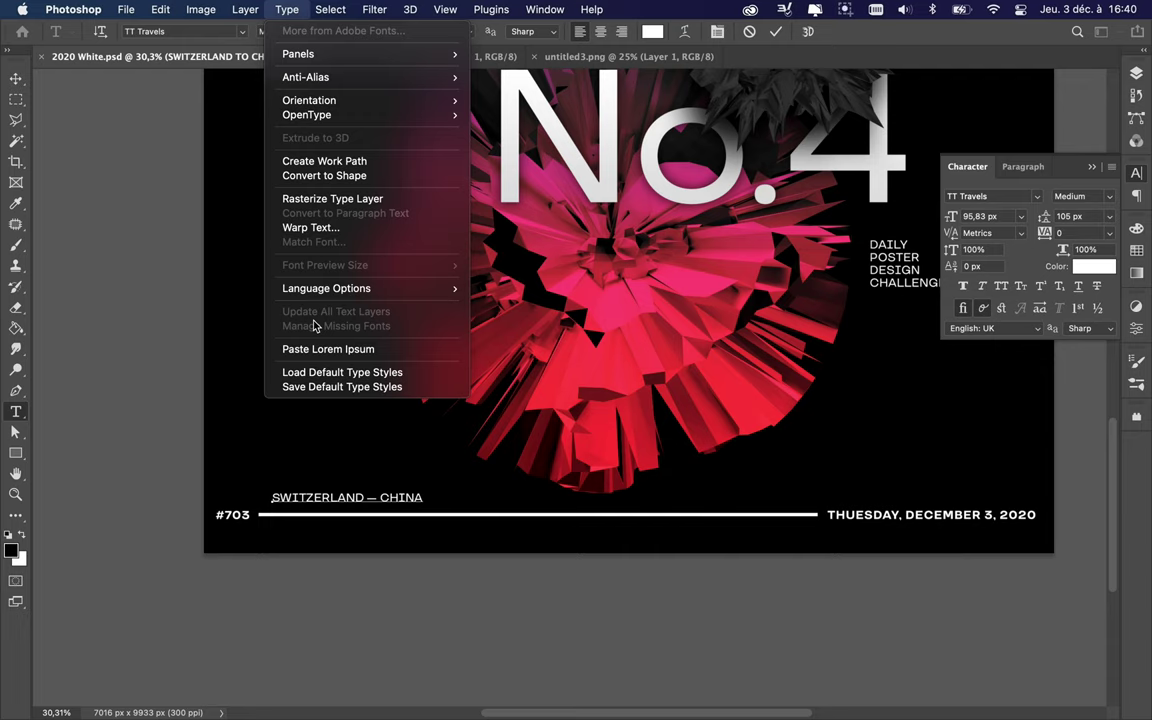
{"action": "left_click", "coordinate": [1111, 167]}
{"action": "key", "text": "super+f"}
{"action": "type", "text": "gl"}
{"action": "key", "text": "Return"}
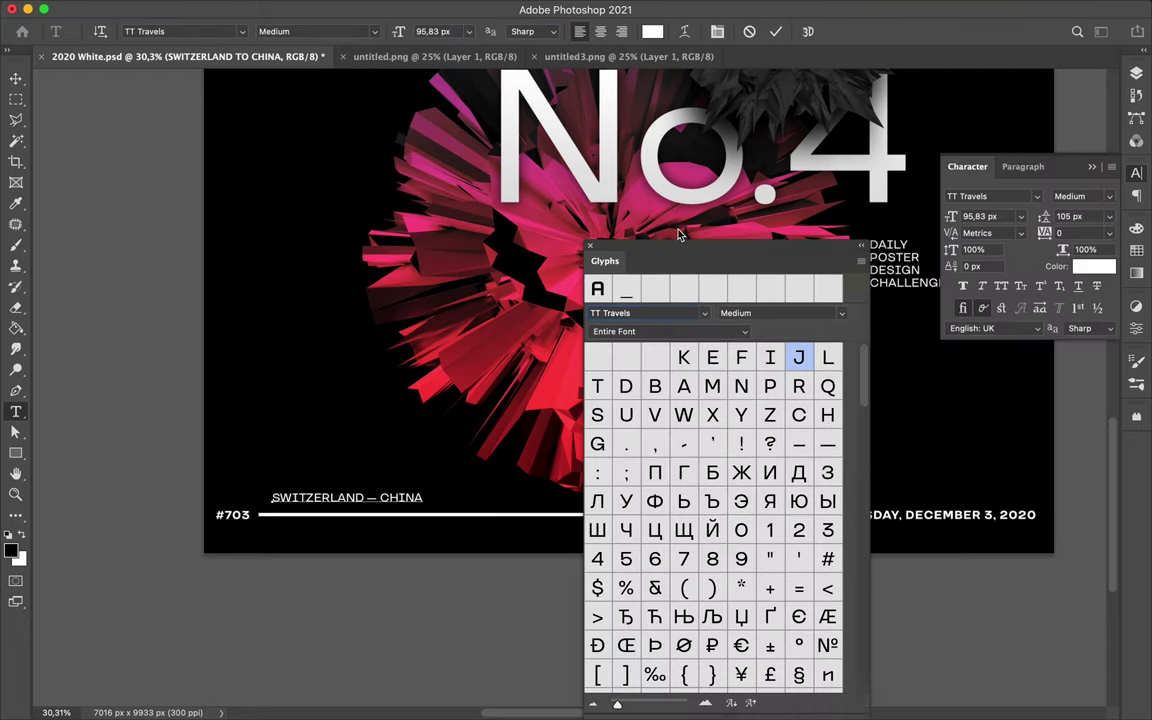
{"action": "scroll", "coordinate": [797, 487], "scroll_direction": "up", "scroll_amount": 15}
{"action": "scroll", "coordinate": [800, 495], "scroll_direction": "down", "scroll_amount": 3}
{"action": "scroll", "coordinate": [800, 495], "scroll_direction": "down", "scroll_amount": 4}
{"action": "scroll", "coordinate": [805, 504], "scroll_direction": "down", "scroll_amount": 3}
{"action": "double_click", "coordinate": [805, 504]}
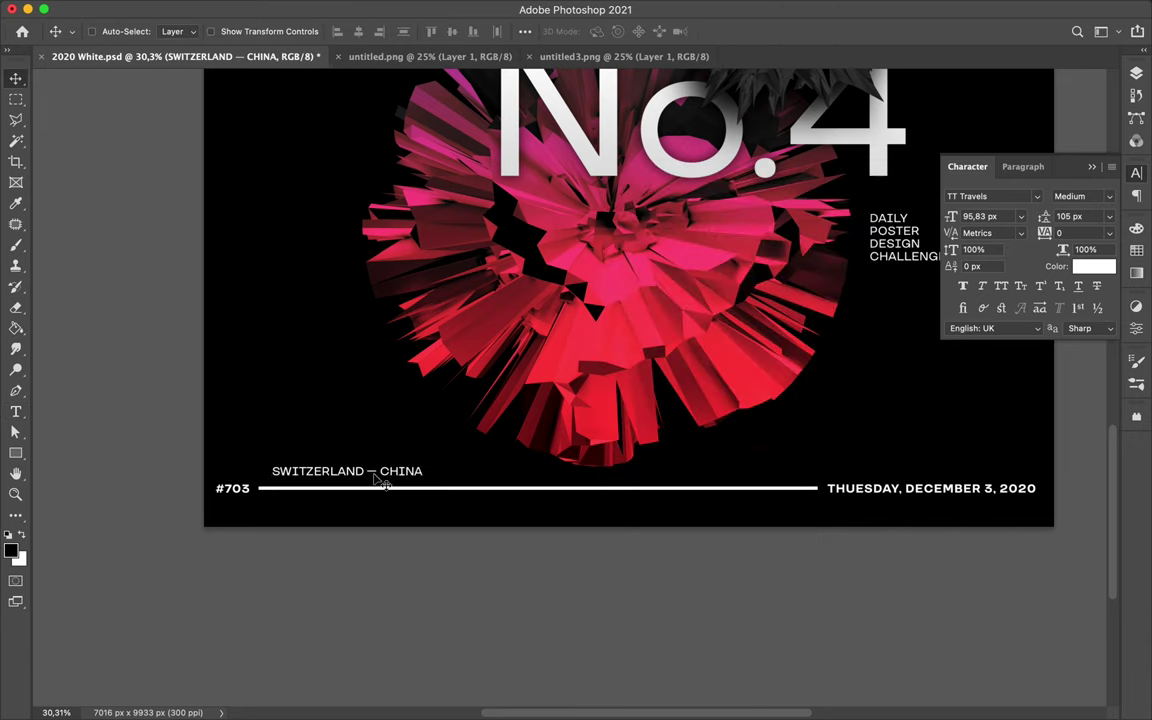
Zoom out to the whole poster and toggle a sphere layer's visibility.
{"action": "key", "text": "super+0"}
{"action": "key", "text": "F7"}
{"action": "left_click", "coordinate": [925, 375]}
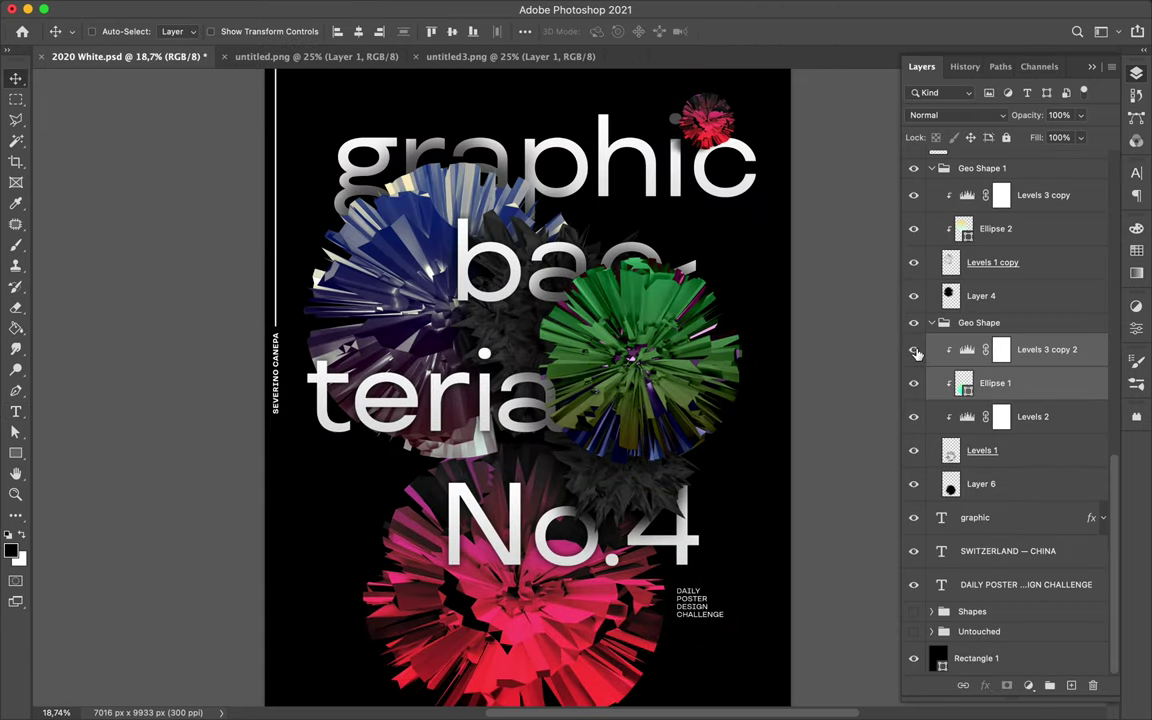
Move the sphere group down 211 px, lower the caption, and raise the bac- and teria text.
{"action": "left_click", "coordinate": [913, 242]}
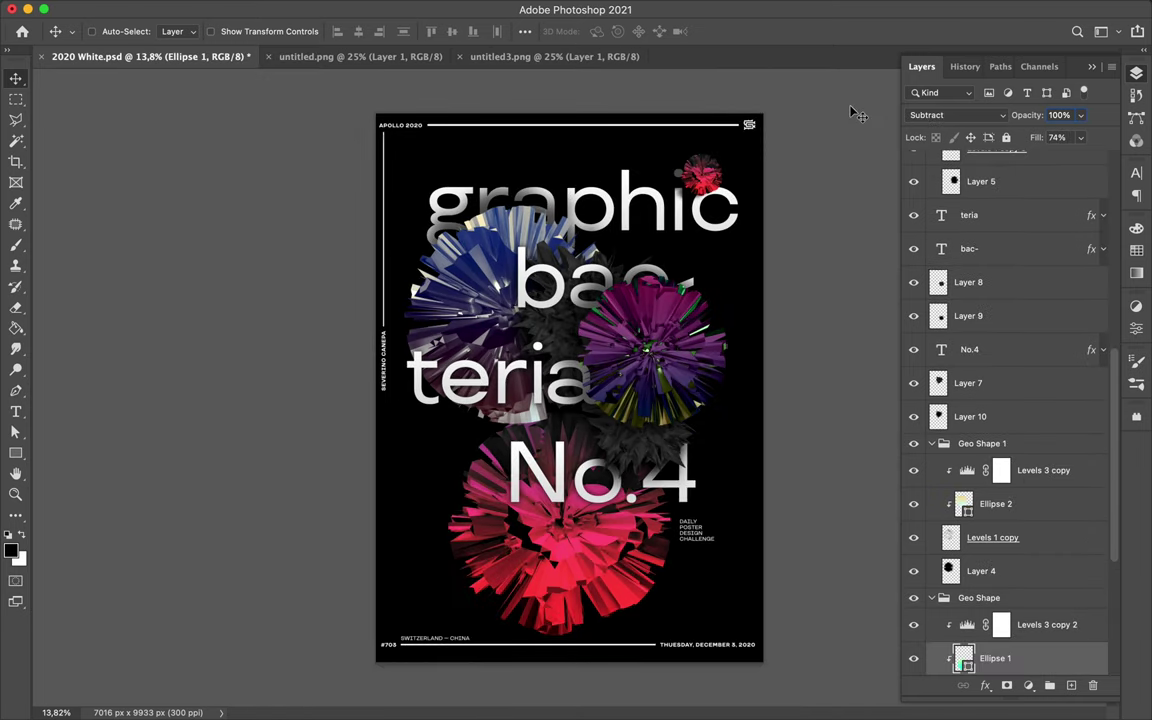
{"action": "left_click_drag", "start_coordinate": [587, 479], "coordinate": [588, 508]}
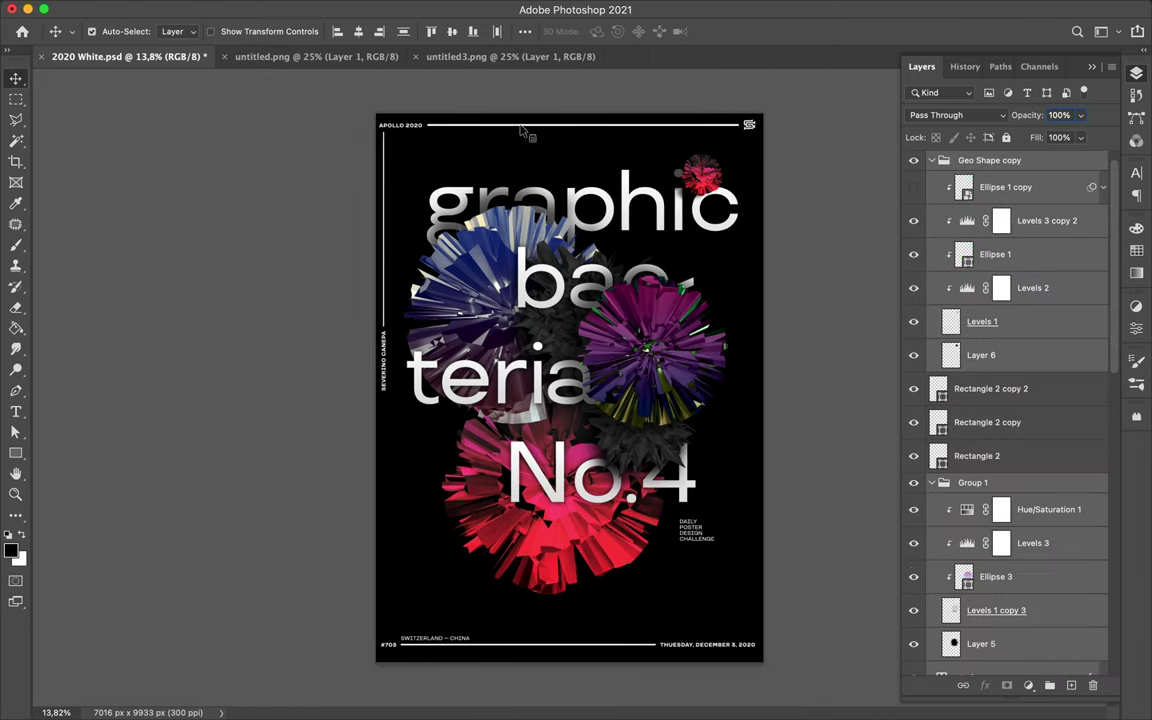
{"action": "left_click_drag", "start_coordinate": [440, 637], "coordinate": [446, 660]}
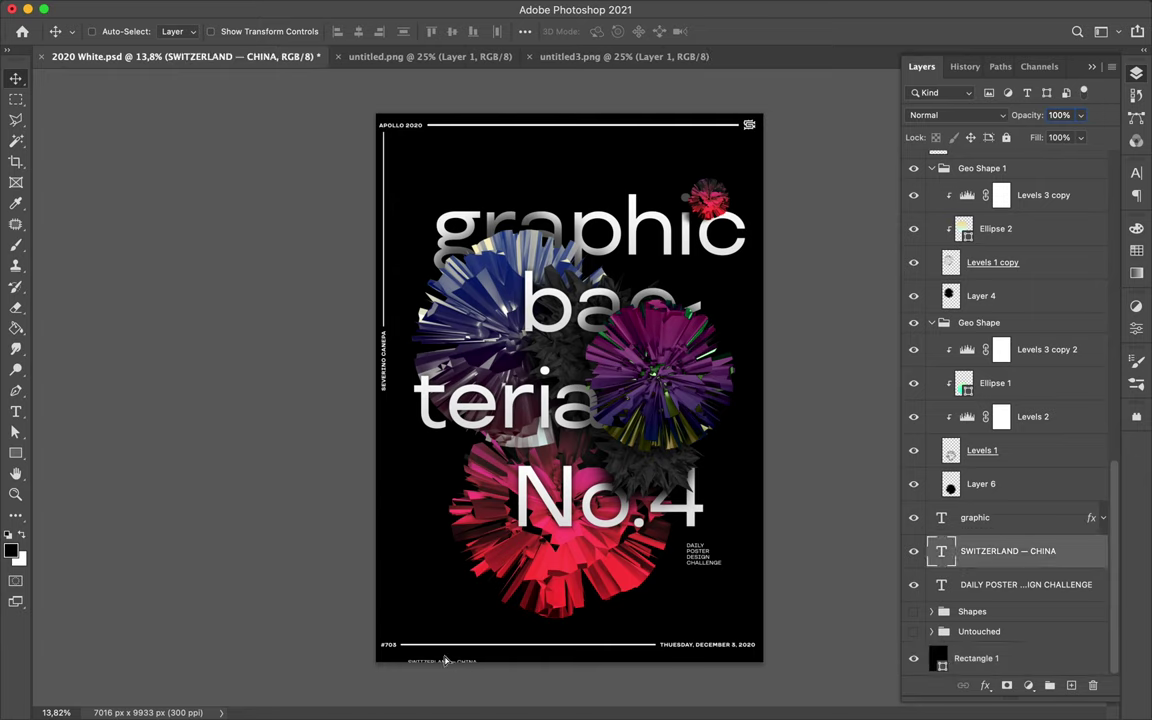
{"action": "scroll", "coordinate": [565, 201], "scroll_direction": "up", "scroll_amount": 3}
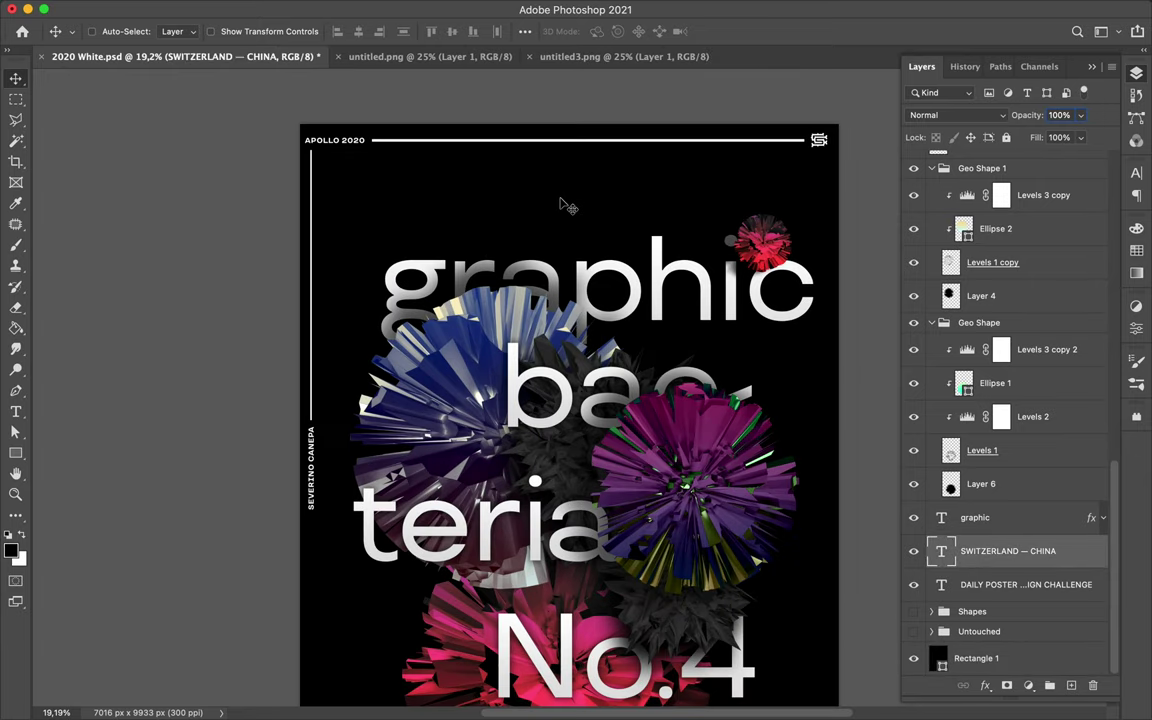
{"action": "scroll", "coordinate": [565, 205], "scroll_direction": "down", "scroll_amount": 1}
{"action": "left_click_drag", "start_coordinate": [500, 250], "coordinate": [500, 237]}
{"action": "left_click_drag", "start_coordinate": [555, 466], "coordinate": [555, 436]}
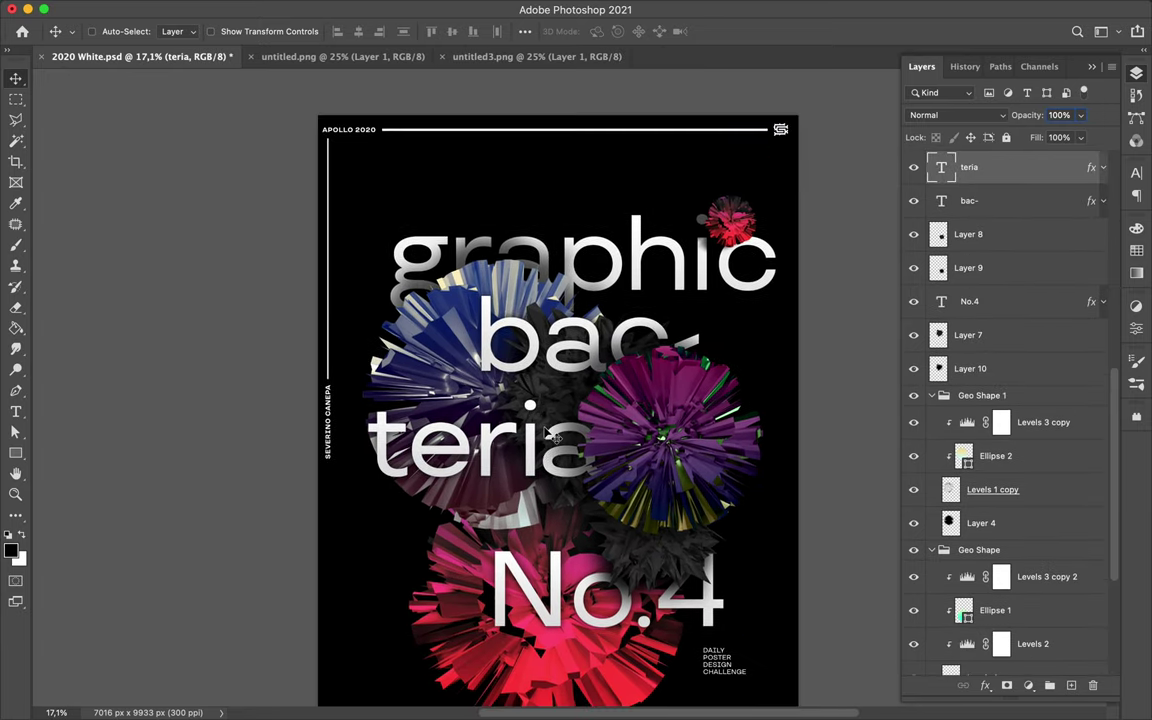
{"action": "scroll", "coordinate": [548, 433], "scroll_direction": "down", "scroll_amount": 1}
Duplicate the sphere artwork as Geo Shape copy 2 and place a Rectangle 3 bar under No.4.
{"action": "key", "text": "m"}
{"action": "left_click", "coordinate": [1006, 552]}
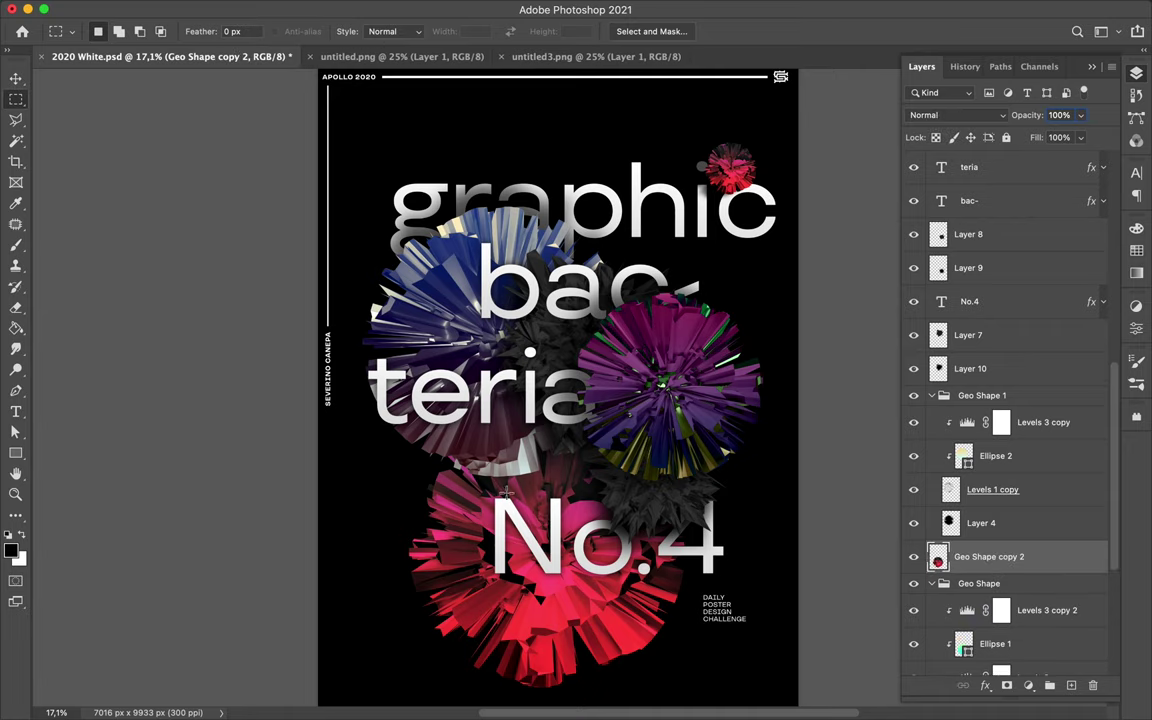
{"action": "key", "text": "v"}
{"action": "left_click", "coordinate": [418, 270]}
{"action": "mouse_move", "coordinate": [700, 455]}
{"action": "left_mouse_down"}
{"action": "mouse_move", "coordinate": [700, 488]}
{"action": "mouse_move", "coordinate": [530, 599]}
{"action": "left_mouse_up"}
Duplicate the white bars, merge them, and apply Filter > Distort > Pinch.
{"action": "scroll", "coordinate": [530, 599], "scroll_direction": "up", "scroll_amount": 3}
{"action": "key", "text": "ctrl+t"}
{"action": "key", "text": "Return"}
{"action": "scroll", "coordinate": [593, 485], "scroll_direction": "down", "scroll_amount": 3}
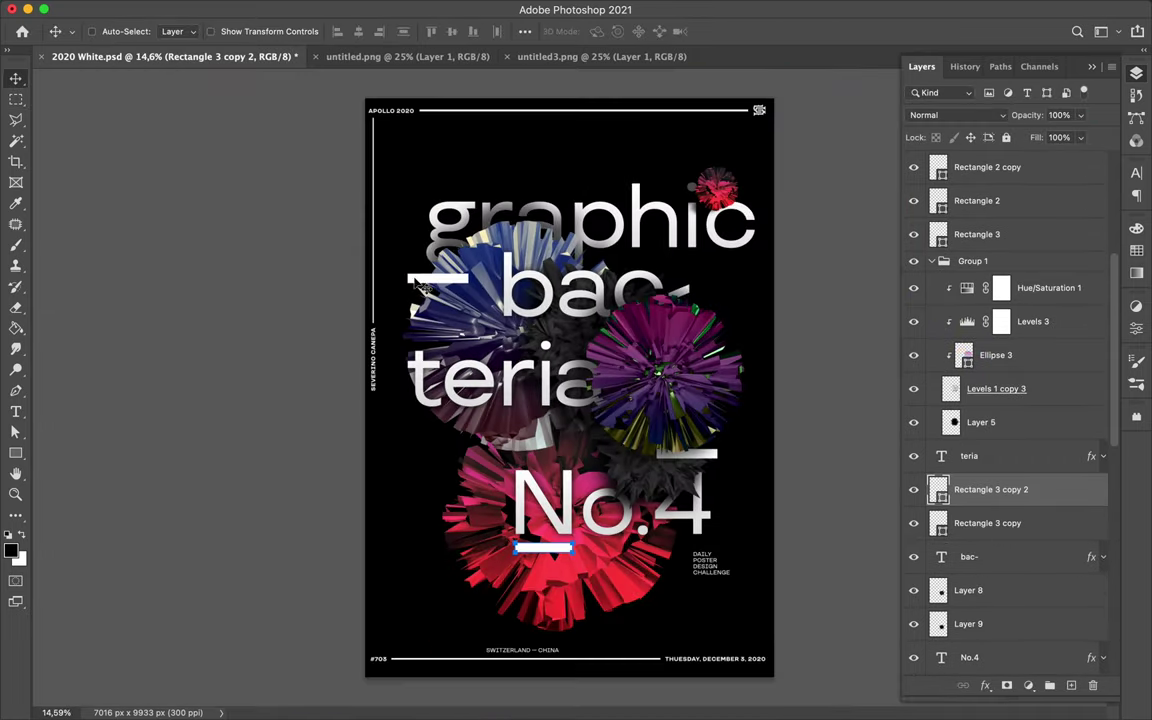
{"action": "mouse_move", "coordinate": [413, 462]}
{"action": "left_mouse_down"}
{"action": "mouse_move", "coordinate": [413, 508]}
{"action": "mouse_move", "coordinate": [339, 511]}
{"action": "left_mouse_up"}
{"action": "left_click", "coordinate": [990, 623], "text": "shift"}
{"action": "key", "text": "ctrl+e"}
{"action": "left_click", "coordinate": [392, 9]}
{"action": "left_click", "coordinate": [650, 240]}
{"action": "key", "text": "Return"}
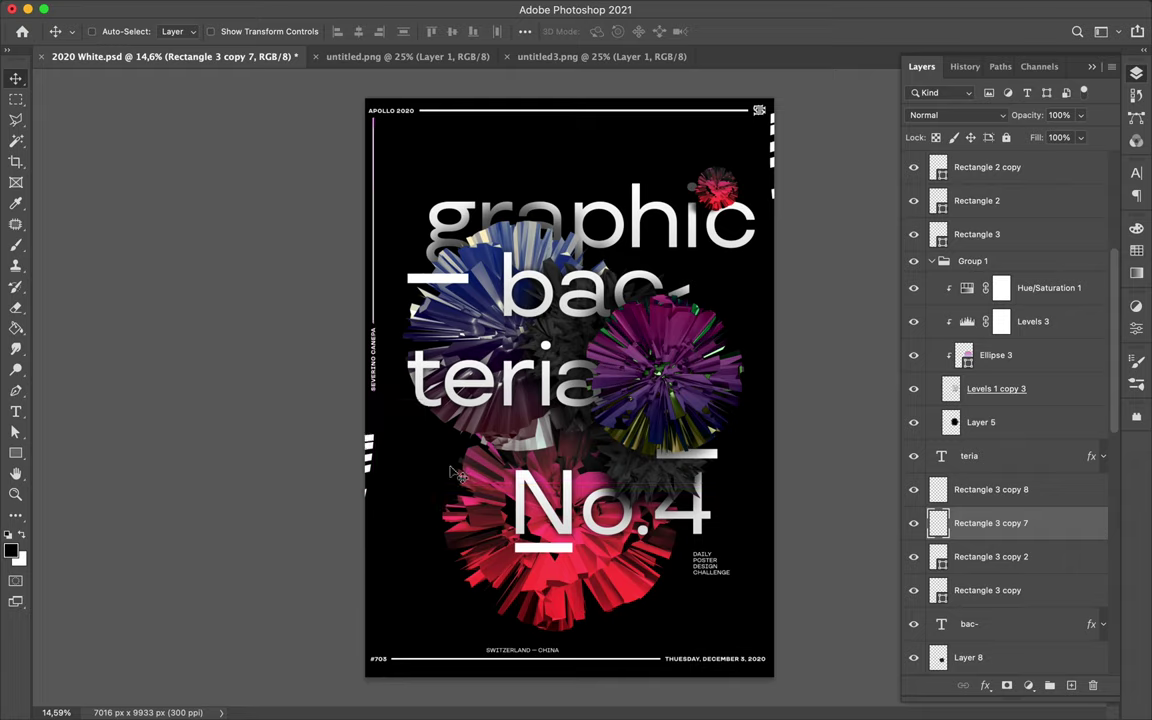
Draw a small unfilled circle crosshair near the top-left corner.
{"action": "key", "text": "u"}
{"action": "left_click_drag", "start_coordinate": [390, 134], "coordinate": [403, 147]}
{"action": "scroll", "coordinate": [400, 140], "scroll_direction": "up", "scroll_amount": 5}
{"action": "left_click", "coordinate": [190, 31]}
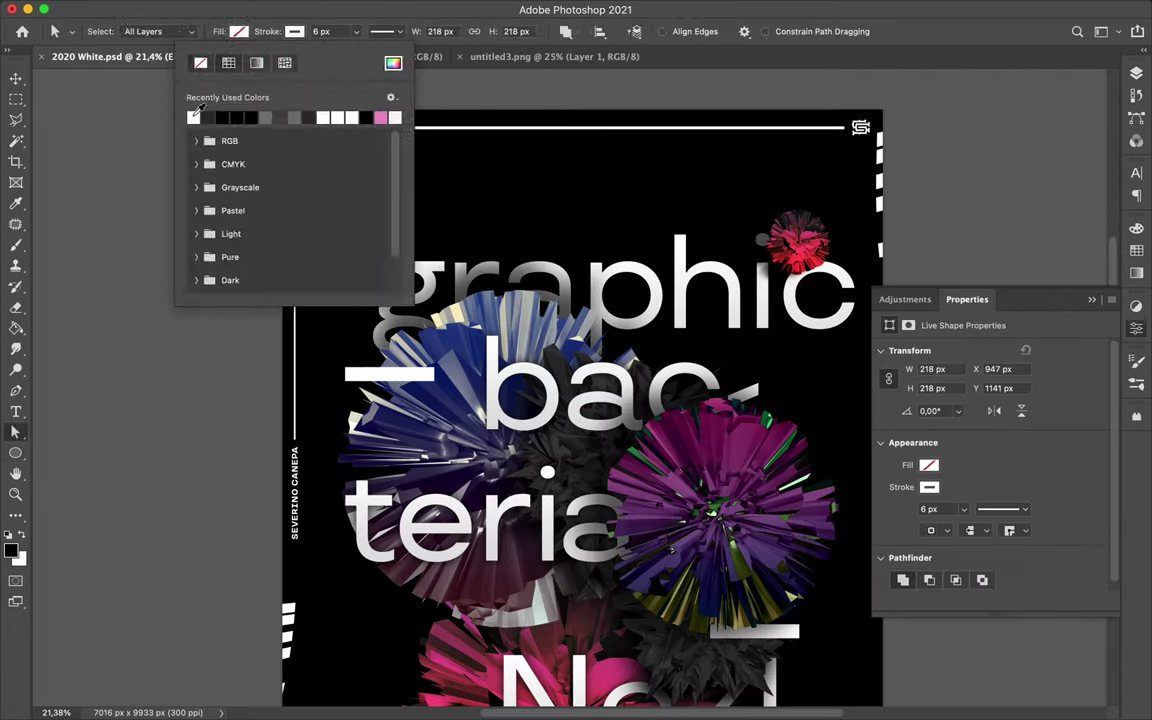
{"action": "key", "text": "Escape"}
{"action": "key", "text": "ctrl+t"}
{"action": "key", "text": "v"}
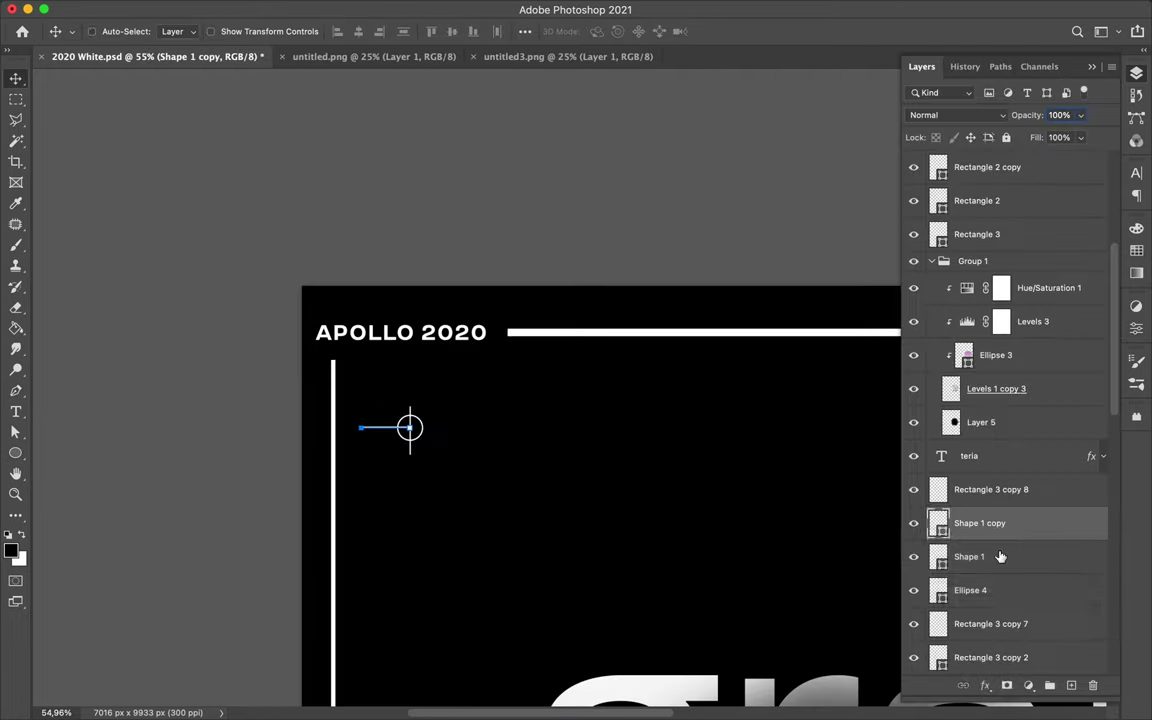
{"action": "left_click_drag", "start_coordinate": [406, 429], "coordinate": [392, 430]}
Rasterize the crosshair layers and place copies in the poster corners.
{"action": "right_click", "coordinate": [1000, 522]}
{"action": "left_click", "coordinate": [925, 545]}
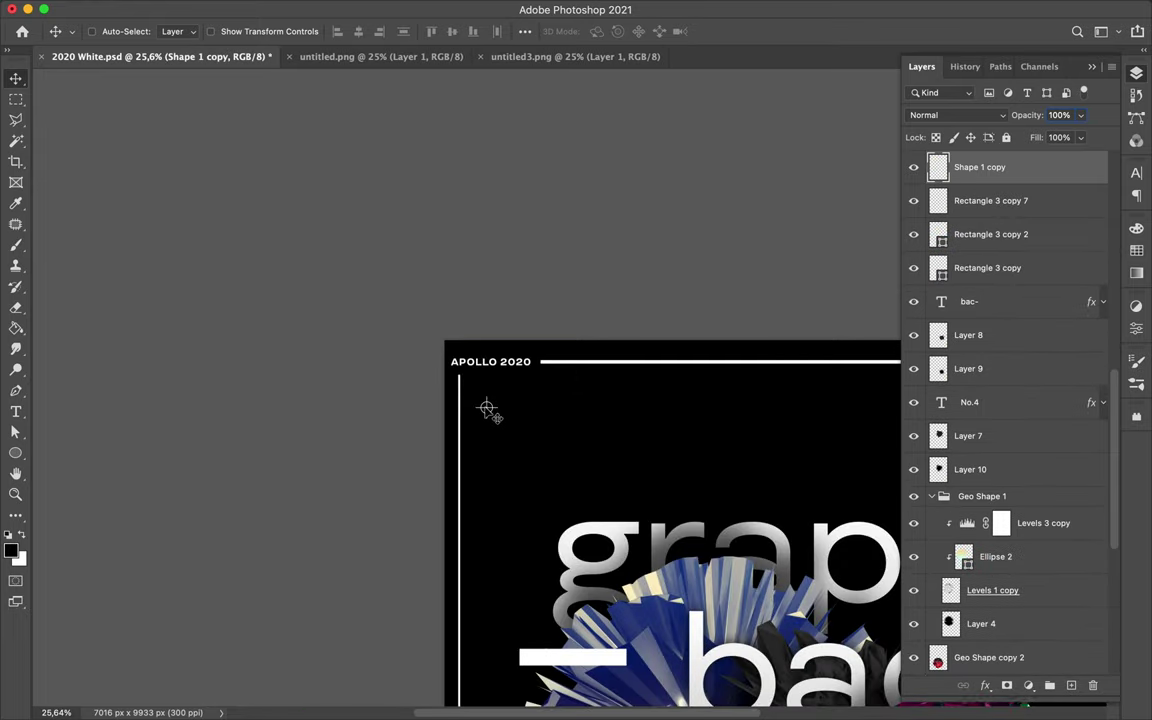
{"action": "scroll", "coordinate": [750, 135], "scroll_direction": "down", "scroll_amount": 5}
{"action": "scroll", "coordinate": [590, 493], "scroll_direction": "up", "scroll_amount": 1}
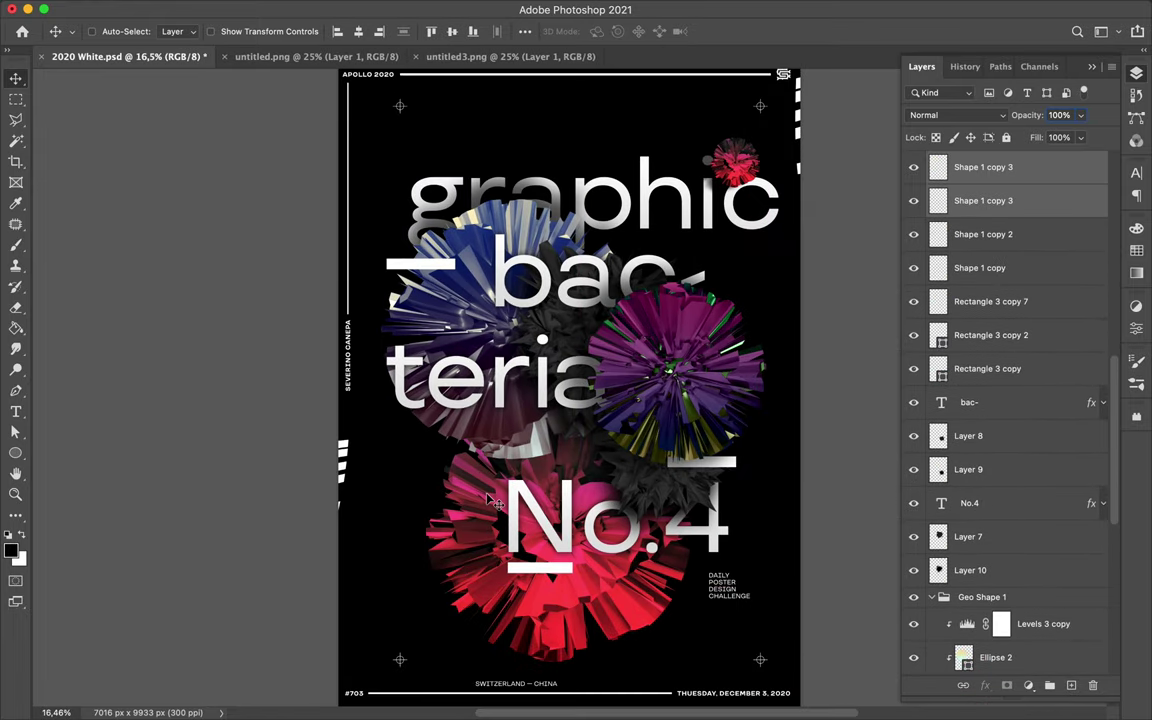
{"action": "left_click_drag", "start_coordinate": [445, 451], "coordinate": [497, 199]}
Duplicate the bar under No.4 beside the grey sphere and select 'phic' in graphic.
{"action": "left_click", "coordinate": [705, 462]}
{"action": "left_click_drag", "start_coordinate": [705, 462], "coordinate": [724, 467]}
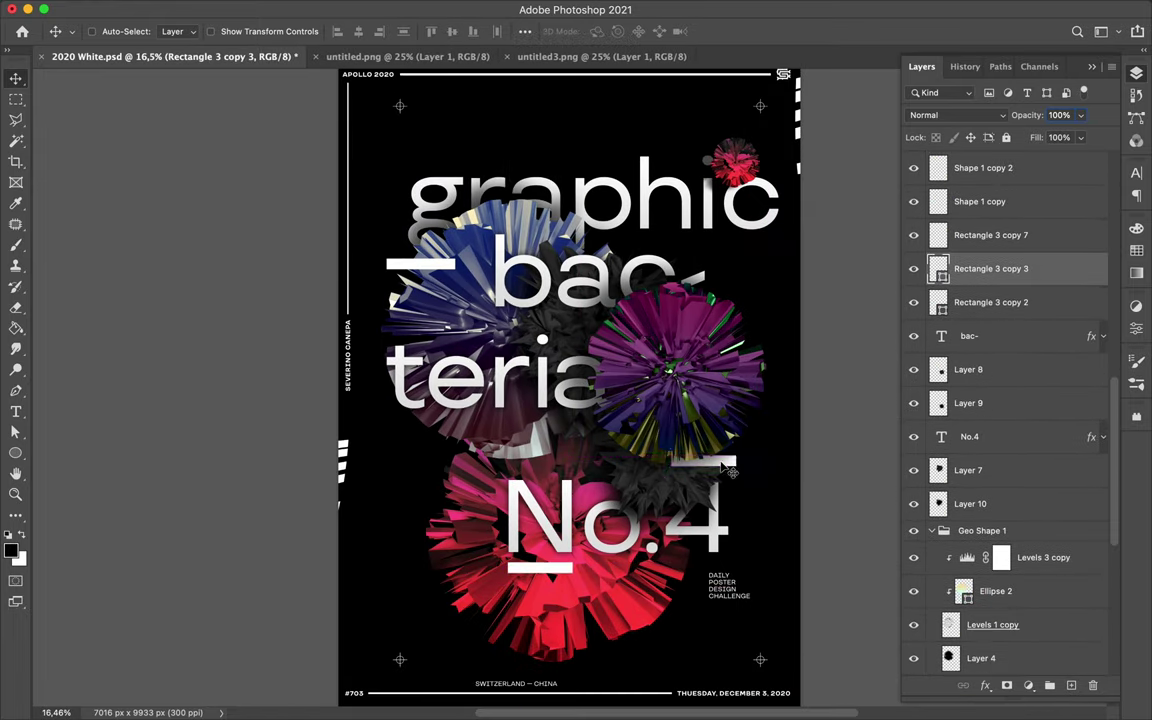
{"action": "scroll", "coordinate": [560, 300], "scroll_direction": "up", "scroll_amount": 2}
{"action": "double_click", "coordinate": [600, 235]}
{"action": "left_click_drag", "start_coordinate": [565, 240], "coordinate": [818, 246]}
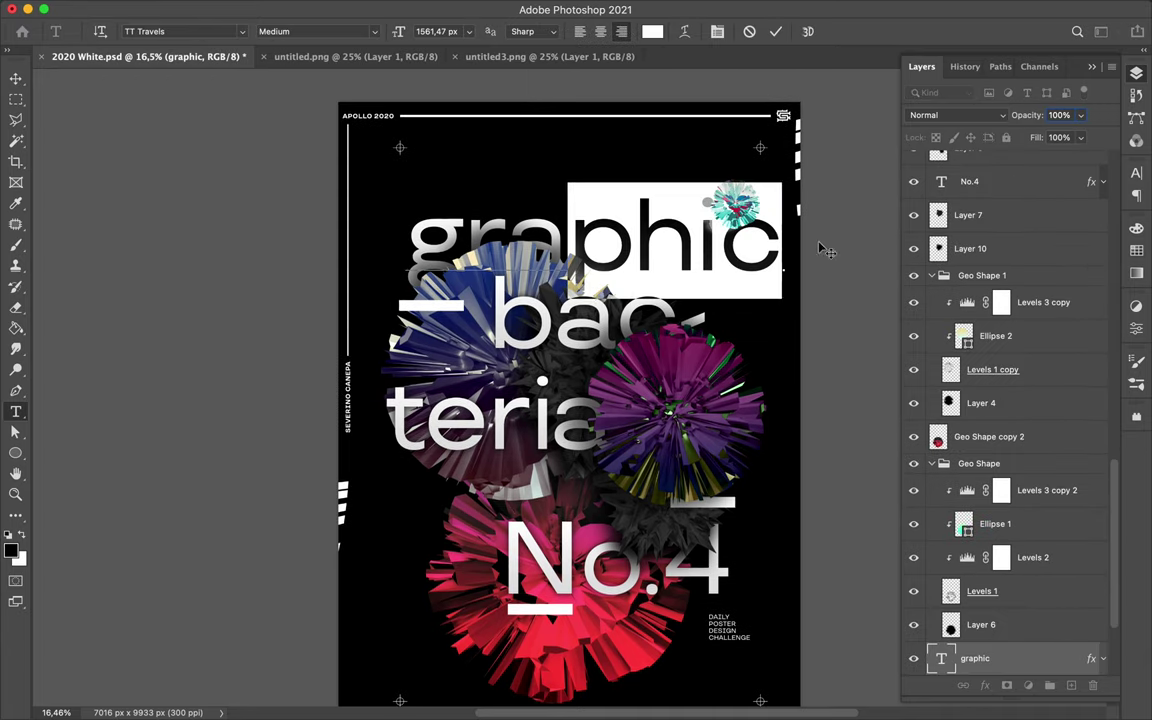
Cut 'graphic' down to 'gra', then move 'phic' and 'bac-' up into position.
{"action": "key", "text": "BackSpace"}
{"action": "key", "text": "Escape"}
{"action": "left_click_drag", "start_coordinate": [392, 266], "coordinate": [418, 218]}
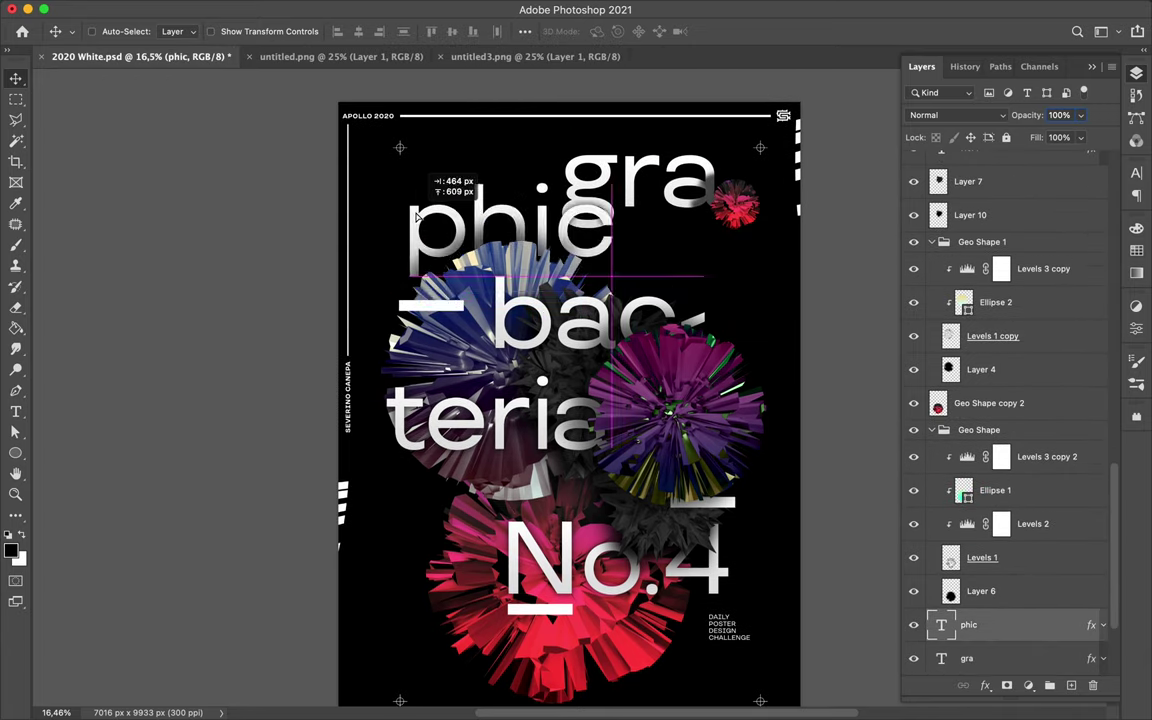
{"action": "left_click_drag", "start_coordinate": [610, 182], "coordinate": [660, 182]}
{"action": "scroll", "coordinate": [603, 268], "scroll_direction": "down", "scroll_amount": 2}
{"action": "left_click", "coordinate": [603, 268], "text": "ctrl"}
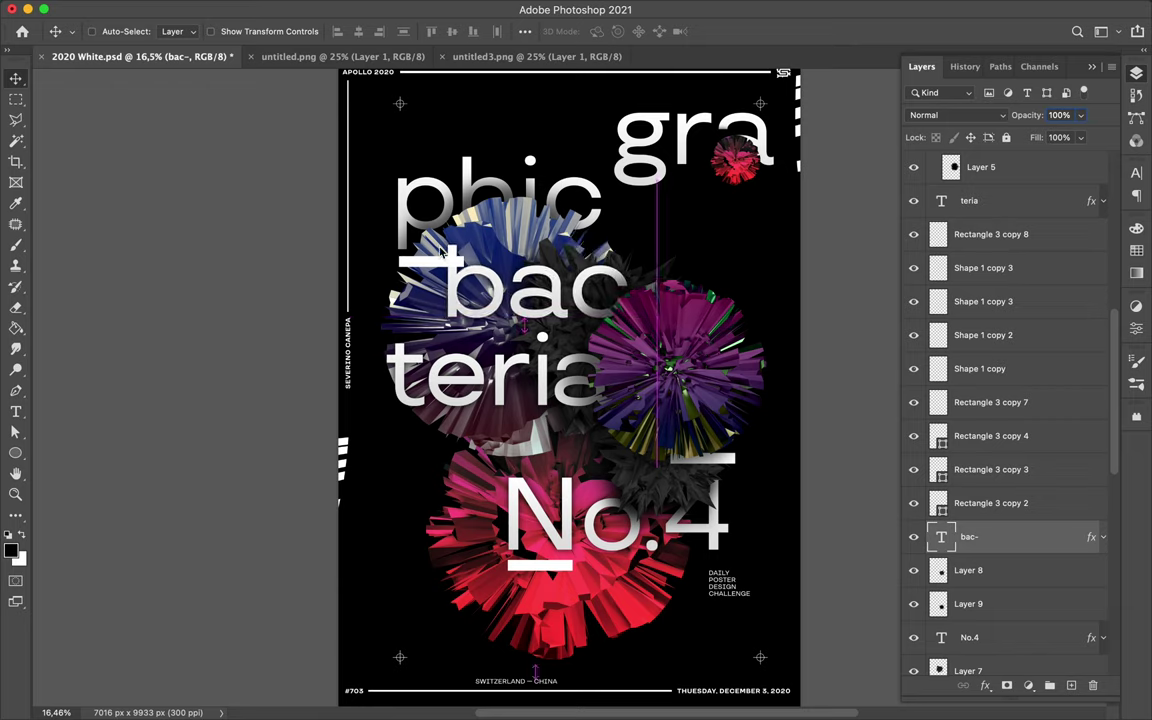
{"action": "left_click_drag", "start_coordinate": [443, 252], "coordinate": [420, 232]}
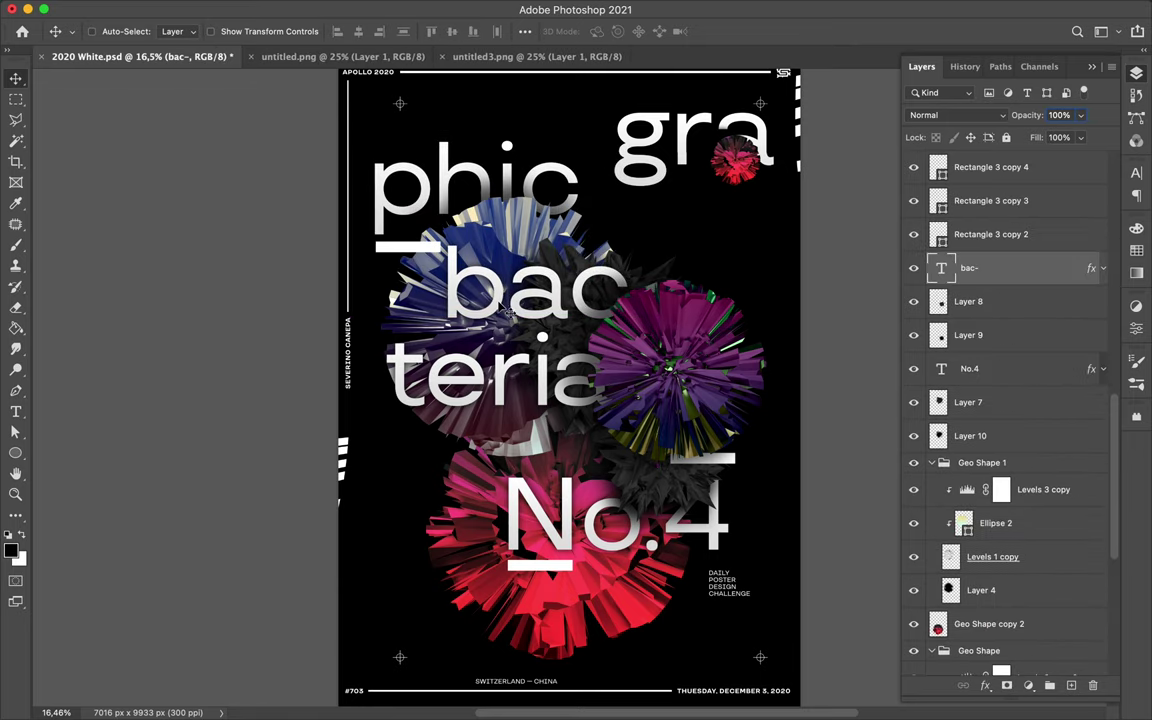
{"action": "left_click_drag", "start_coordinate": [511, 312], "coordinate": [546, 285]}
Split 'No.4' into 'No.' and a separate '4' placed lower right.
{"action": "double_click", "coordinate": [700, 515]}
{"action": "key", "text": "BackSpace"}
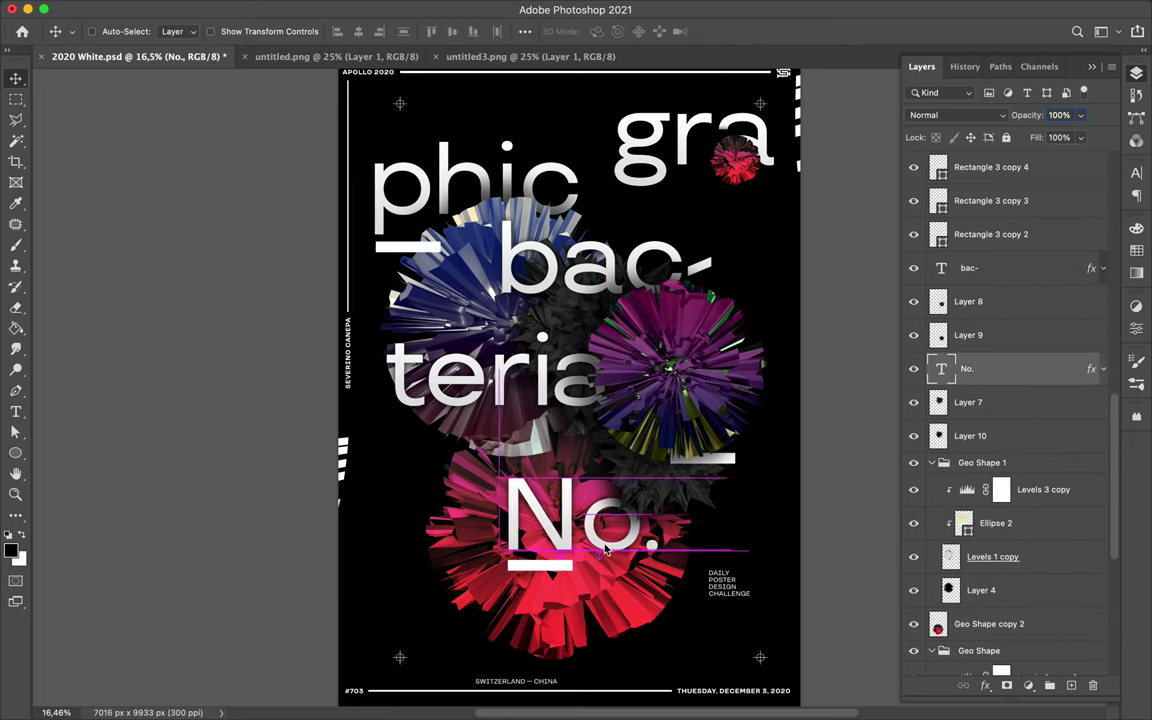
{"action": "left_click_drag", "start_coordinate": [579, 530], "coordinate": [634, 615]}
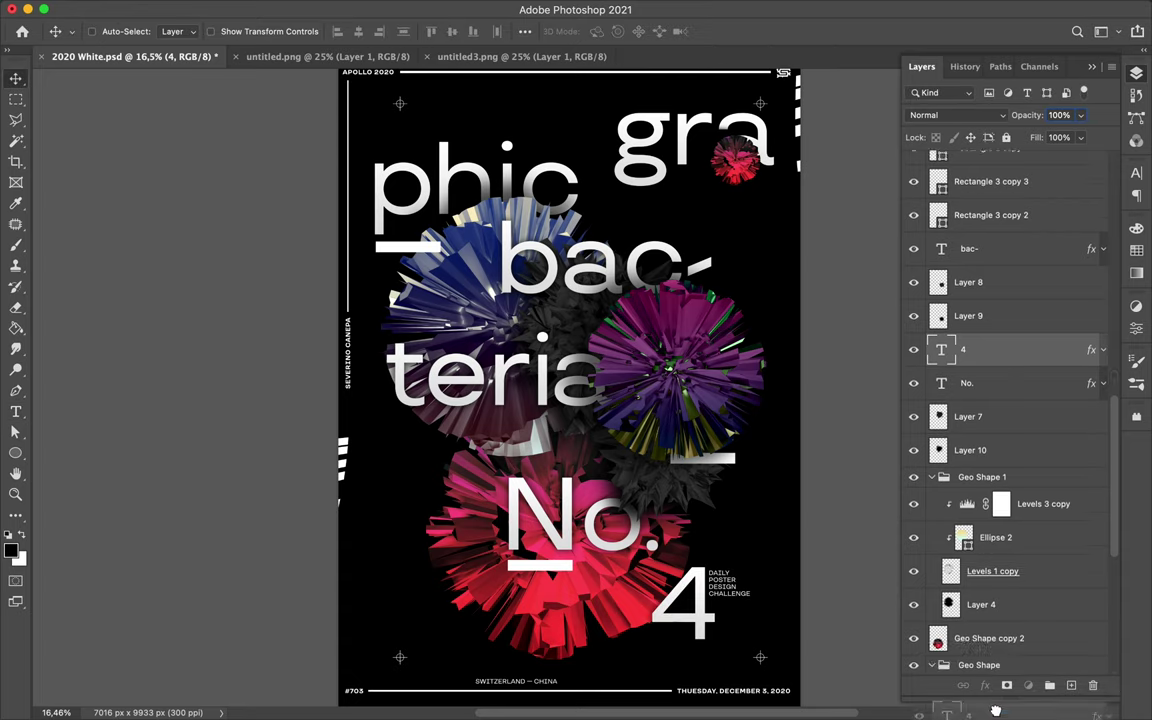
Rearrange the layout: 'gra' beside 'phic', 'teria' nudged right, and the purple and red spheres shifted.
{"action": "left_click_drag", "start_coordinate": [688, 130], "coordinate": [668, 148]}
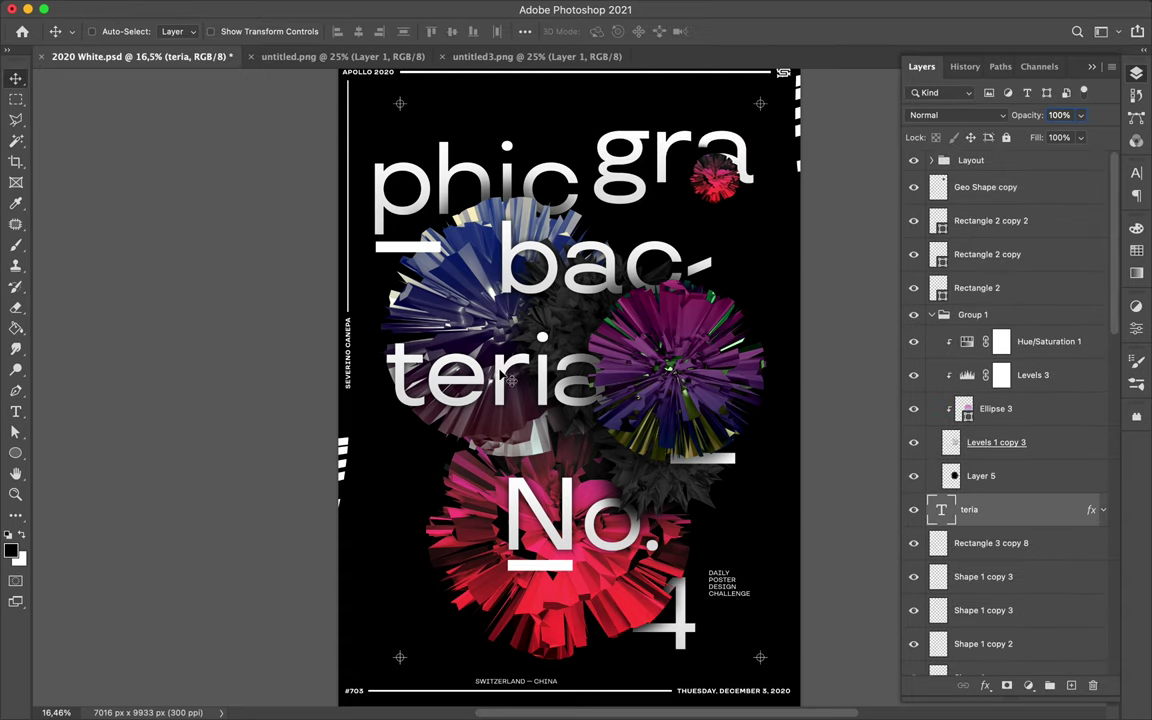
{"action": "left_click_drag", "start_coordinate": [512, 343], "coordinate": [520, 343]}
{"action": "left_click_drag", "start_coordinate": [604, 374], "coordinate": [654, 349]}
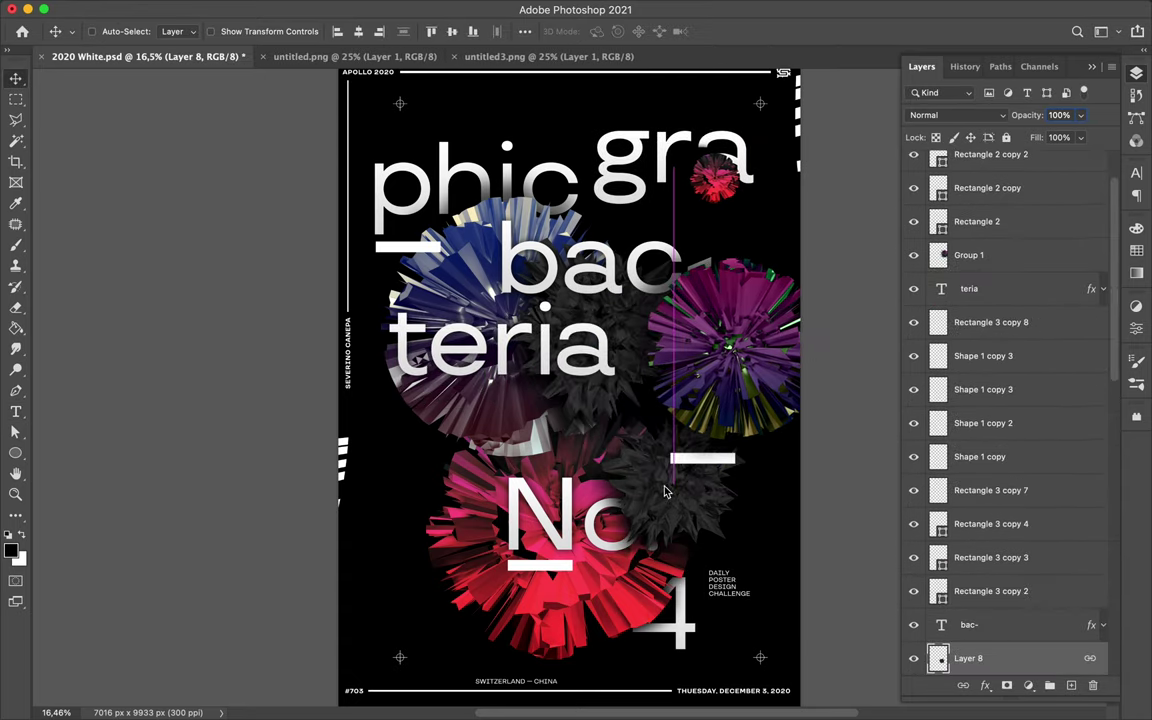
{"action": "left_click_drag", "start_coordinate": [460, 487], "coordinate": [551, 572]}
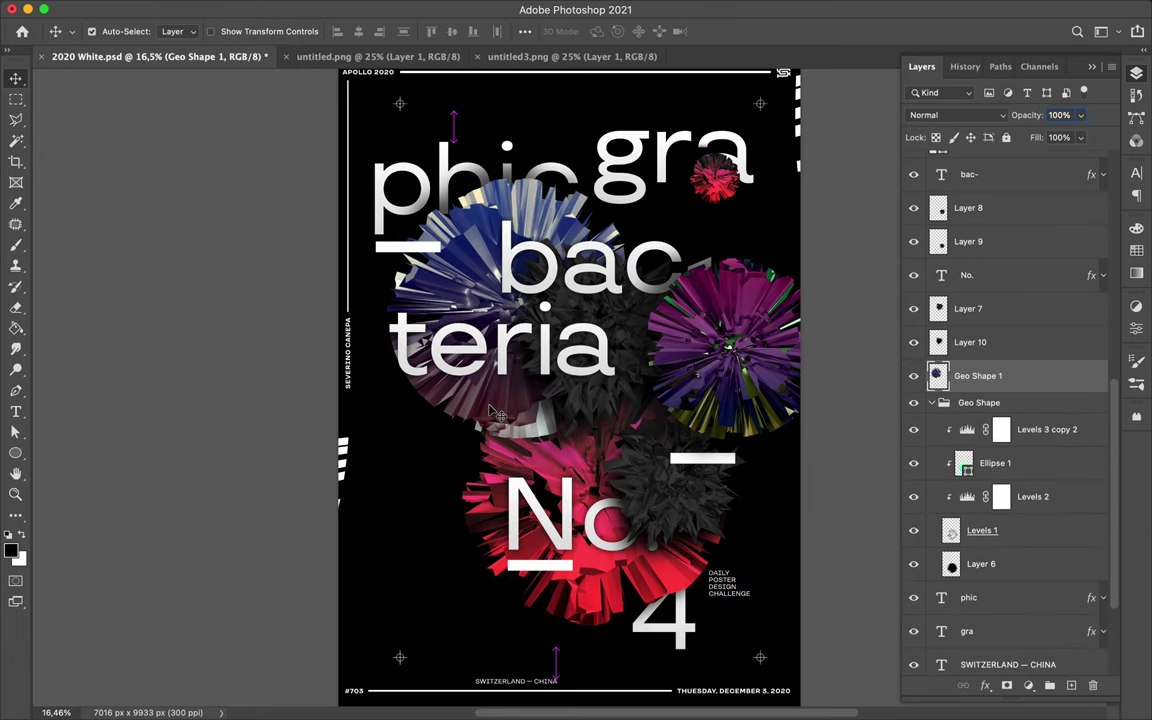
{"action": "key", "text": "ctrl+j"}
{"action": "key", "text": "v"}
{"action": "left_click_drag", "start_coordinate": [505, 500], "coordinate": [484, 503]}
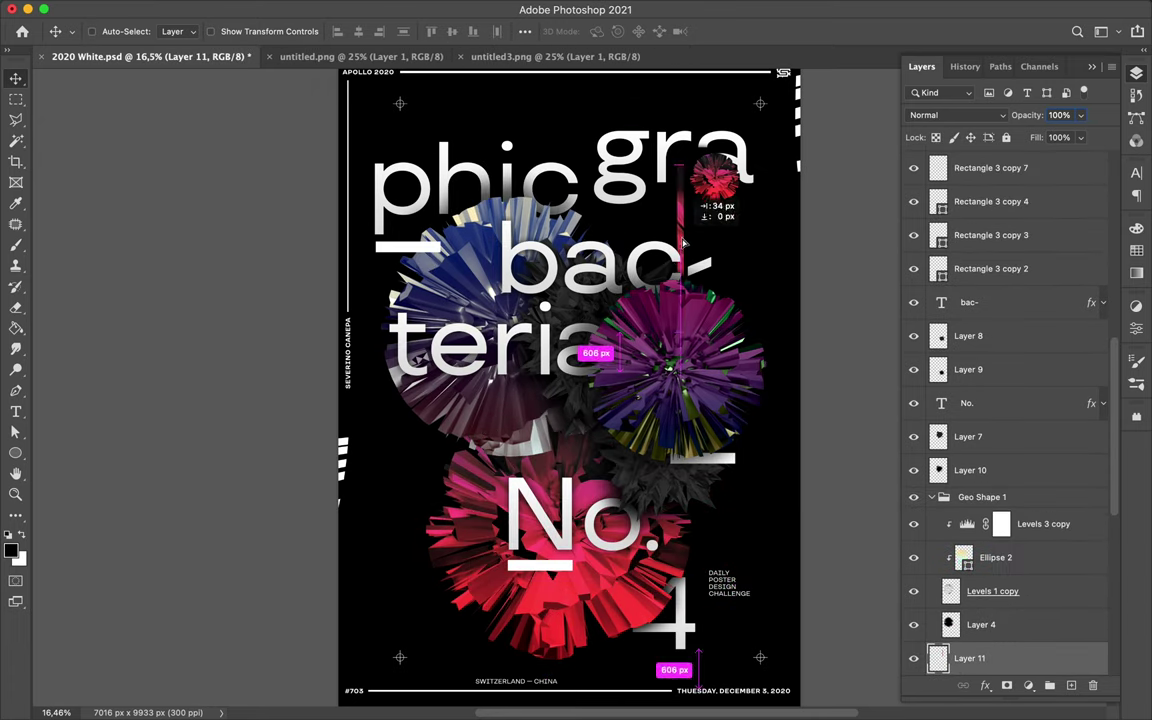
Merge the Geo Shape 1 group, turn the purple sphere blue-green, and shift the DAILY POSTER DESIGN CHALLENGE text.
{"action": "key", "text": "ctrl+j"}
{"action": "key", "text": "m"}
{"action": "left_click_drag", "start_coordinate": [991, 478], "coordinate": [991, 480]}
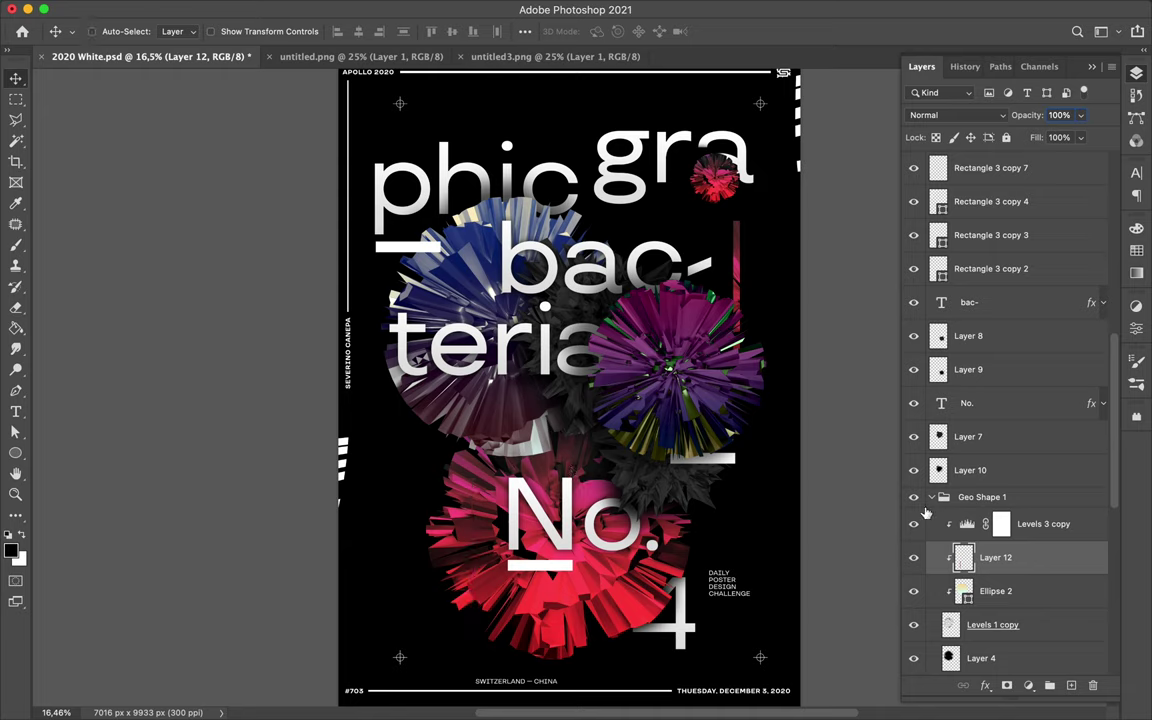
{"action": "key", "text": "ctrl+e"}
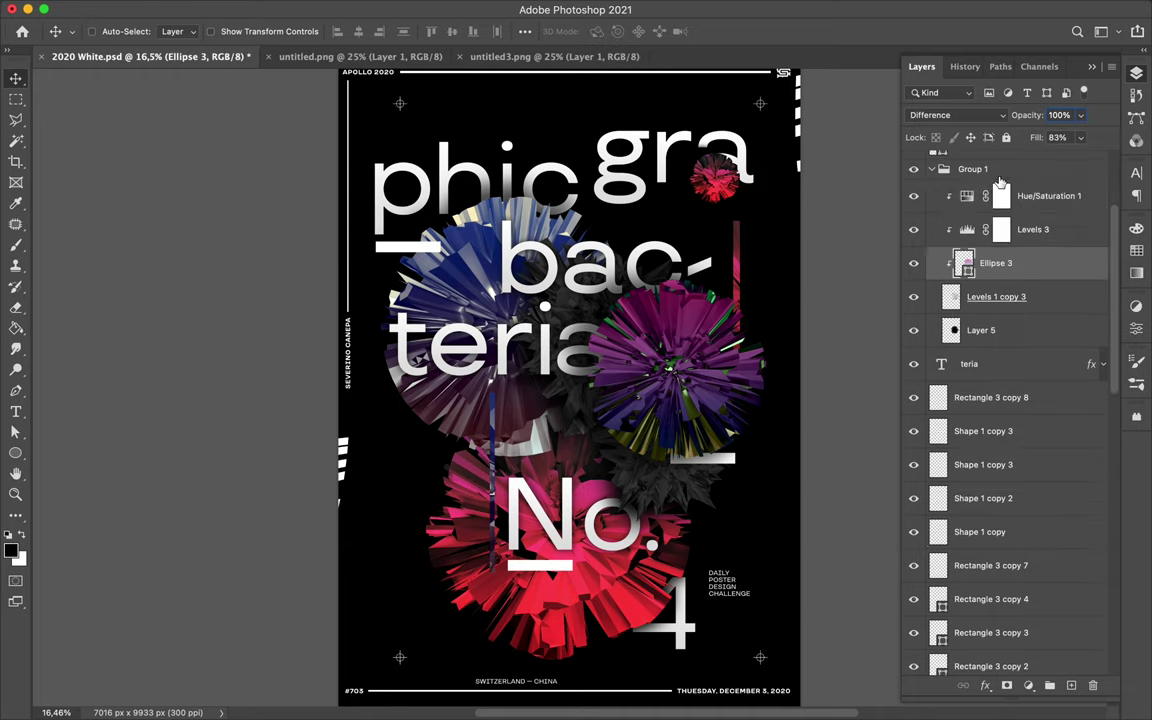
{"action": "left_click", "coordinate": [812, 246]}
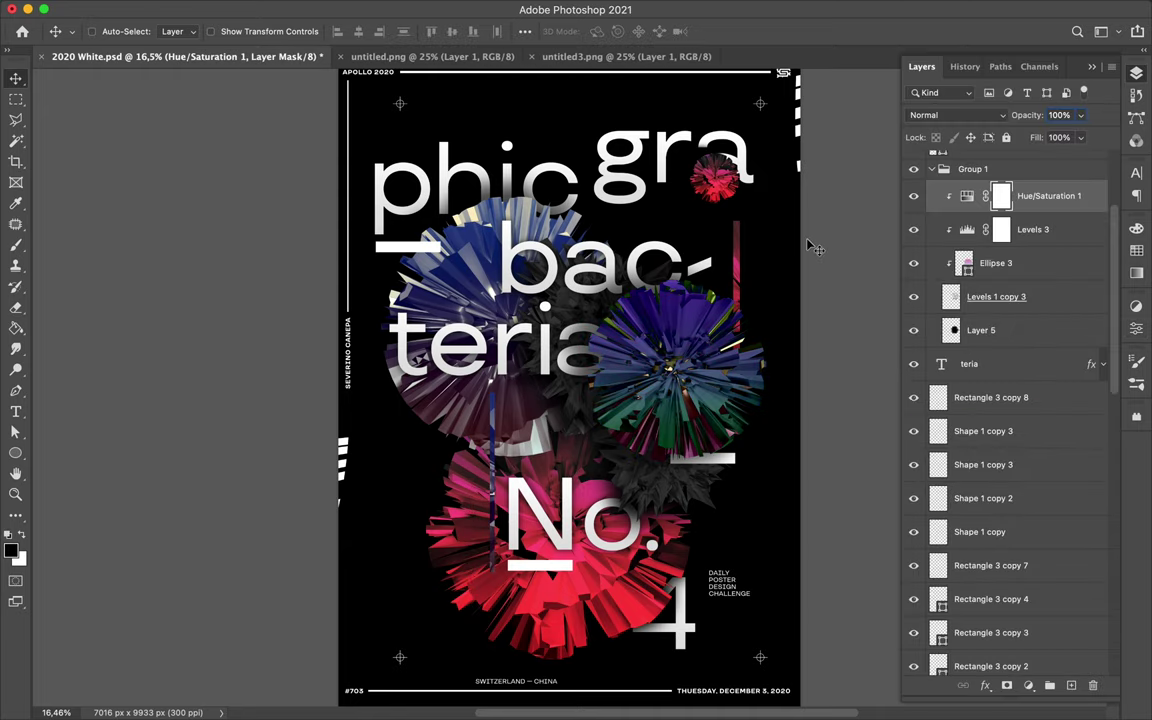
{"action": "left_click_drag", "start_coordinate": [723, 591], "coordinate": [700, 597]}
{"action": "left_click", "coordinate": [968, 557]}
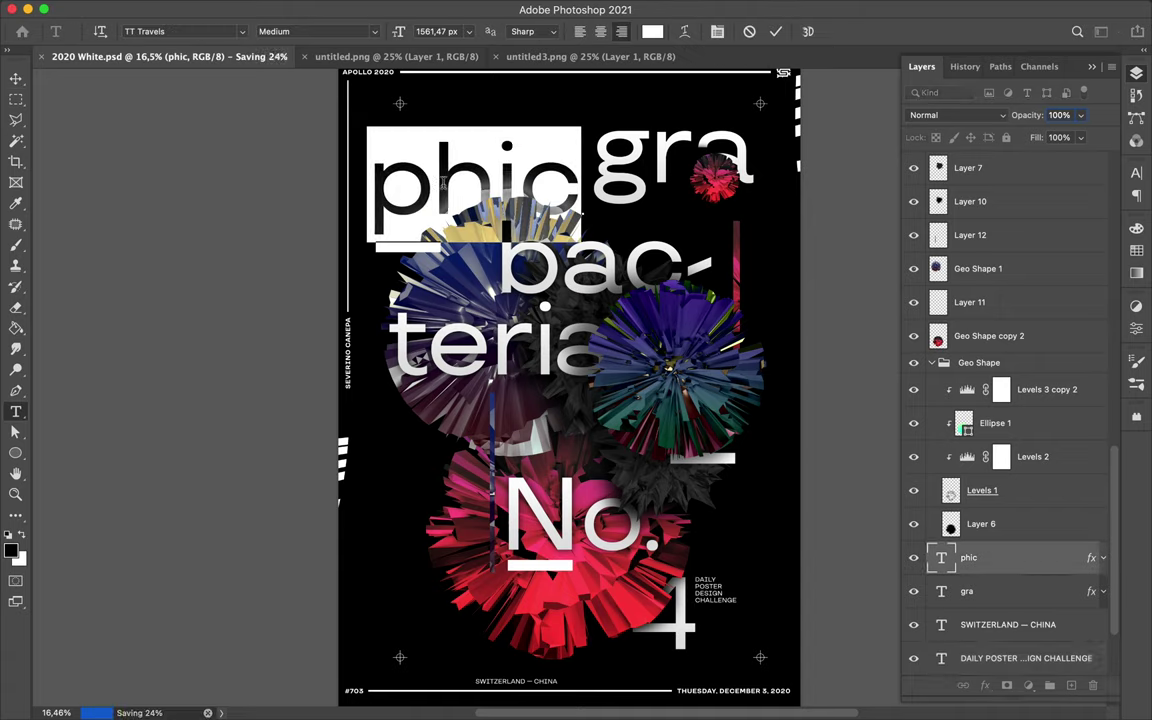
Give 'phic' a light italic, the '4' Medium bold italic, and 'teria' DemiBold.
{"action": "left_click", "coordinate": [1070, 195]}
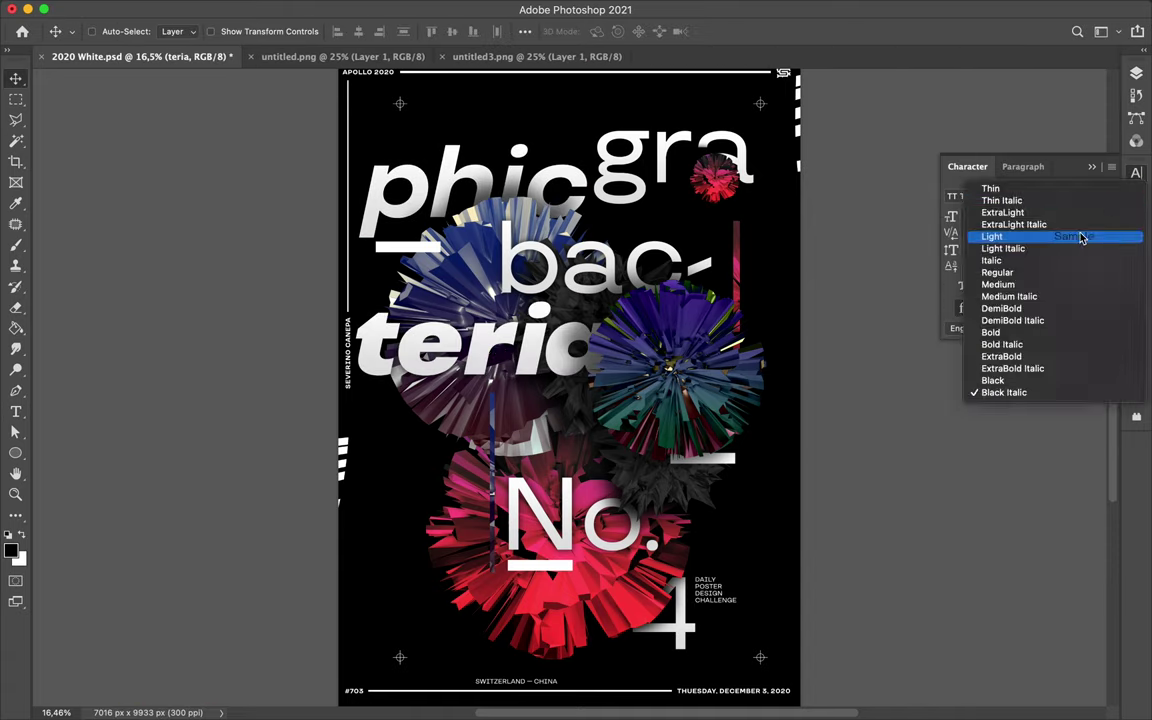
{"action": "left_click", "coordinate": [1100, 200]}
{"action": "left_click", "coordinate": [1080, 196]}
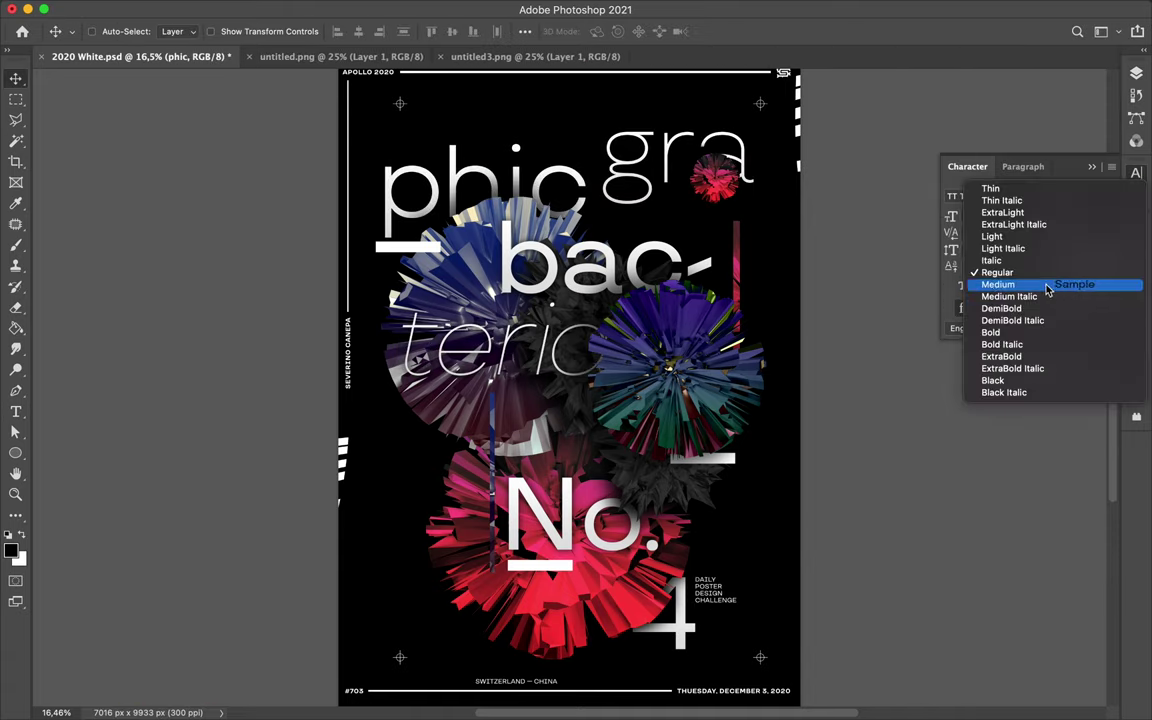
{"action": "left_click", "coordinate": [1050, 329]}
{"action": "left_click", "coordinate": [685, 635], "text": "super"}
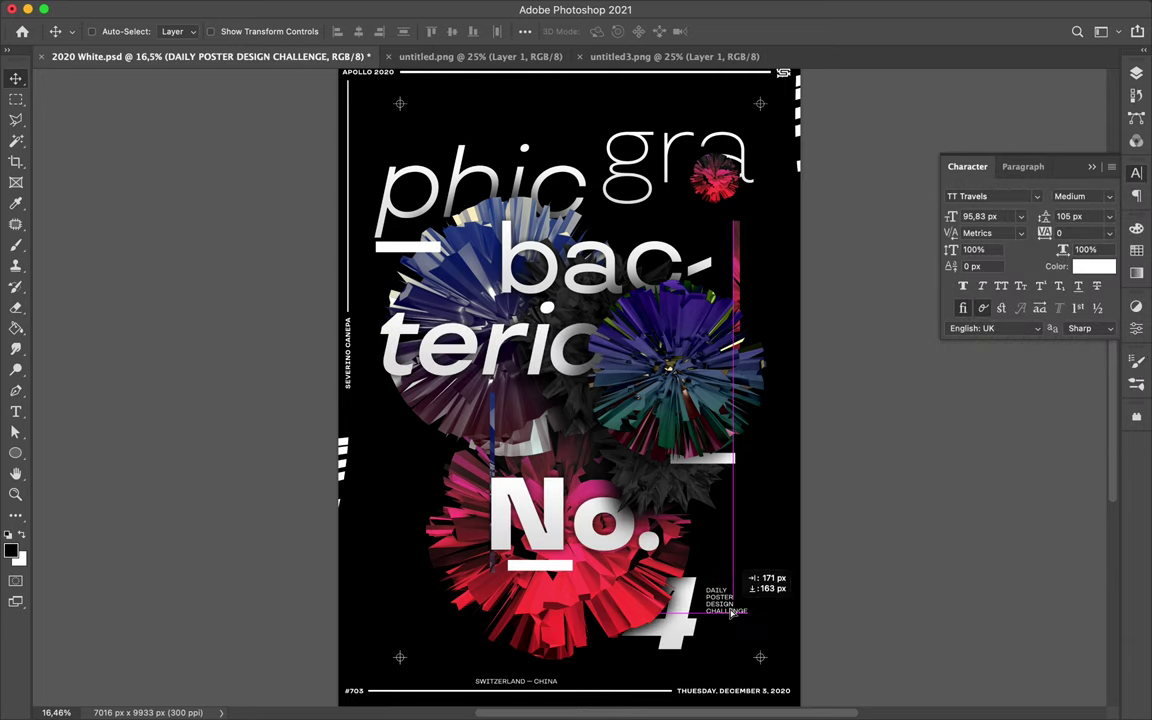
{"action": "left_click", "coordinate": [530, 360], "text": "super"}
Scale the grey sphere to about 69%, move it up beside 'bac-', and add a mask to 'teria'.
{"action": "left_click", "coordinate": [560, 343]}
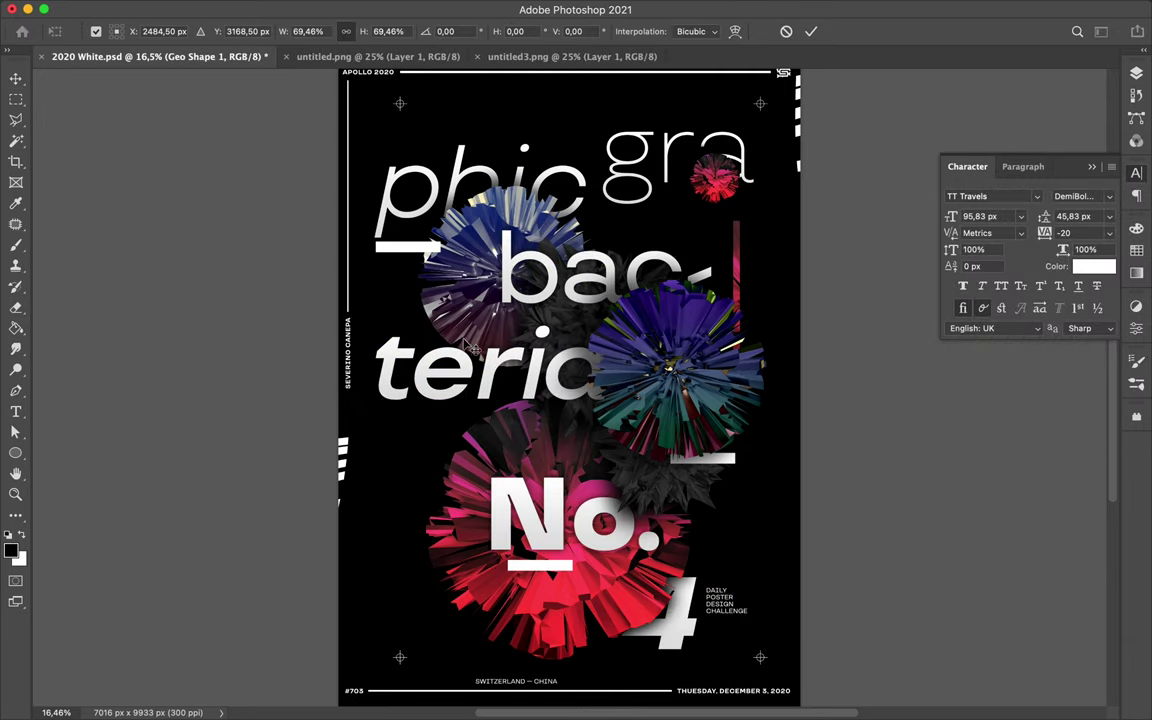
{"action": "key", "text": "F7"}
{"action": "left_click_drag", "start_coordinate": [690, 487], "coordinate": [600, 278]}
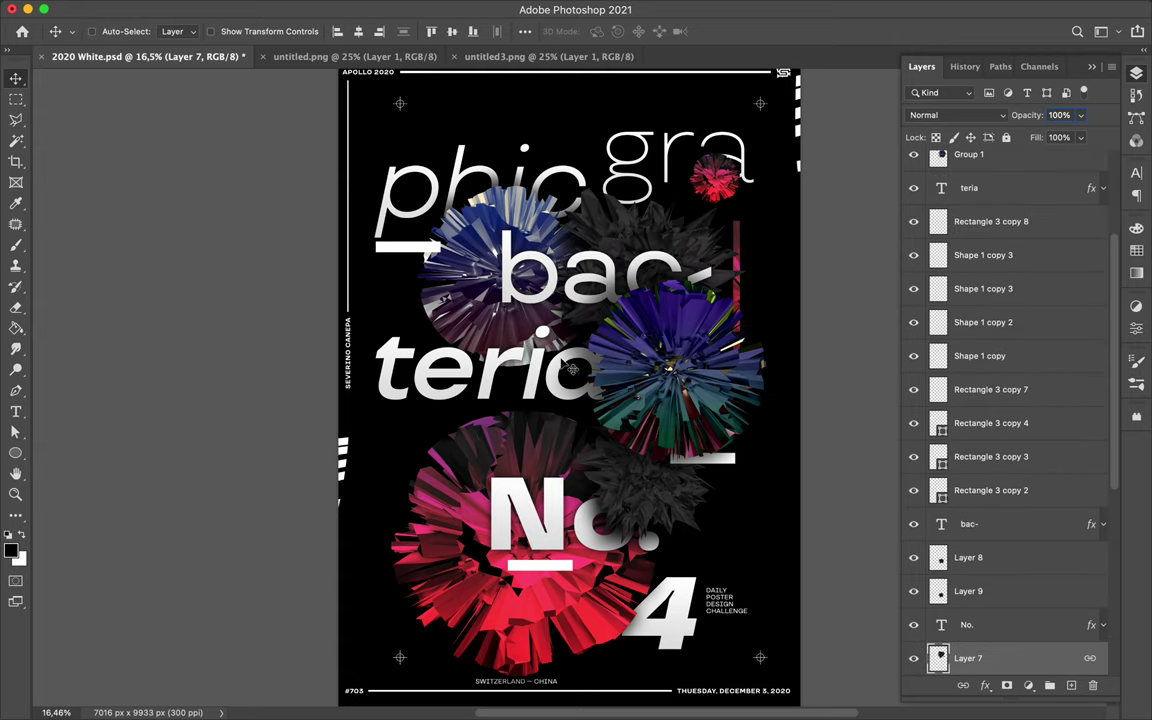
{"action": "left_click", "coordinate": [1006, 685]}
{"action": "key", "text": "b"}
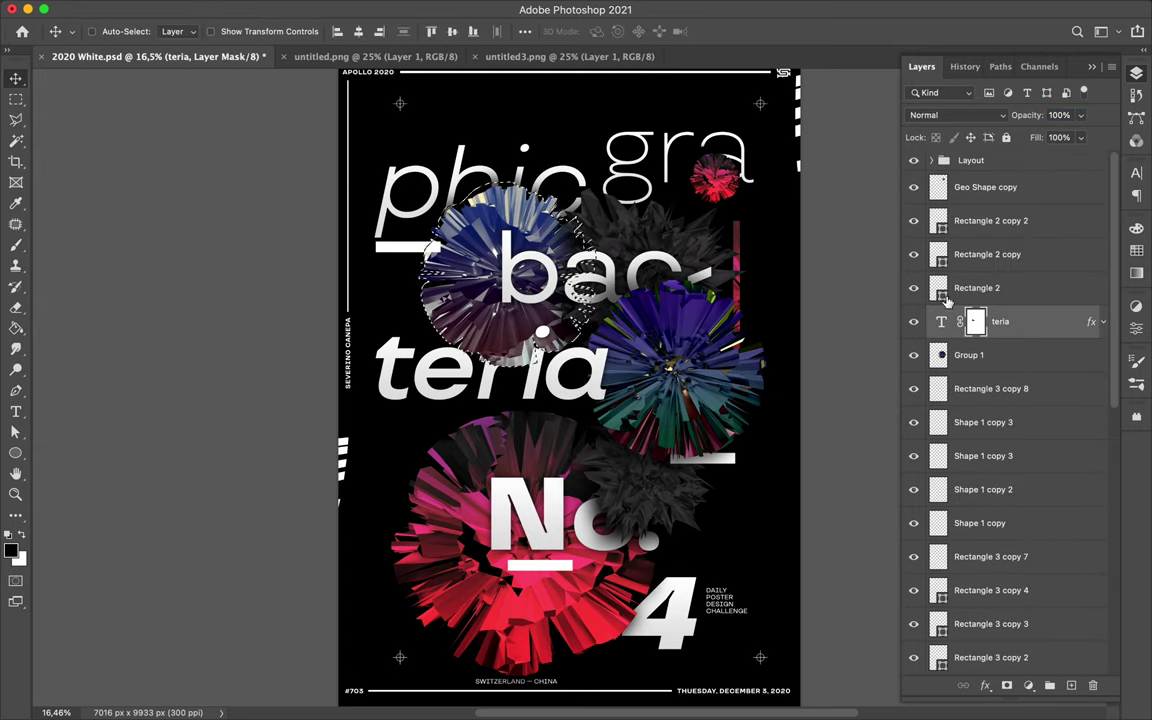